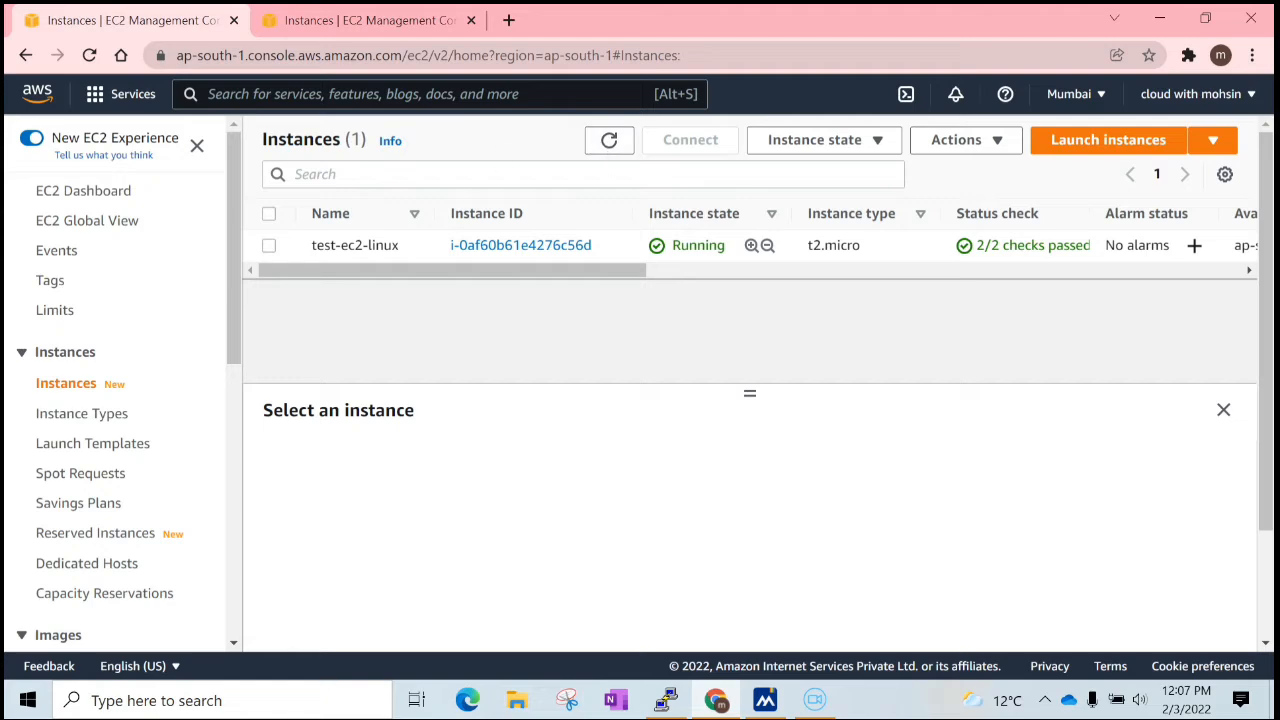
Open the test-ec2-linux instance's storage details and go to its attached root volume /dev/xvda
{"action": "left_click", "coordinate": [508, 250]}
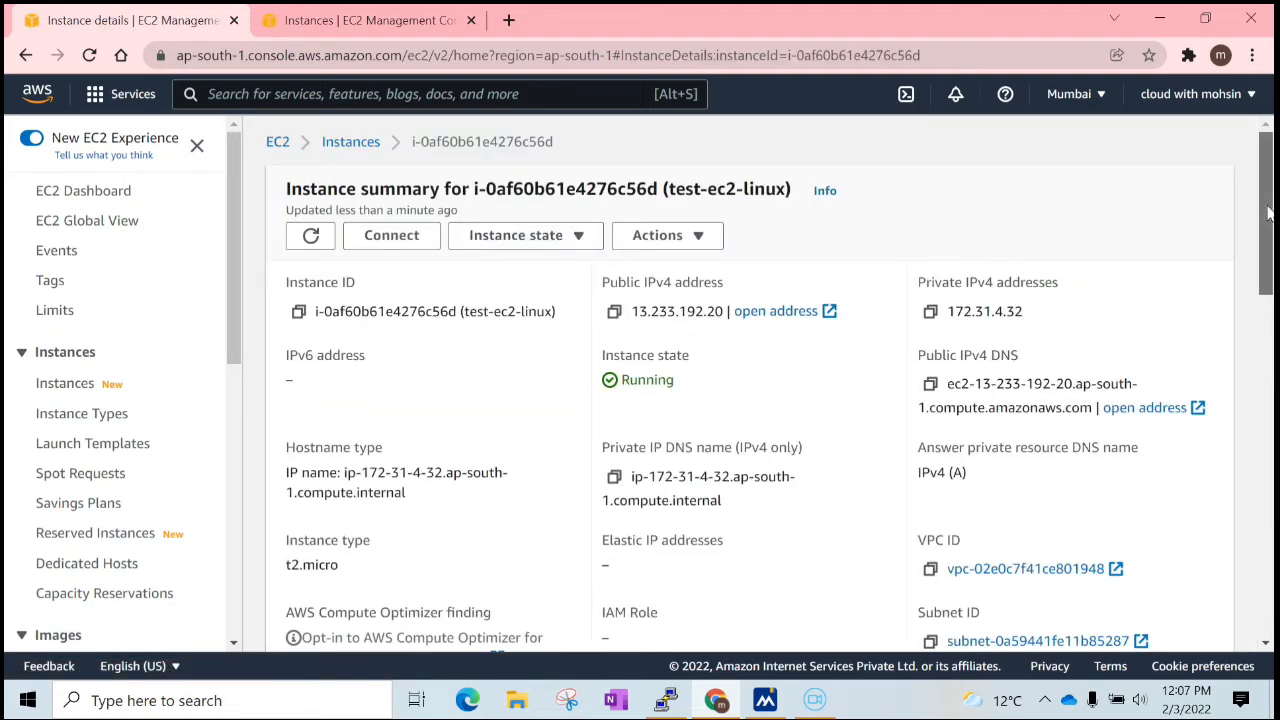
{"action": "scroll", "coordinate": [508, 250], "scroll_direction": "down", "scroll_amount": 5}
{"action": "mouse_move", "coordinate": [1272, 401]}
{"action": "left_mouse_down"}
{"action": "mouse_move", "coordinate": [1272, 434]}
{"action": "mouse_move", "coordinate": [1272, 384]}
{"action": "left_mouse_up"}
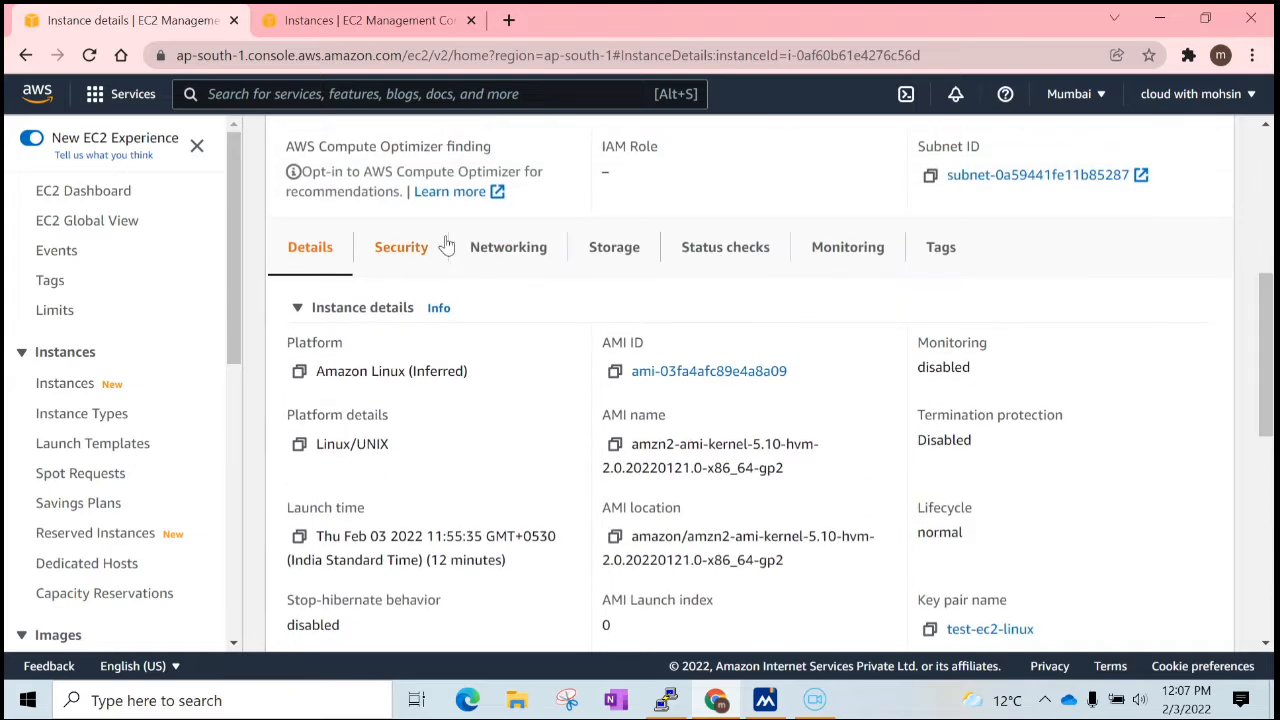
{"action": "left_click", "coordinate": [607, 252]}
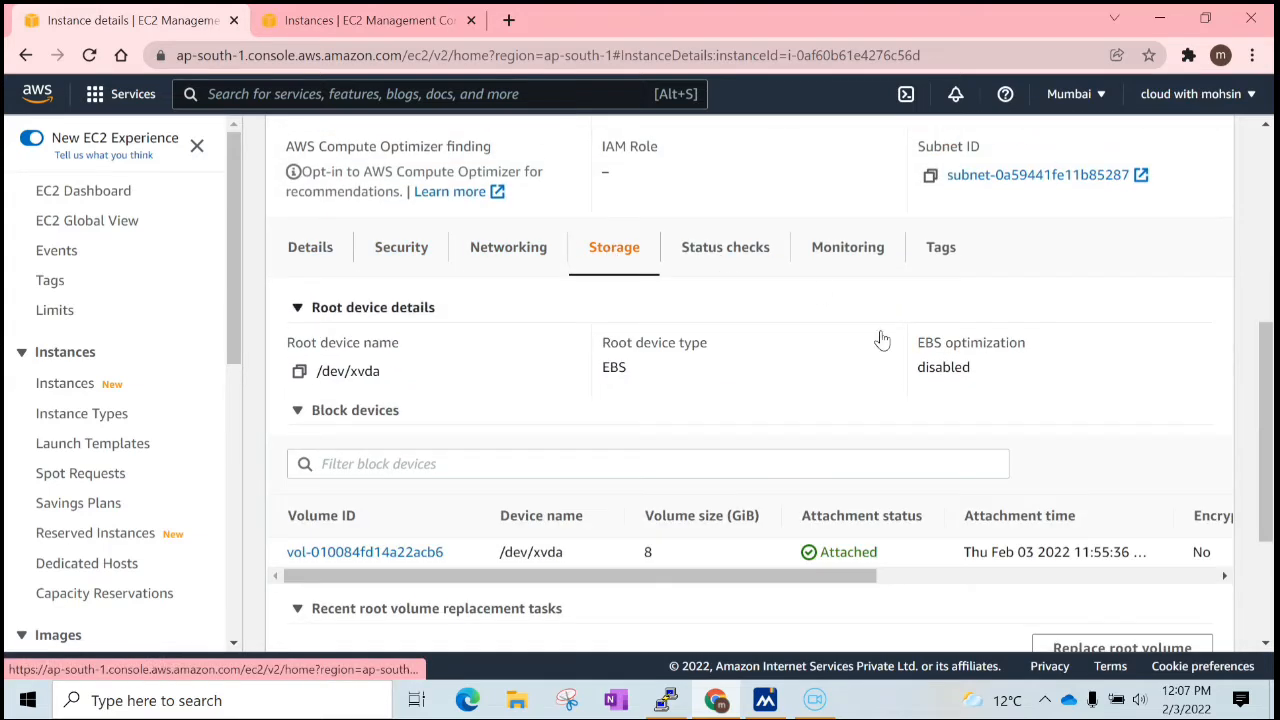
{"action": "left_click_drag", "start_coordinate": [1270, 415], "coordinate": [1270, 466]}
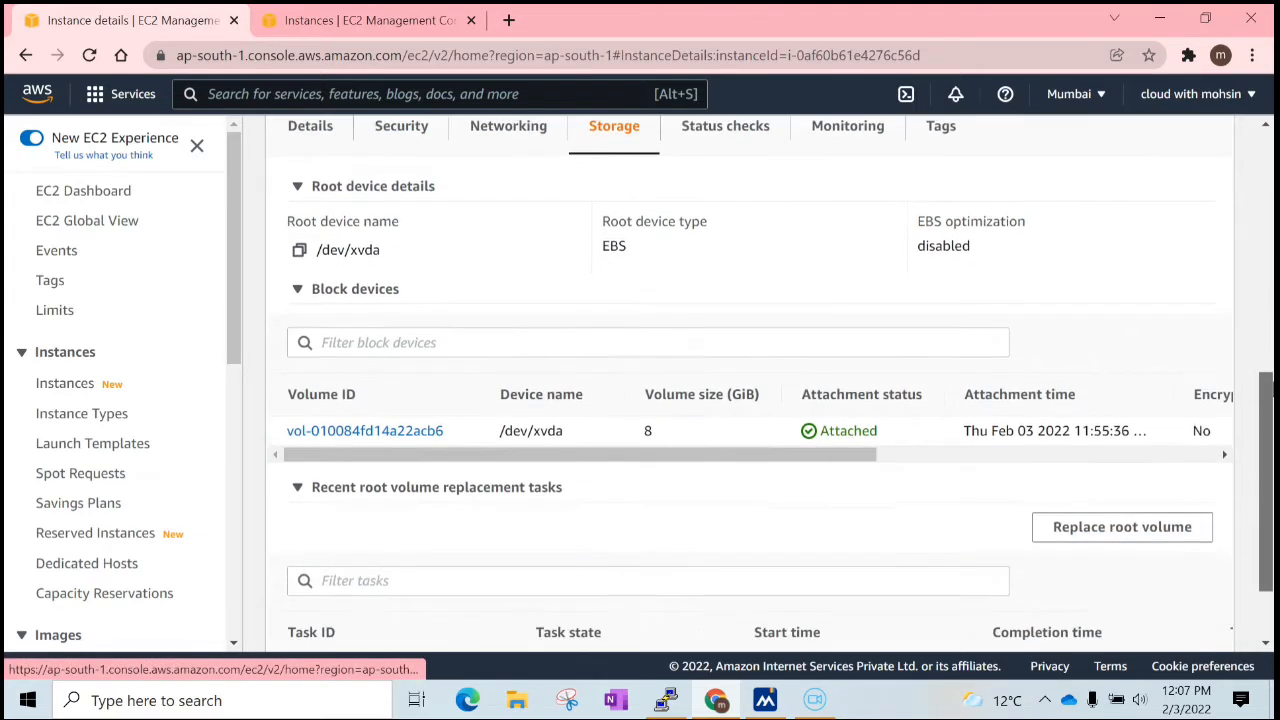
{"action": "left_click", "coordinate": [352, 432]}
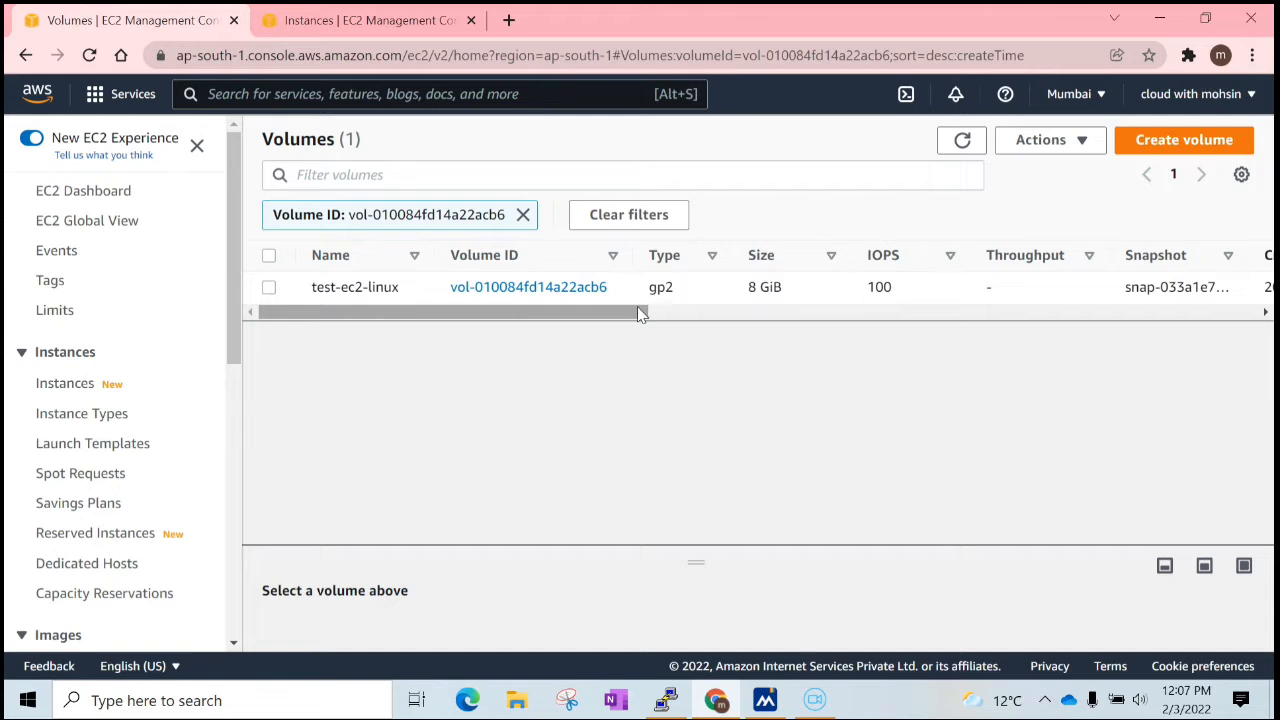
Examine the test-ec2-linux volume's type, size, attached instance and encryption status in the volumes list
{"action": "left_click_drag", "start_coordinate": [640, 313], "coordinate": [666, 312]}
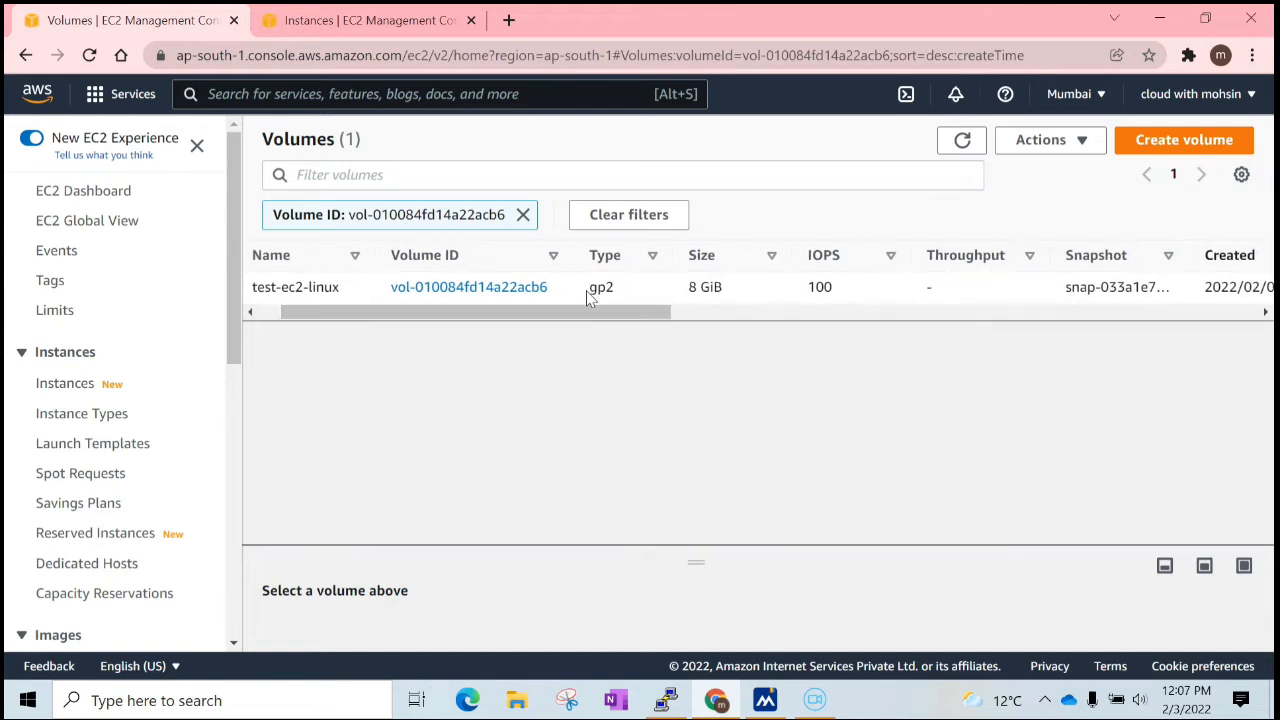
{"action": "left_click_drag", "start_coordinate": [588, 295], "coordinate": [731, 289]}
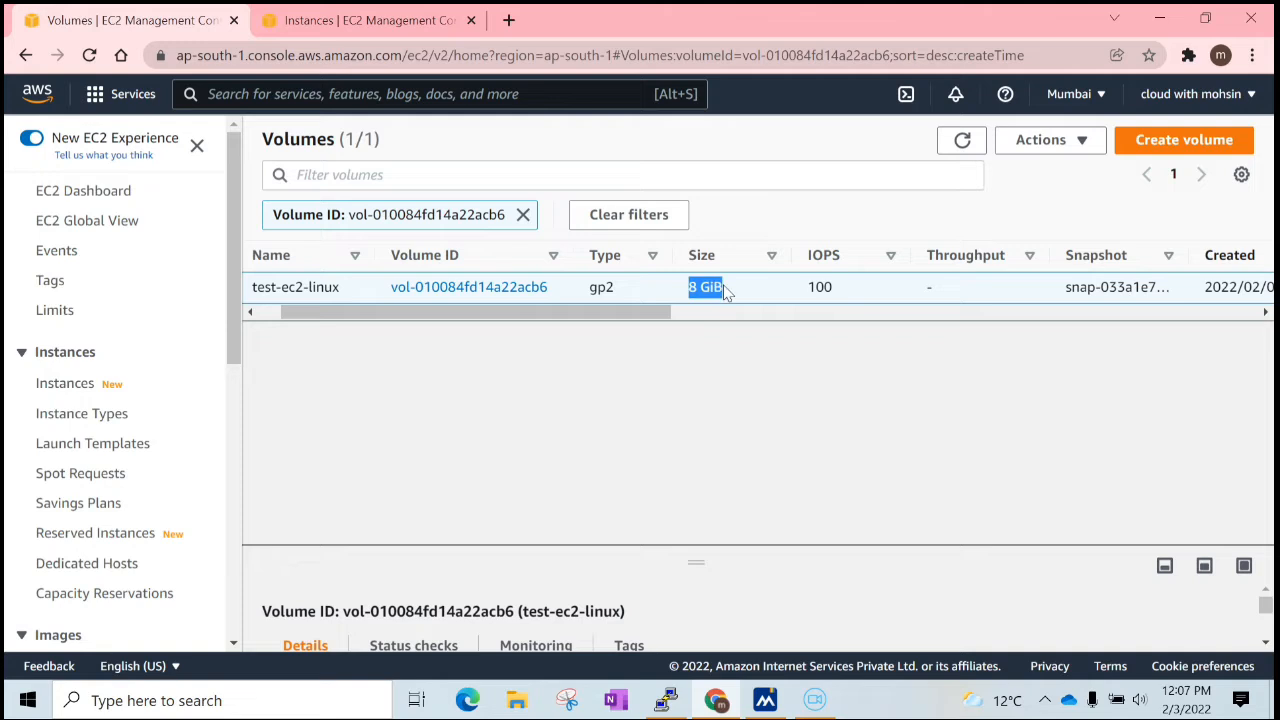
{"action": "left_click", "coordinate": [699, 397]}
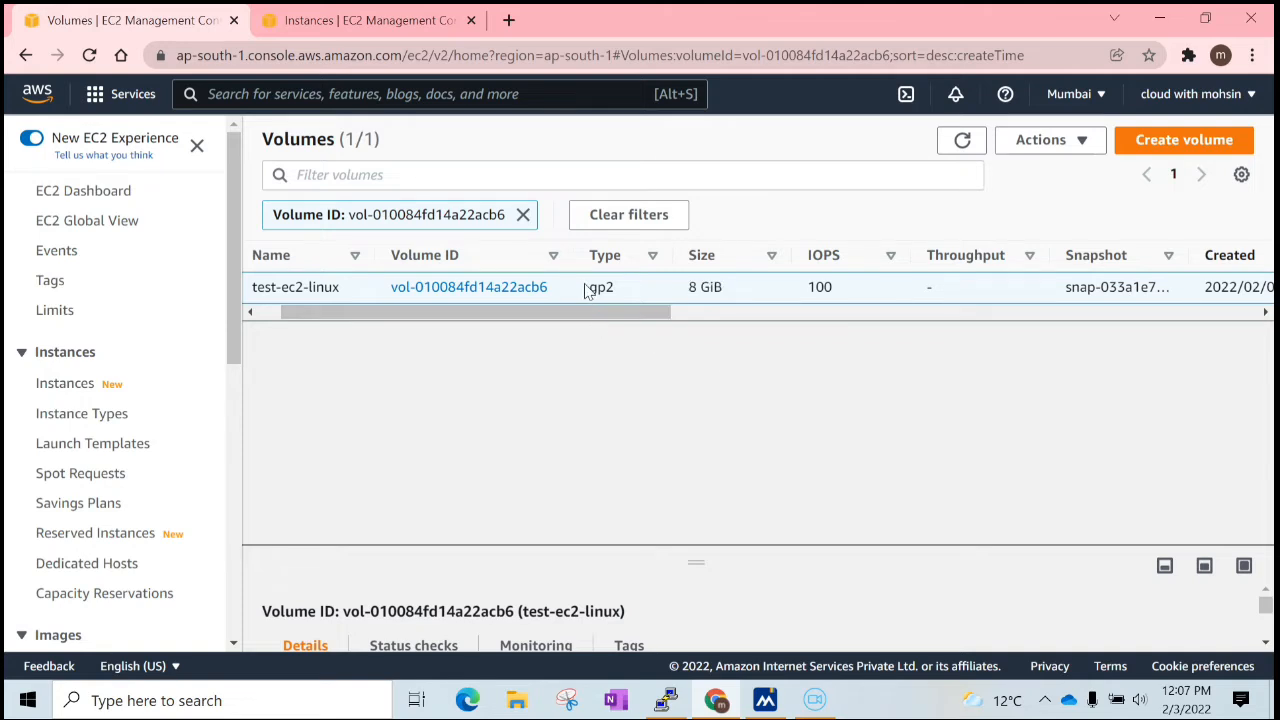
{"action": "left_click_drag", "start_coordinate": [586, 290], "coordinate": [626, 292]}
{"action": "left_click", "coordinate": [647, 357]}
{"action": "left_click_drag", "start_coordinate": [689, 288], "coordinate": [724, 288]}
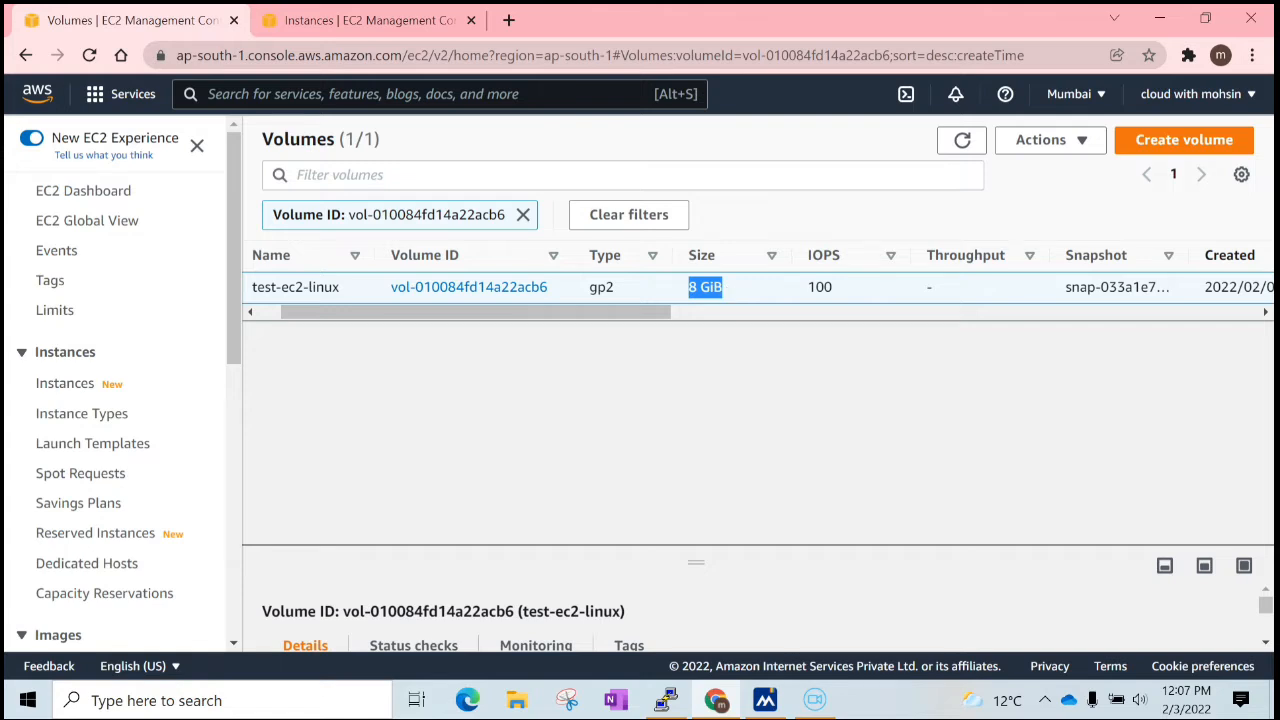
{"action": "left_click_drag", "start_coordinate": [654, 314], "coordinate": [1125, 294]}
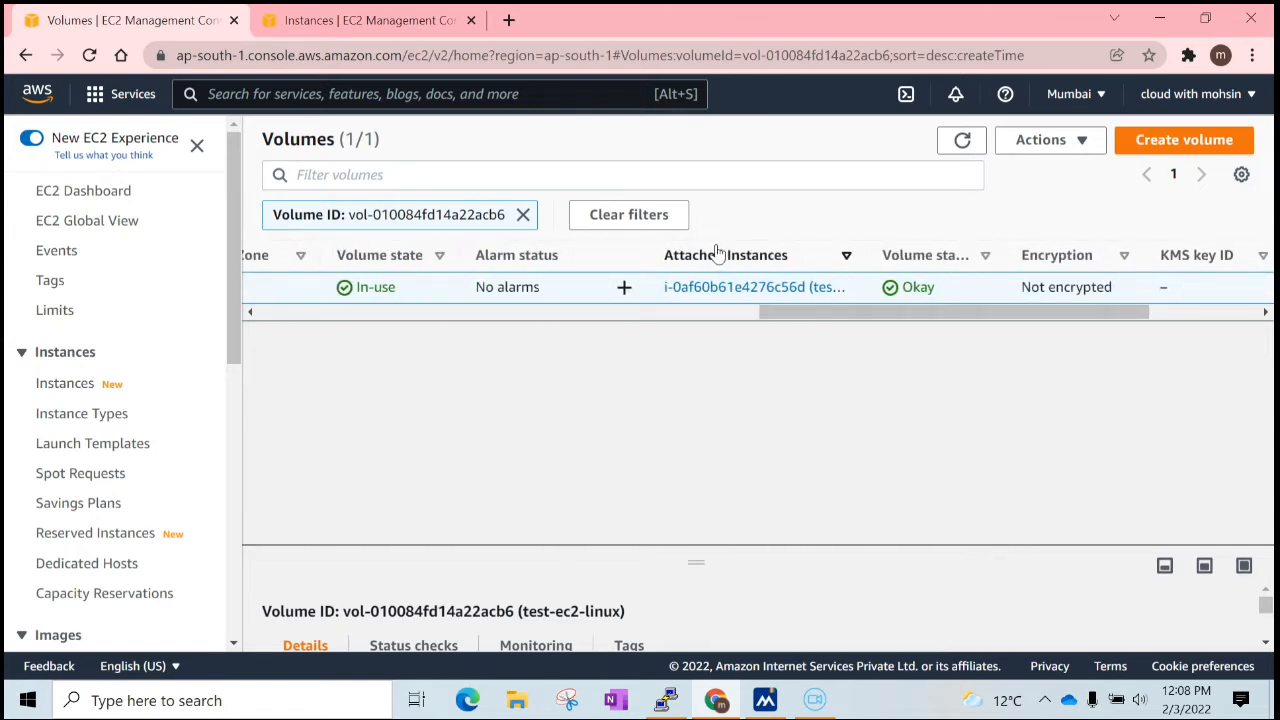
{"action": "left_click_drag", "start_coordinate": [847, 321], "coordinate": [959, 300]}
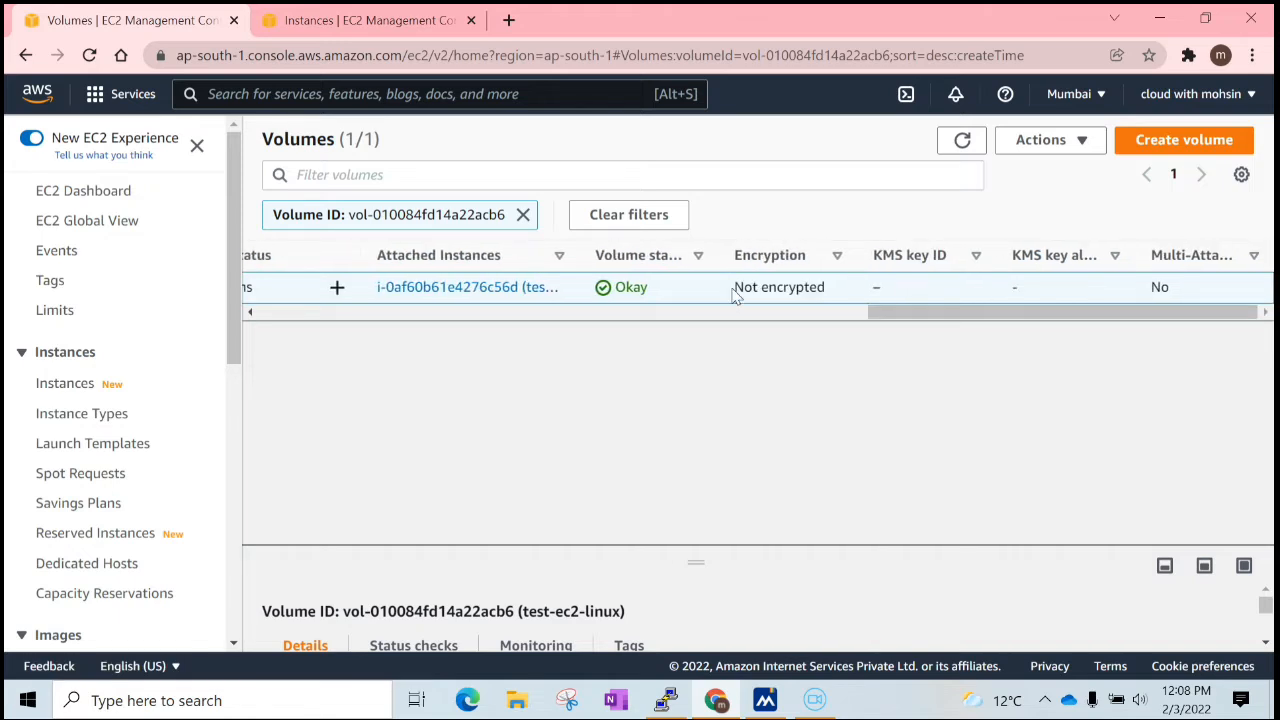
{"action": "left_click_drag", "start_coordinate": [732, 289], "coordinate": [833, 292]}
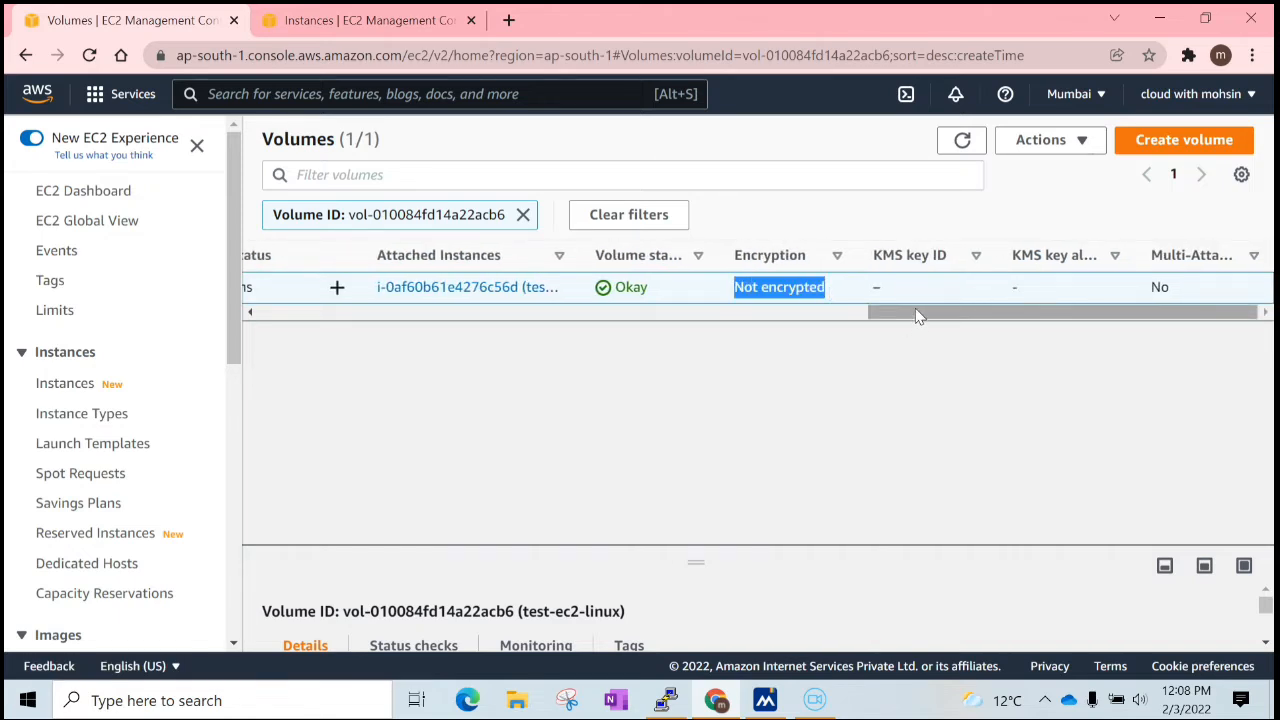
{"action": "left_click_drag", "start_coordinate": [914, 312], "coordinate": [146, 322]}
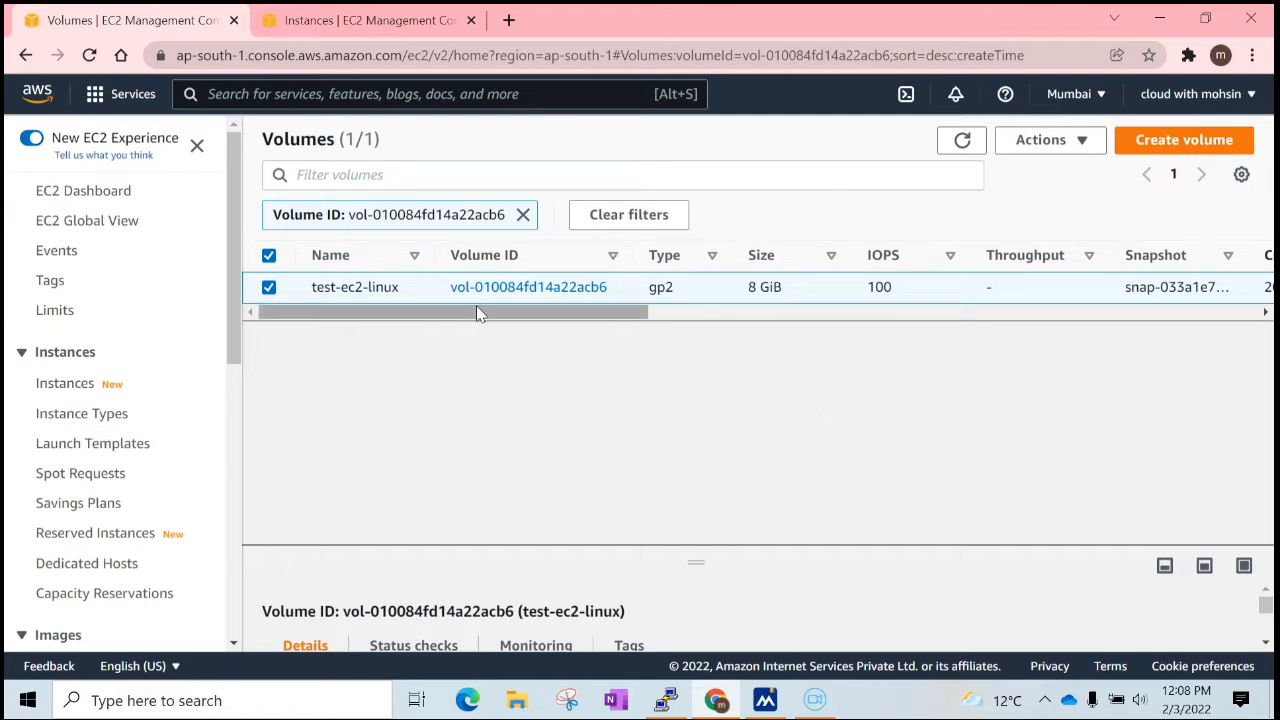
Create a snapshot of the test-ec2-linux volume with the description my-snapshot
{"action": "left_click", "coordinate": [269, 288]}
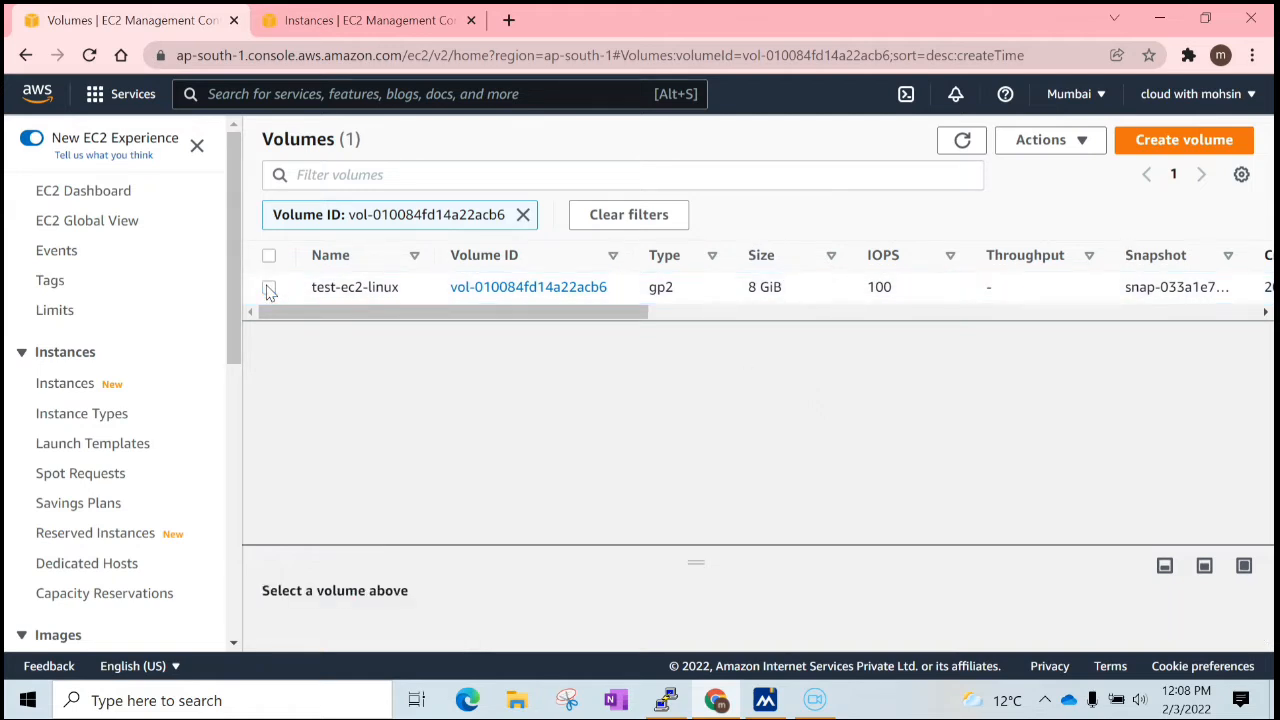
{"action": "left_click", "coordinate": [269, 288]}
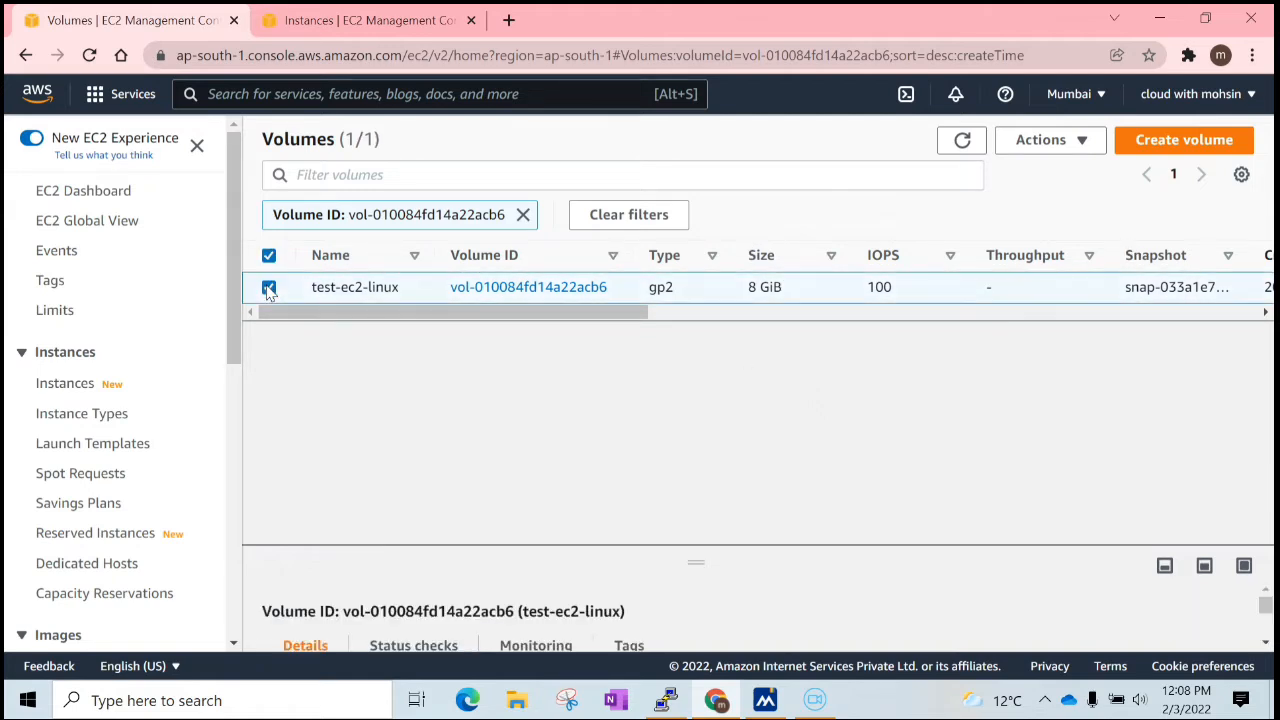
{"action": "left_click", "coordinate": [1043, 145]}
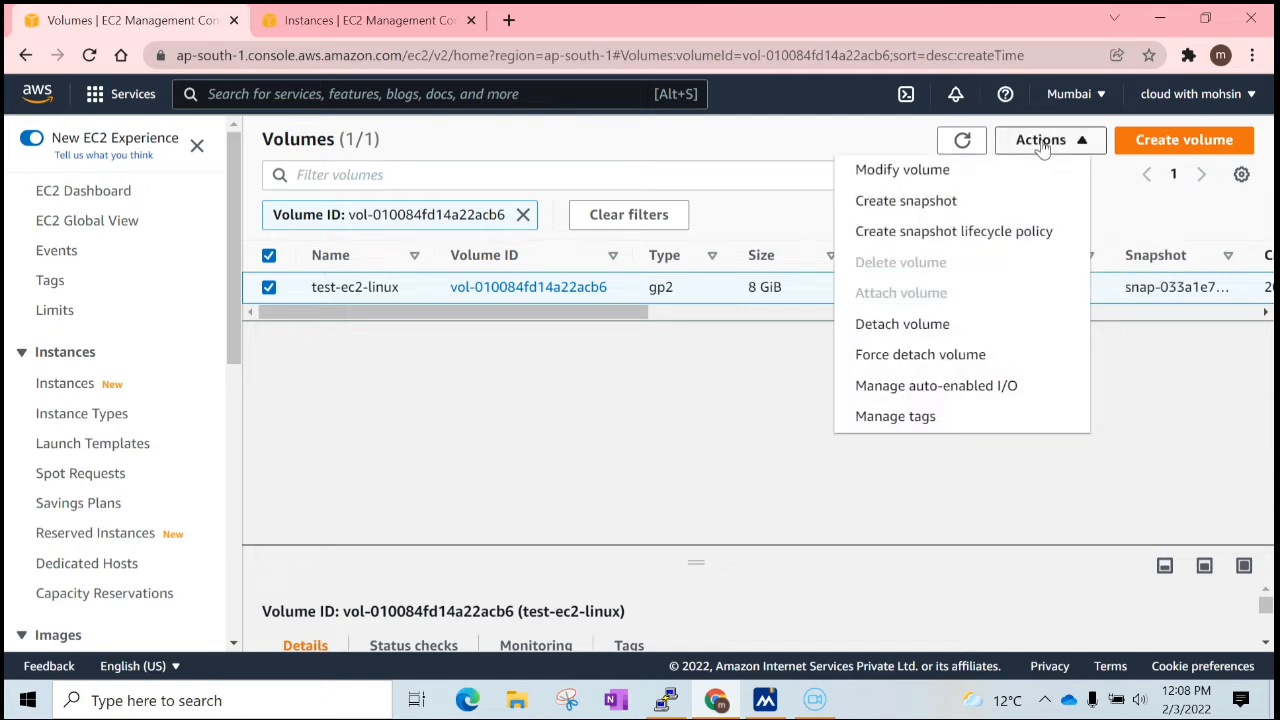
{"action": "left_click", "coordinate": [940, 201]}
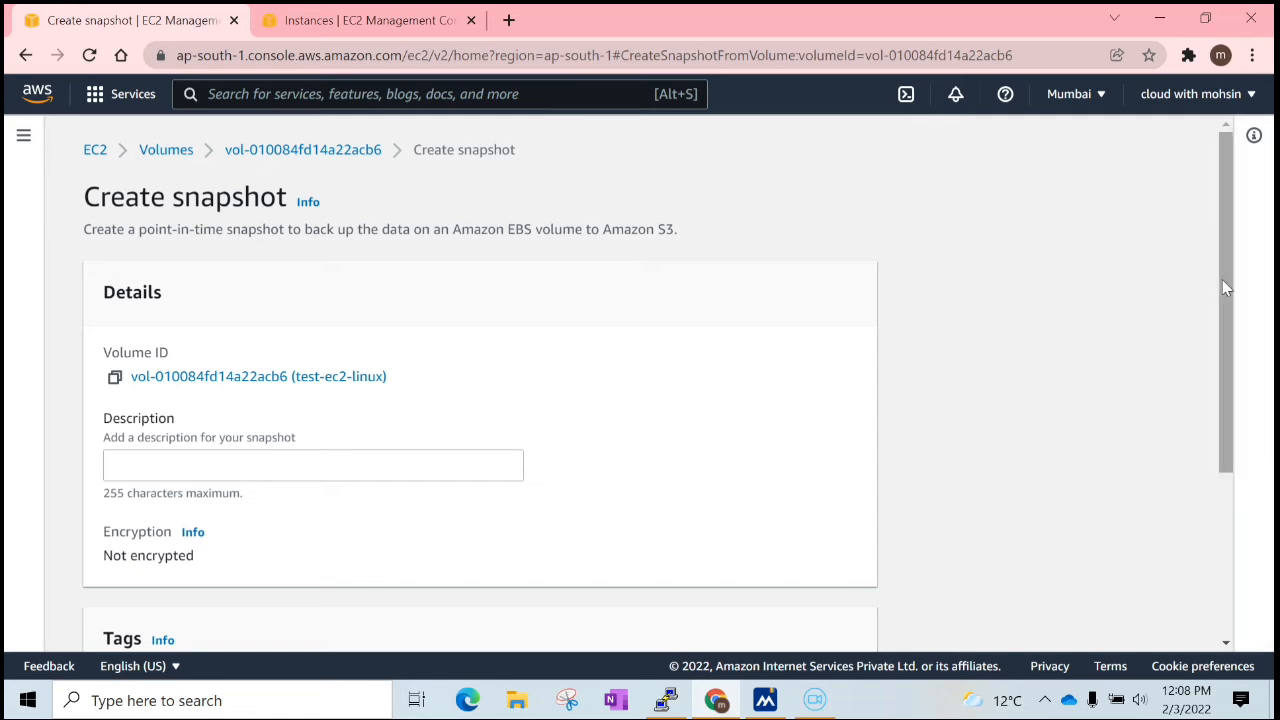
{"action": "left_click_drag", "start_coordinate": [1226, 281], "coordinate": [866, 369]}
{"action": "left_click", "coordinate": [500, 294]}
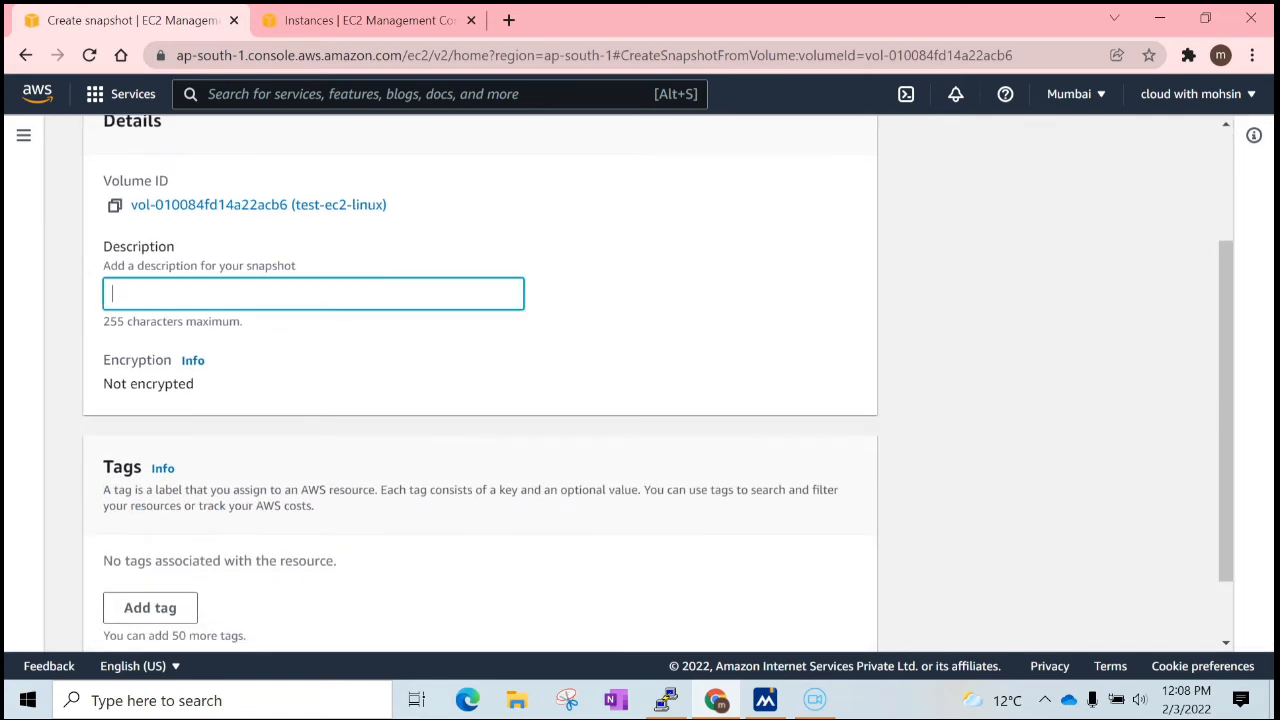
{"action": "type", "text": "my-snapshot"}
{"action": "scroll", "coordinate": [1220, 348], "scroll_direction": "down", "scroll_amount": 2}
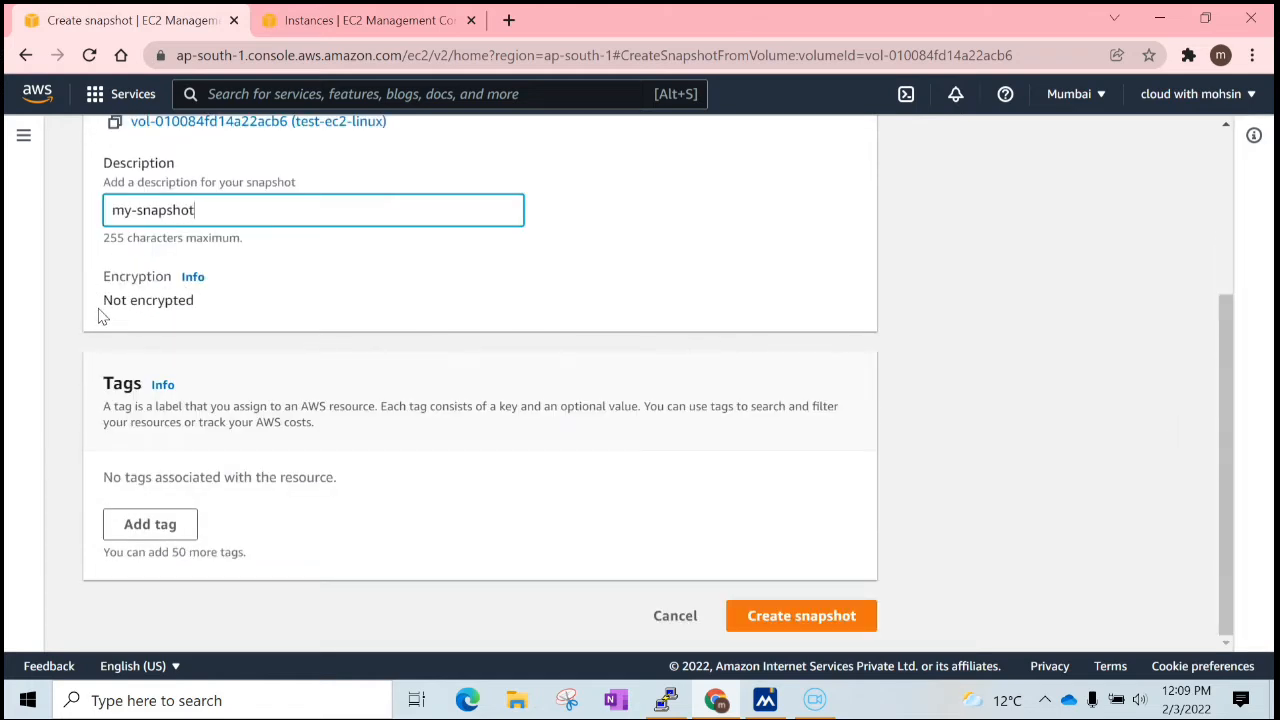
{"action": "left_click_drag", "start_coordinate": [98, 304], "coordinate": [208, 309]}
{"action": "left_click", "coordinate": [208, 310]}
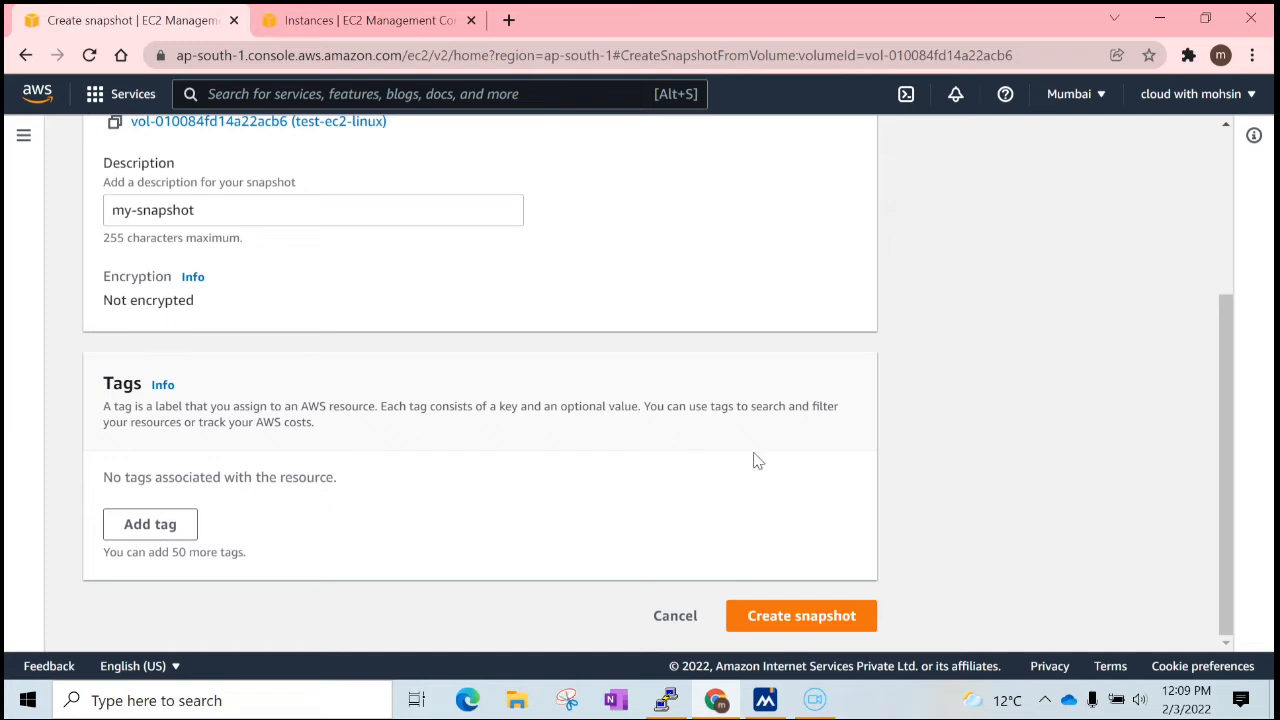
{"action": "left_click", "coordinate": [819, 622]}
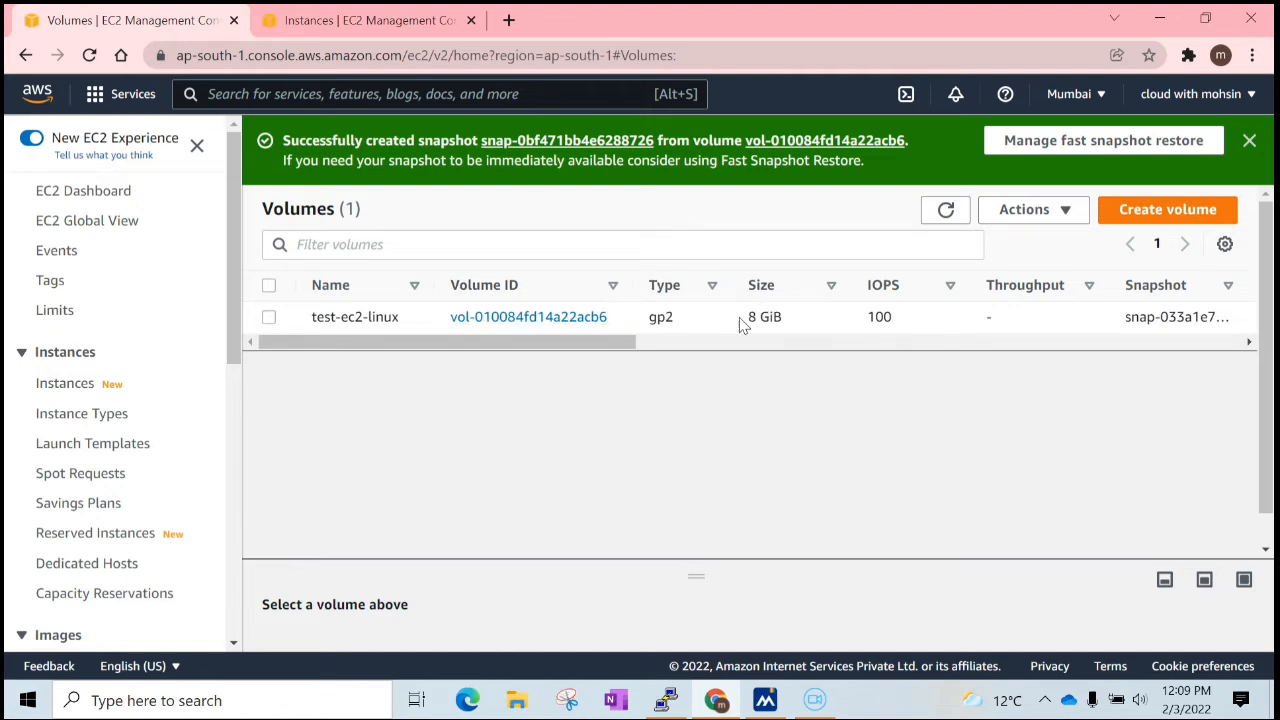
Check the source volume's size, then open the snapshots list and examine the size, storage tier and status of my-snapshot
{"action": "left_click_drag", "start_coordinate": [741, 322], "coordinate": [785, 320]}
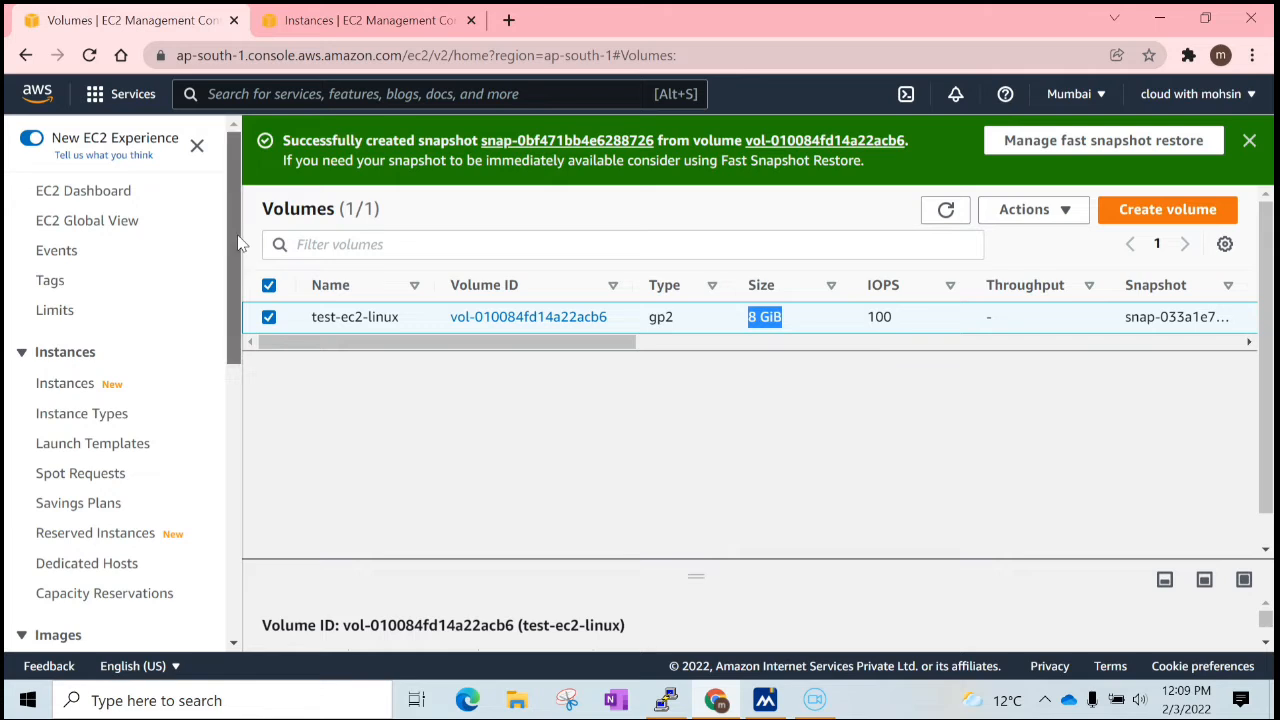
{"action": "scroll", "coordinate": [234, 305], "scroll_direction": "down", "scroll_amount": 2}
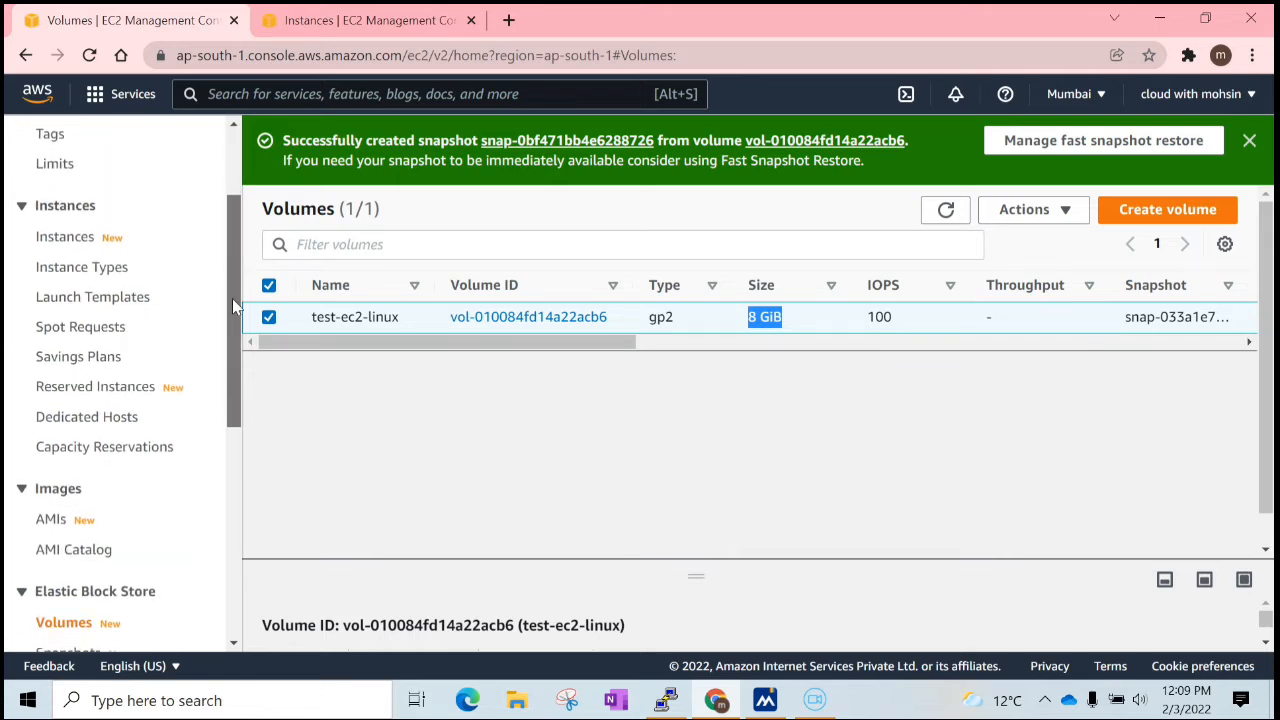
{"action": "left_click_drag", "start_coordinate": [232, 298], "coordinate": [255, 388]}
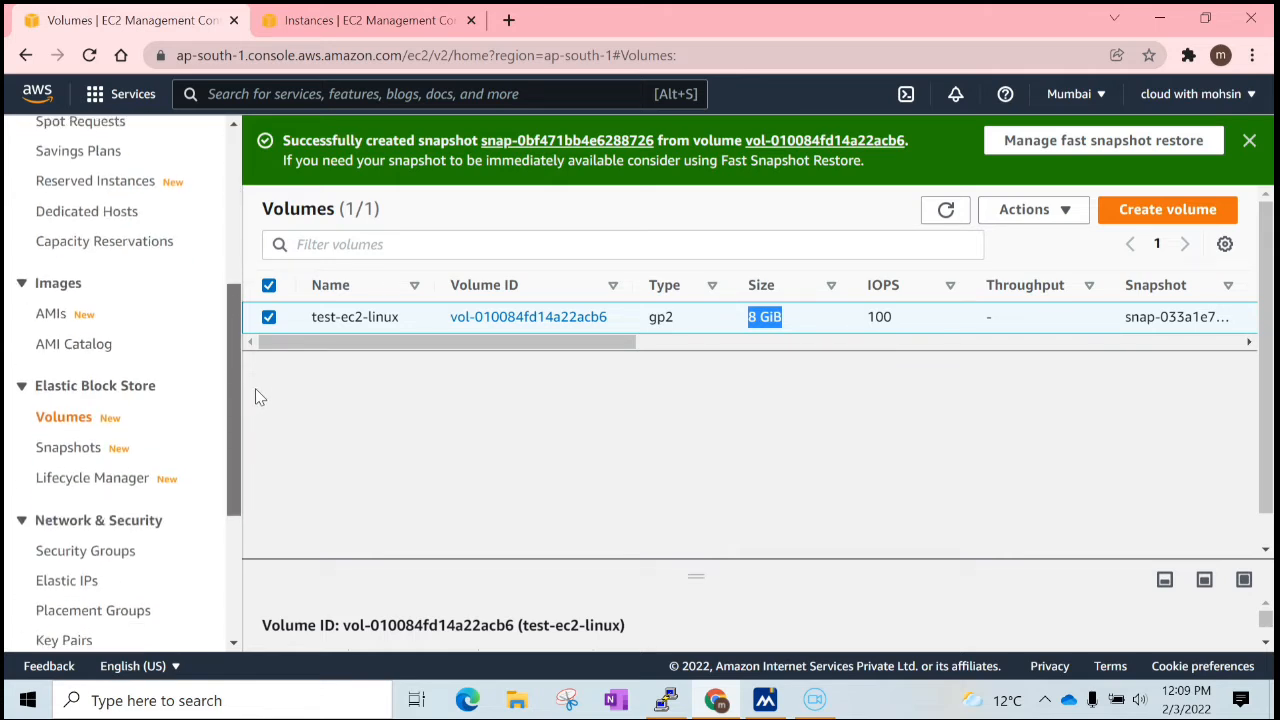
{"action": "left_click", "coordinate": [82, 452]}
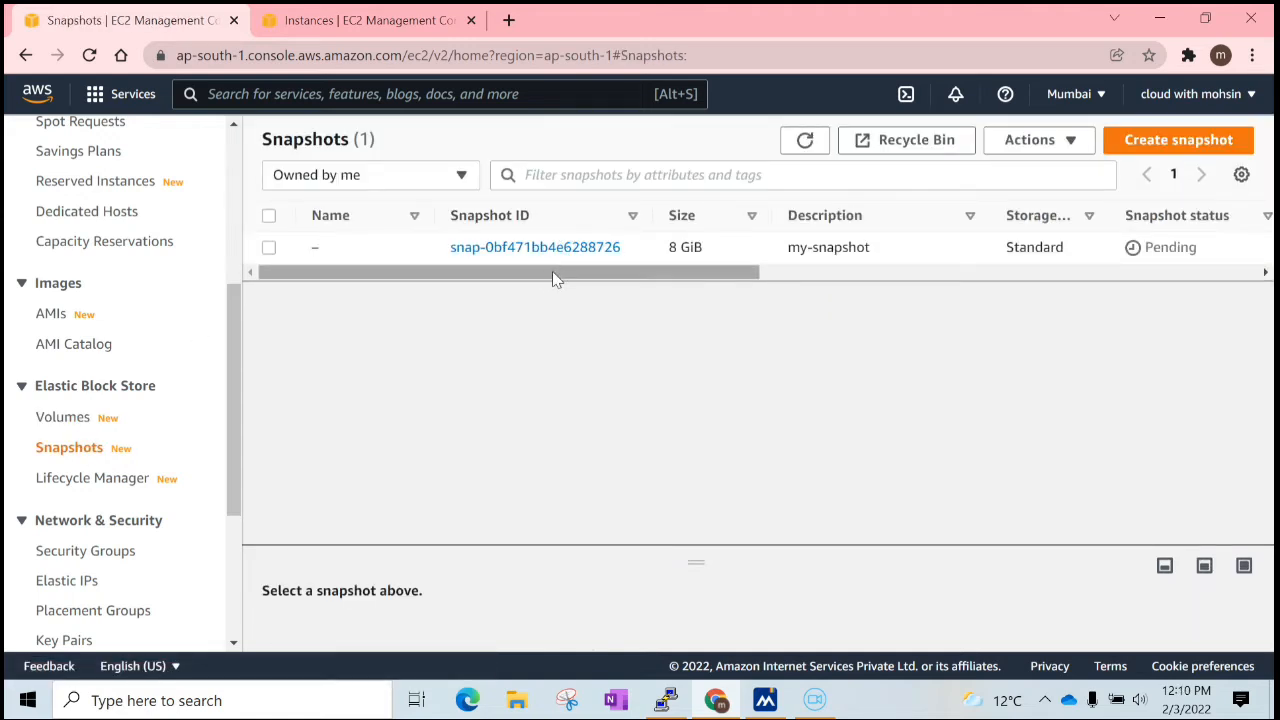
{"action": "left_click_drag", "start_coordinate": [552, 271], "coordinate": [648, 248]}
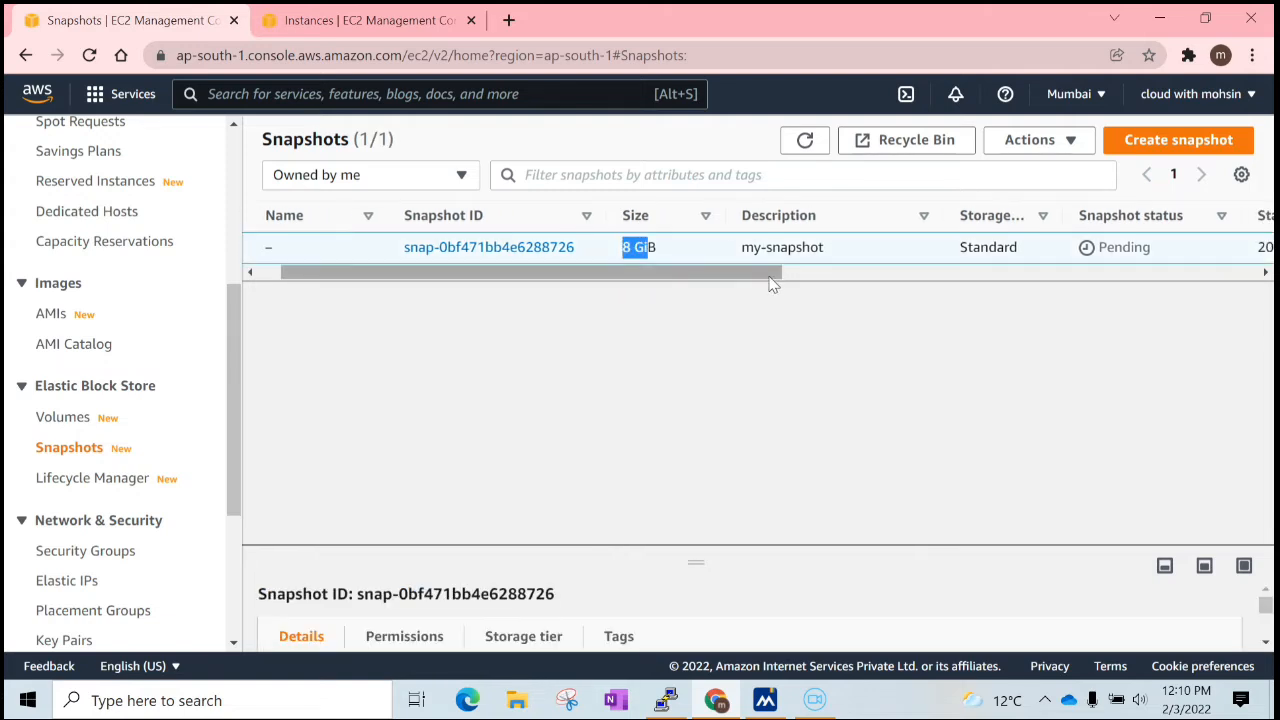
{"action": "left_click_drag", "start_coordinate": [770, 278], "coordinate": [866, 277]}
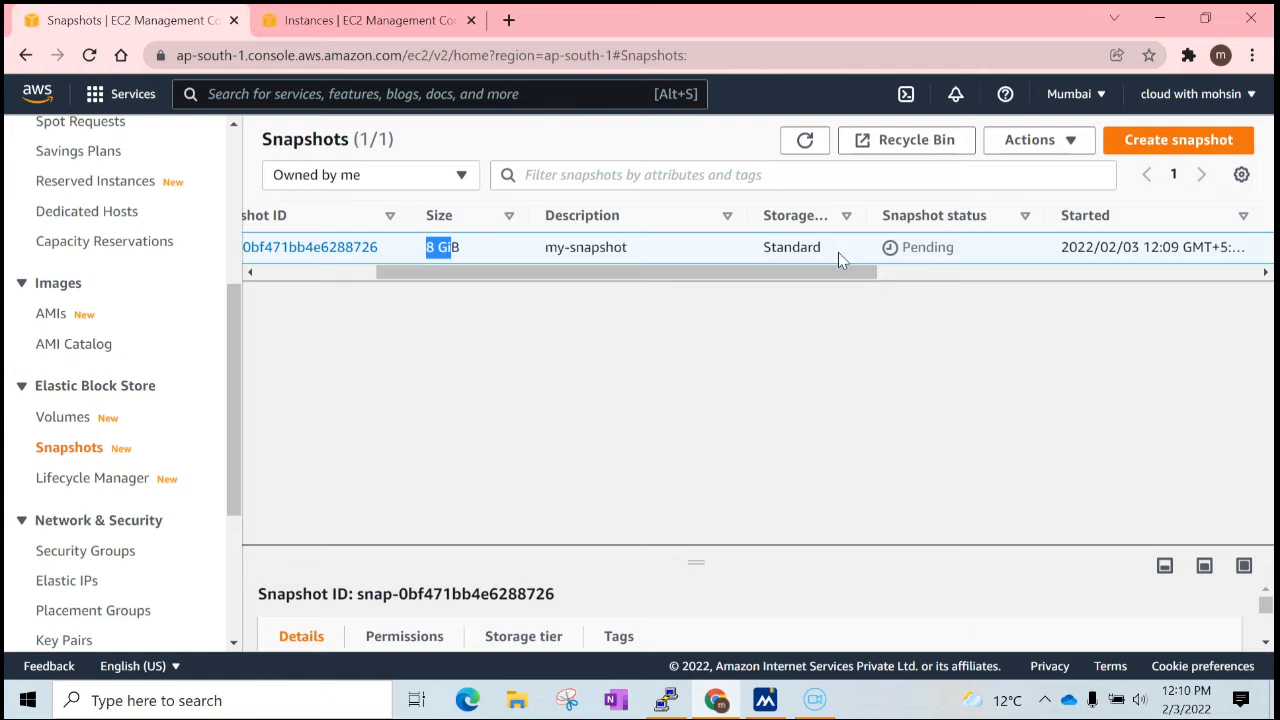
Refresh the snapshots list repeatedly and check the snapshot status of my-snapshot
{"action": "left_click", "coordinate": [805, 141]}
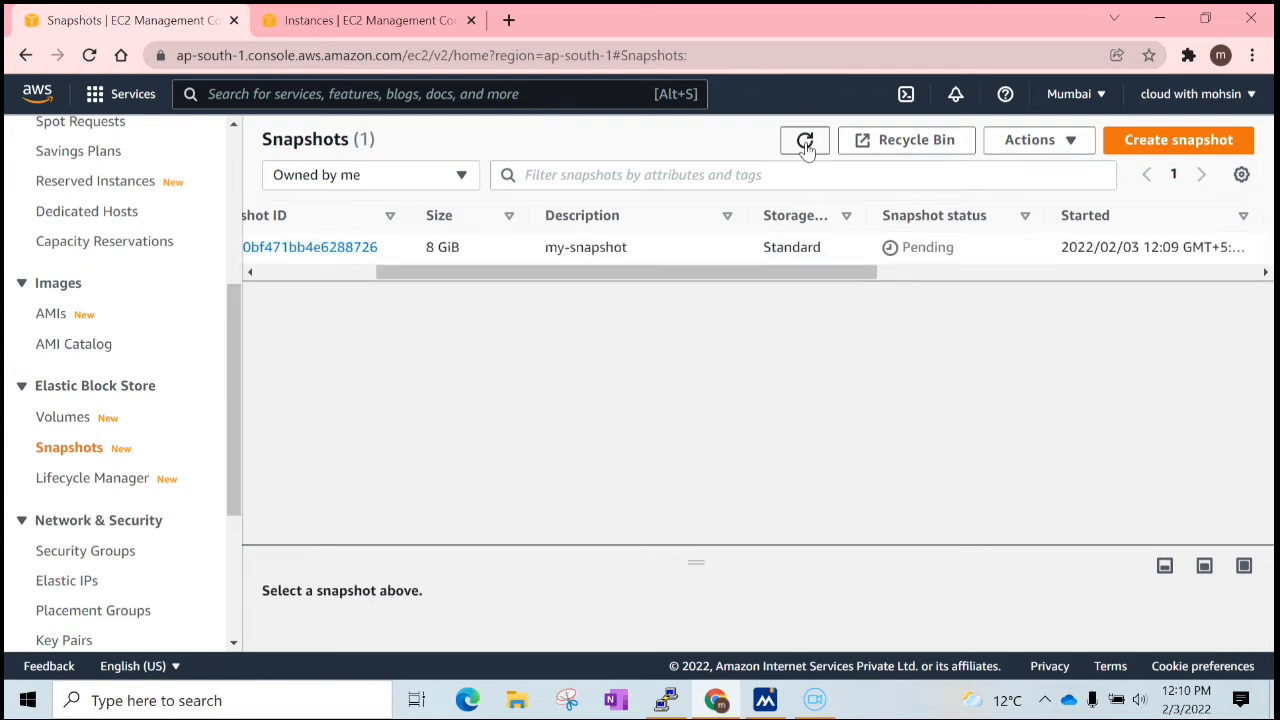
{"action": "left_click", "coordinate": [805, 141]}
{"action": "left_click", "coordinate": [805, 141]}
{"action": "left_click", "coordinate": [805, 142]}
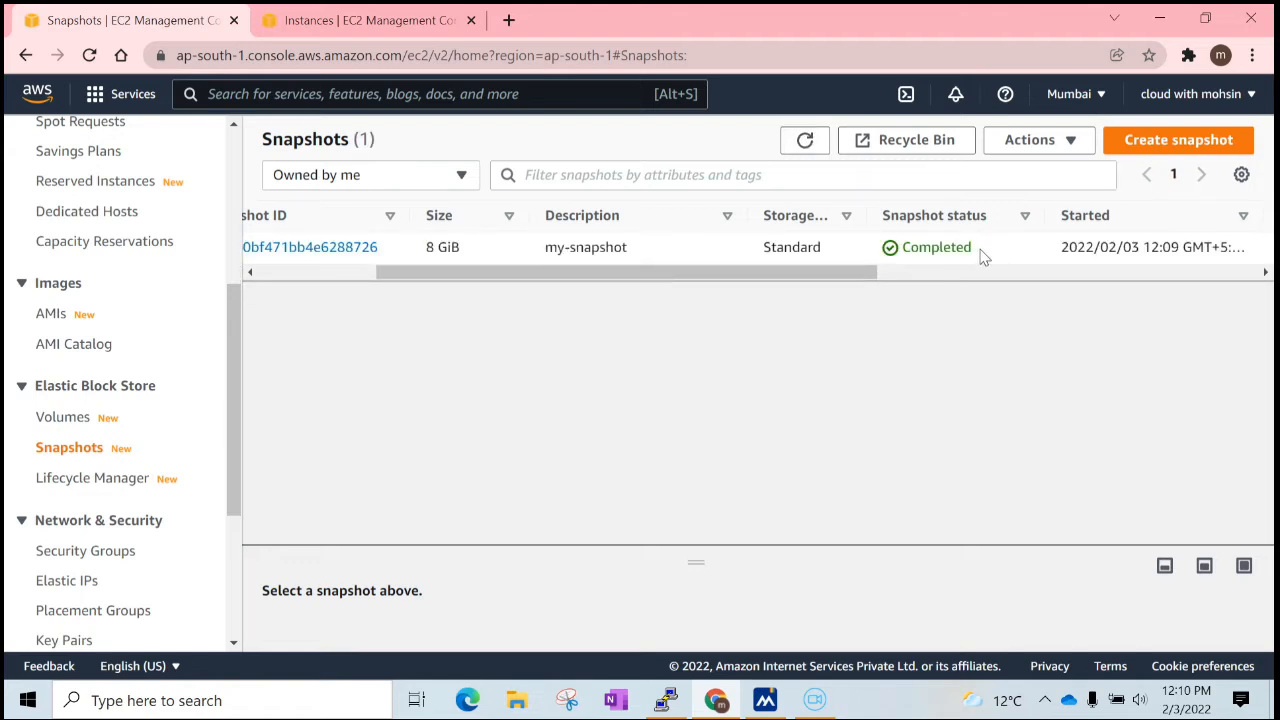
{"action": "left_click_drag", "start_coordinate": [983, 256], "coordinate": [907, 260]}
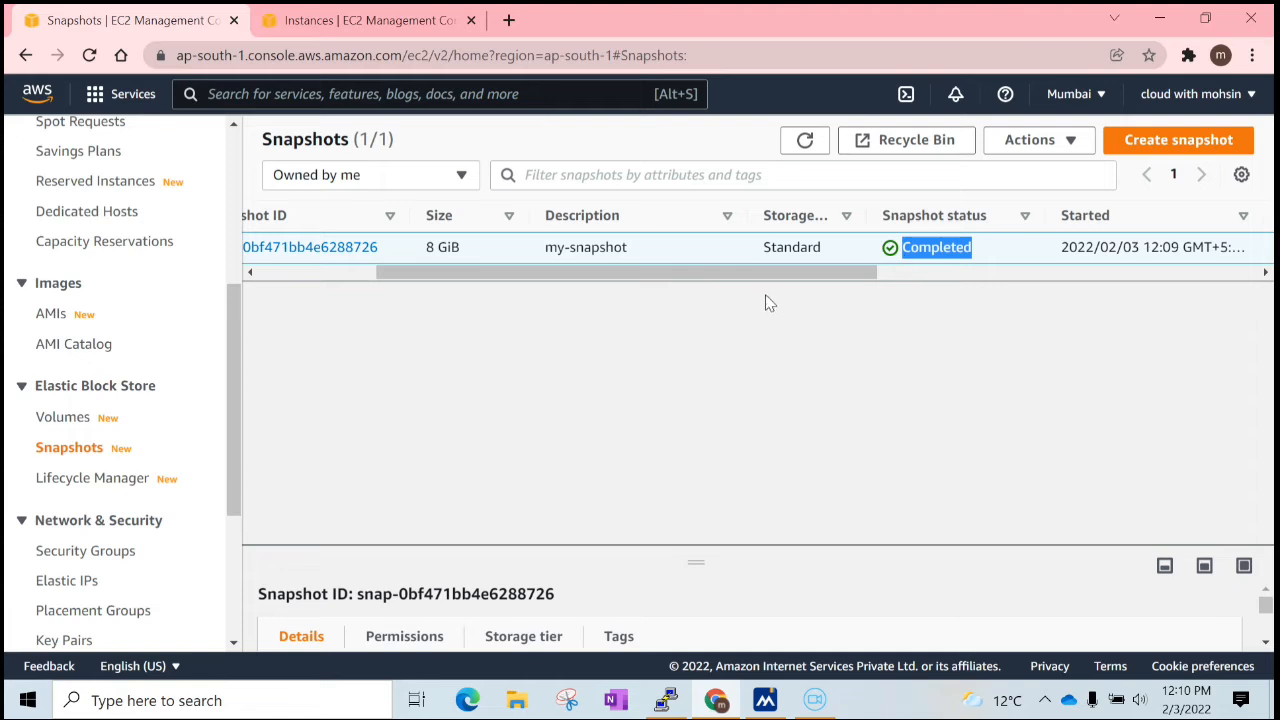
{"action": "left_click_drag", "start_coordinate": [783, 268], "coordinate": [353, 296]}
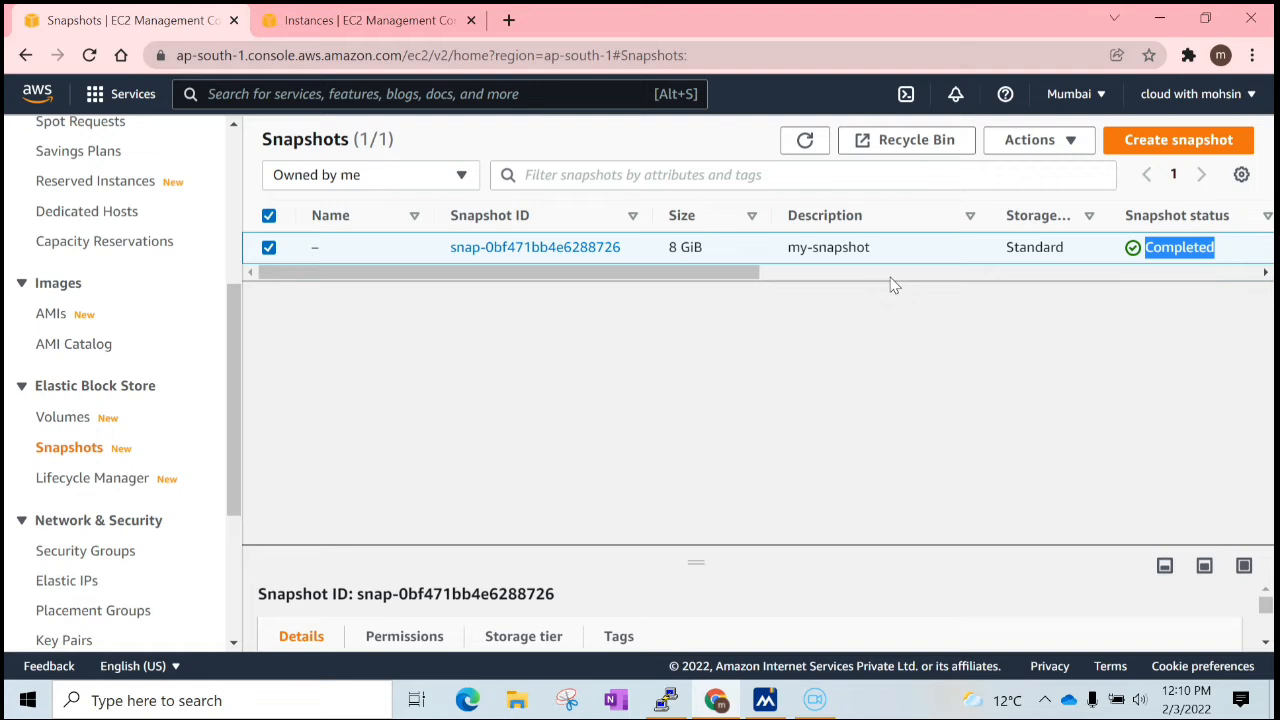
Review the actions available for my-snapshot and return to the Elastic Block Store volumes list
{"action": "left_click", "coordinate": [1025, 147]}
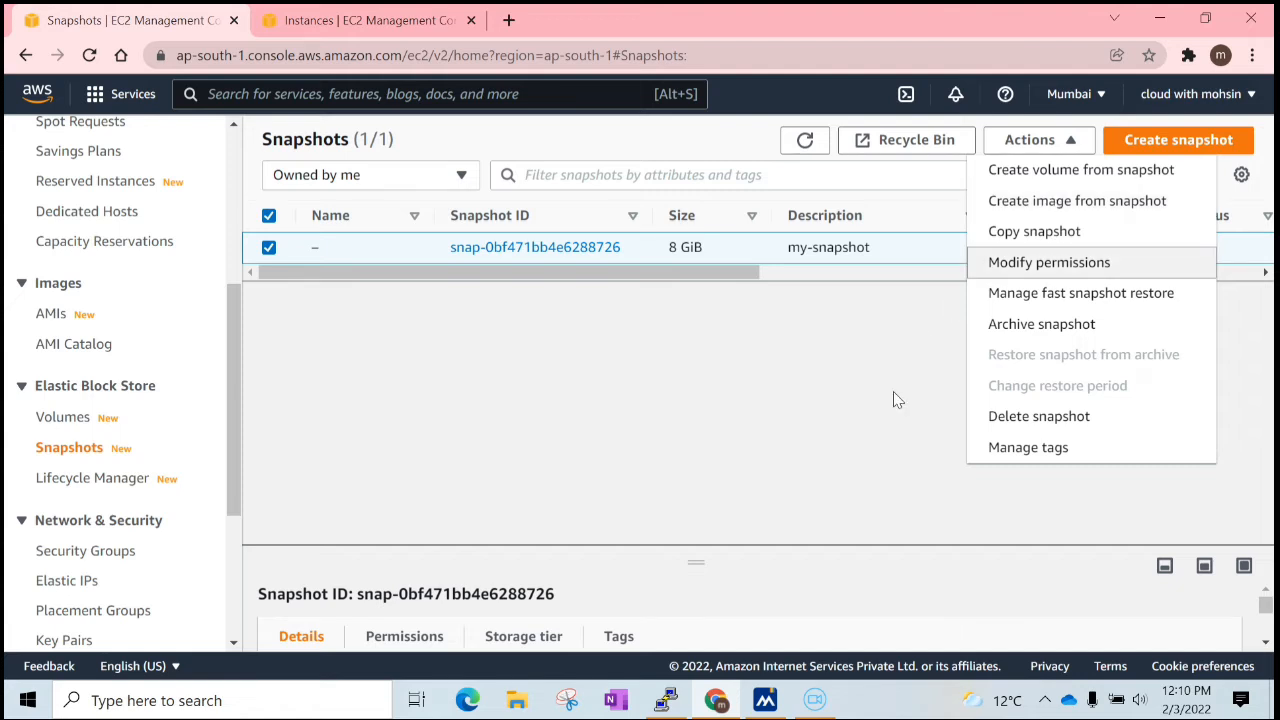
{"action": "left_click", "coordinate": [877, 435]}
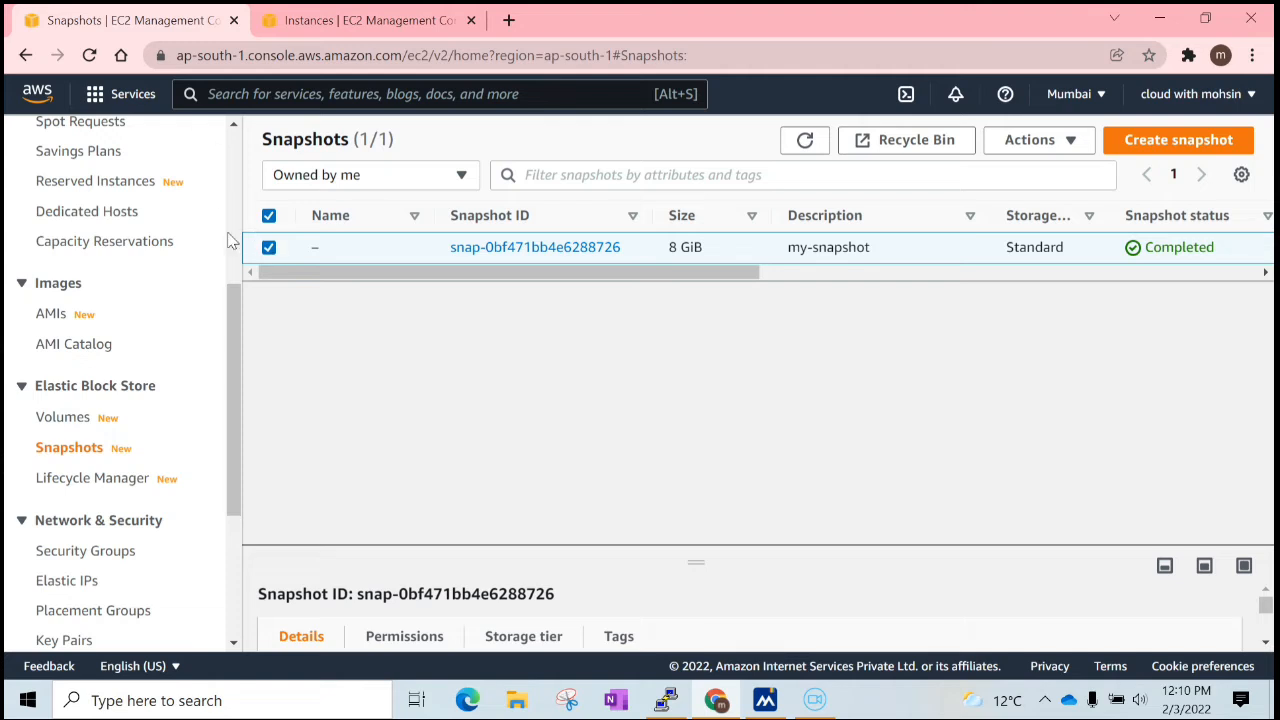
{"action": "scroll", "coordinate": [233, 315], "scroll_direction": "up", "scroll_amount": 1}
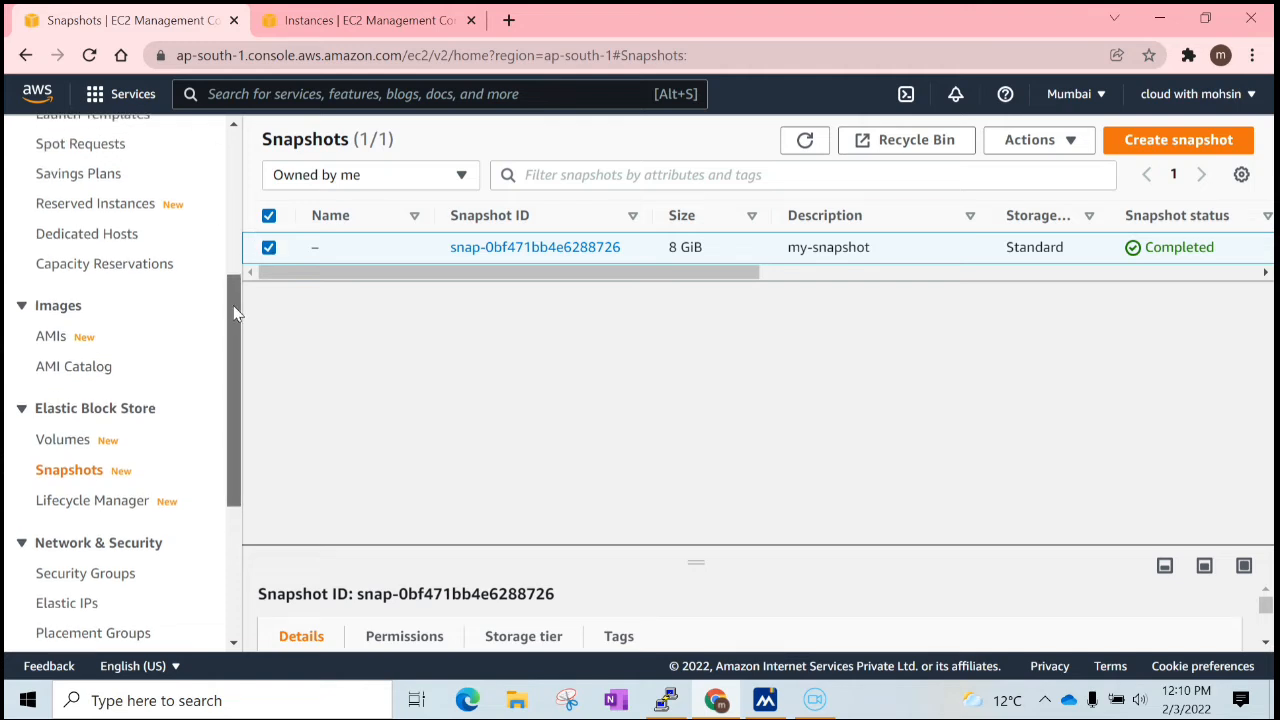
{"action": "left_click", "coordinate": [68, 439]}
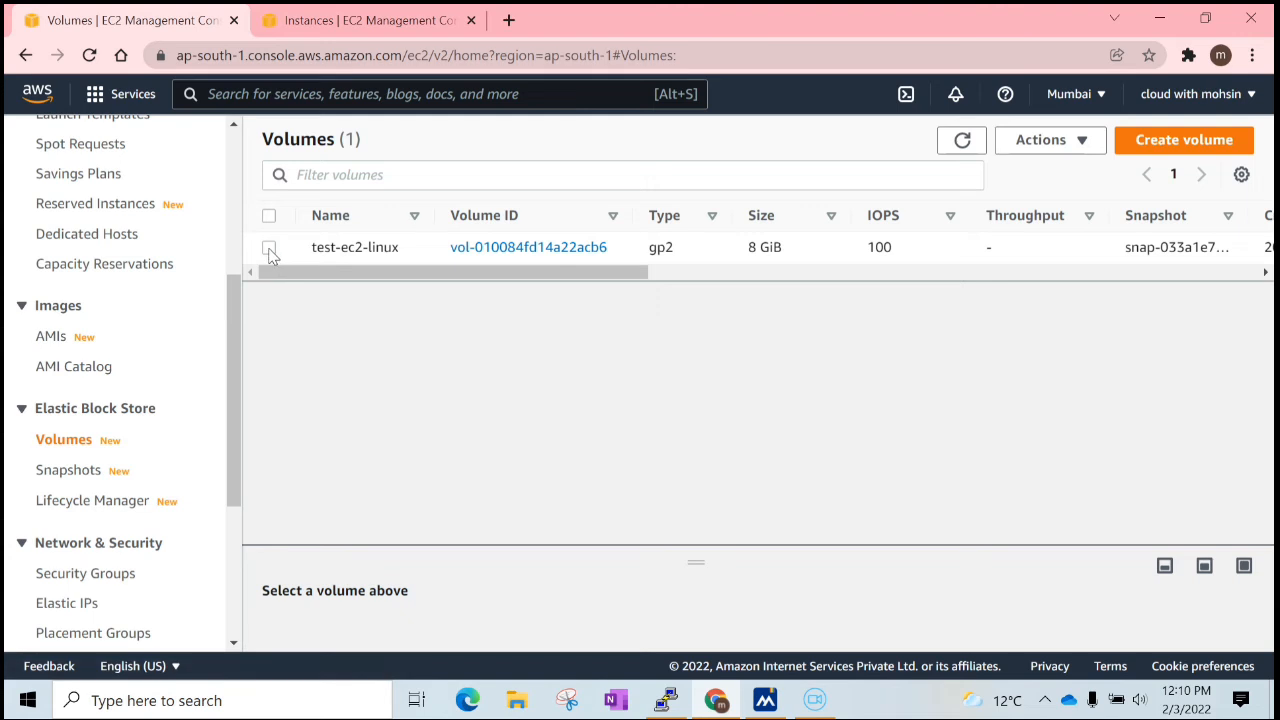
Open the test-ec2-linux volume for modification and change its volume type to Provisioned IOPS SSD (io1)
{"action": "left_click", "coordinate": [269, 248]}
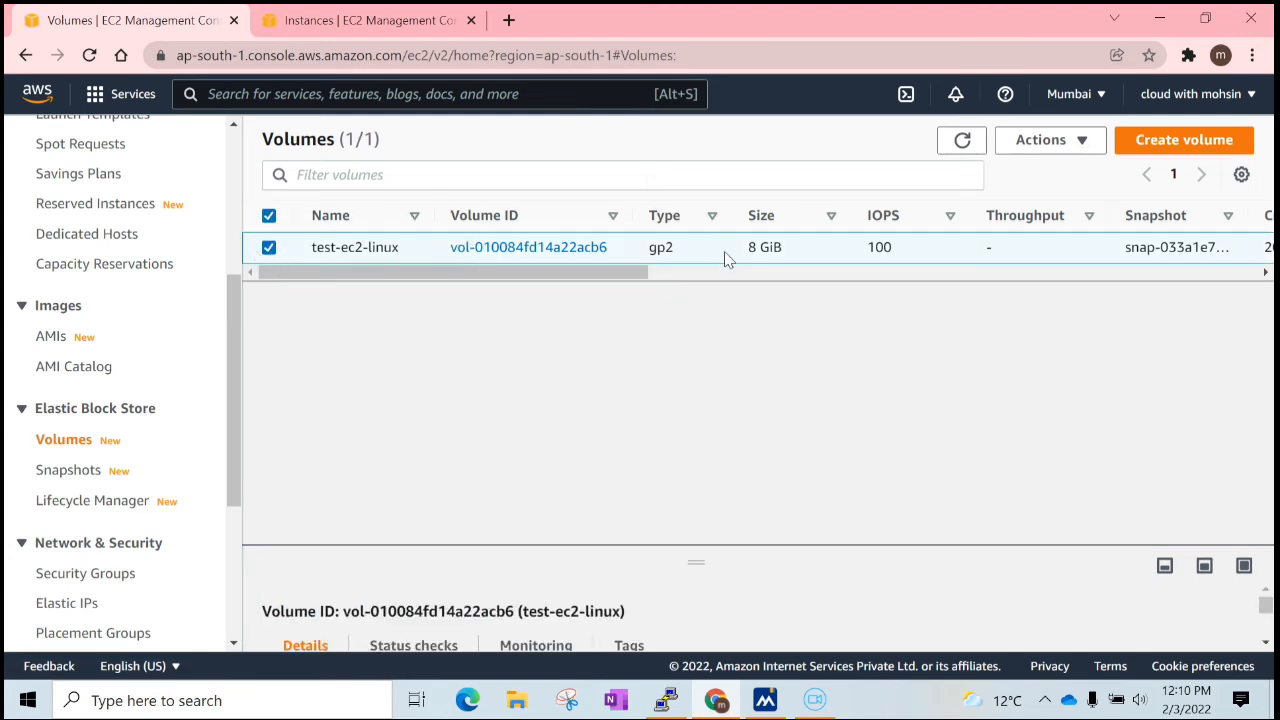
{"action": "left_click", "coordinate": [1046, 152]}
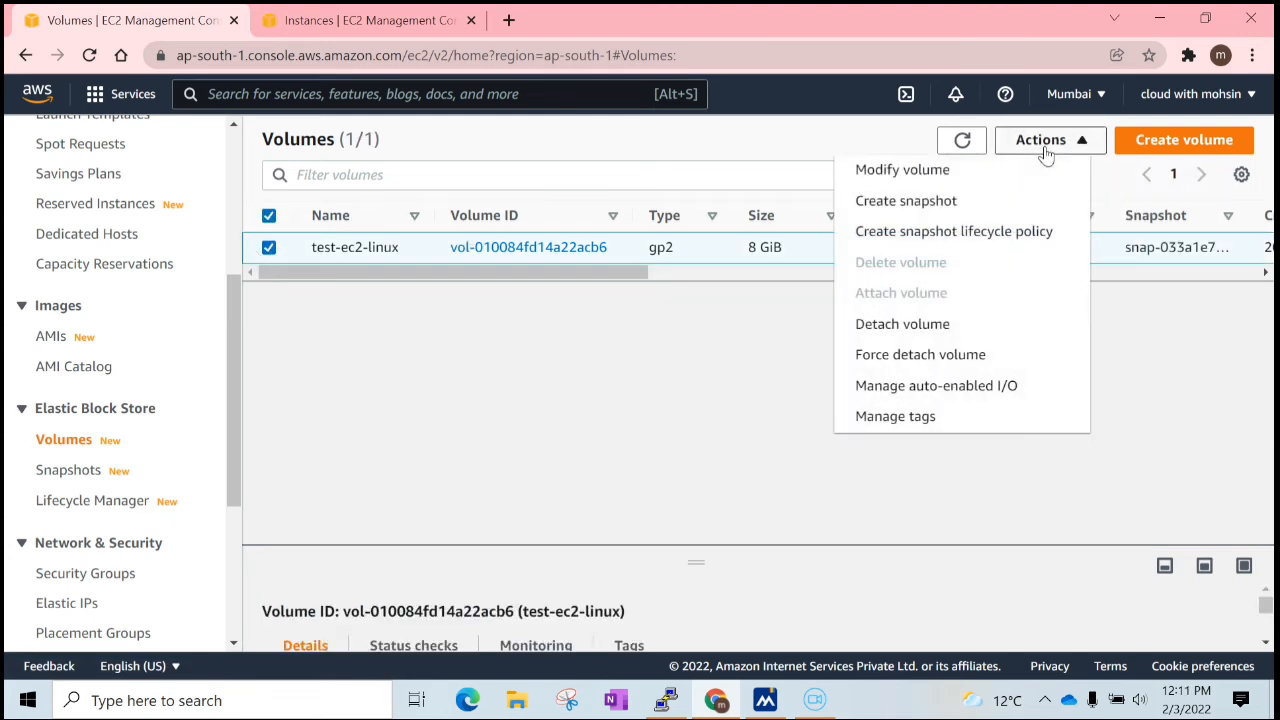
{"action": "left_click", "coordinate": [949, 171]}
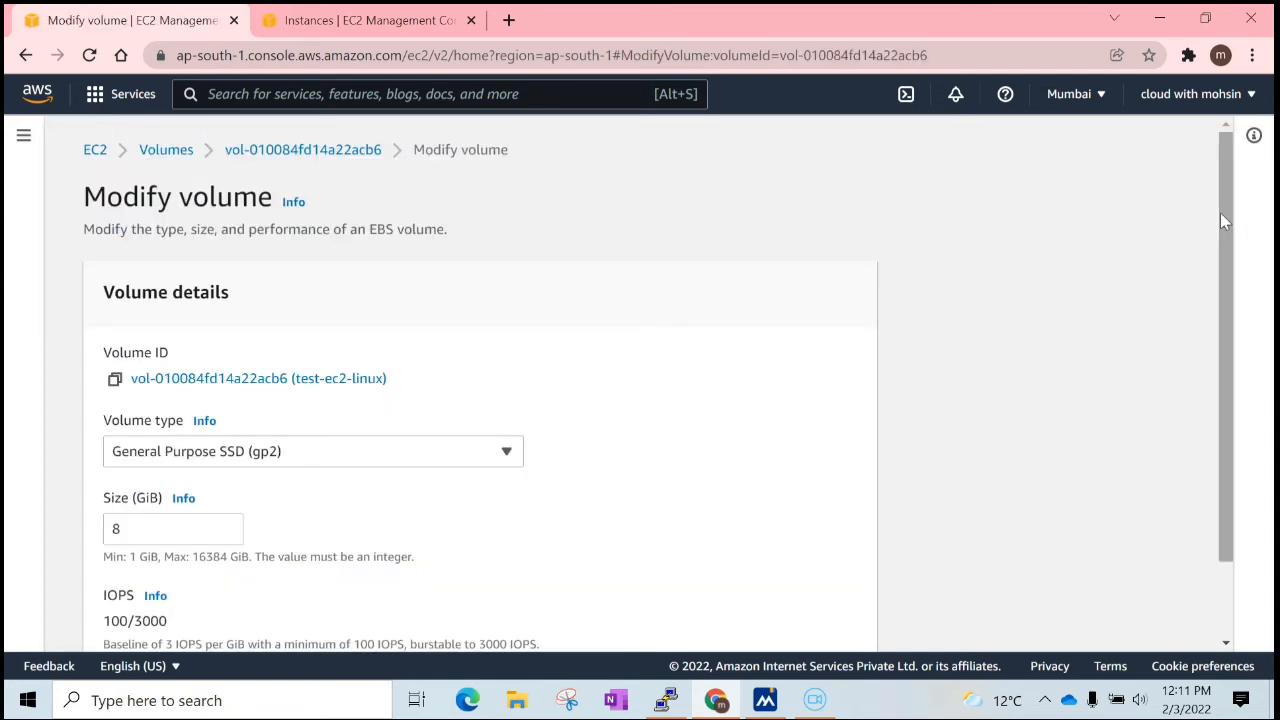
{"action": "left_click_drag", "start_coordinate": [1228, 247], "coordinate": [1246, 374]}
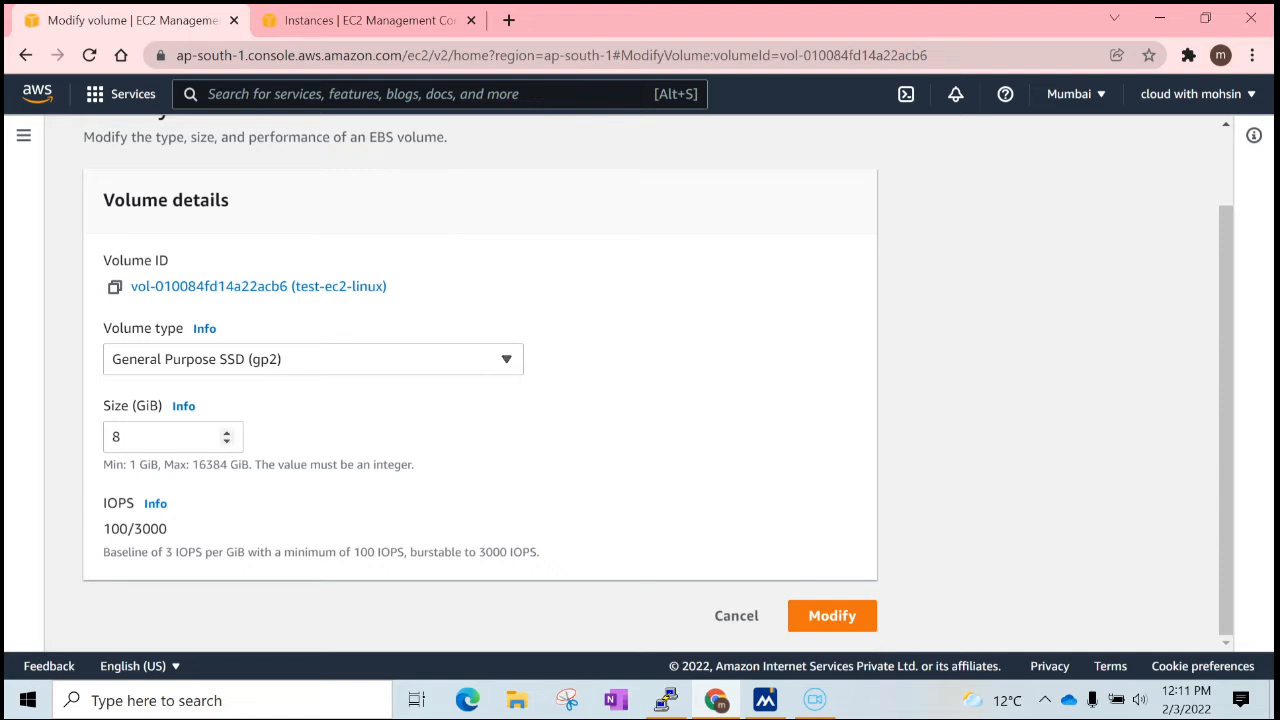
{"action": "left_click", "coordinate": [303, 366]}
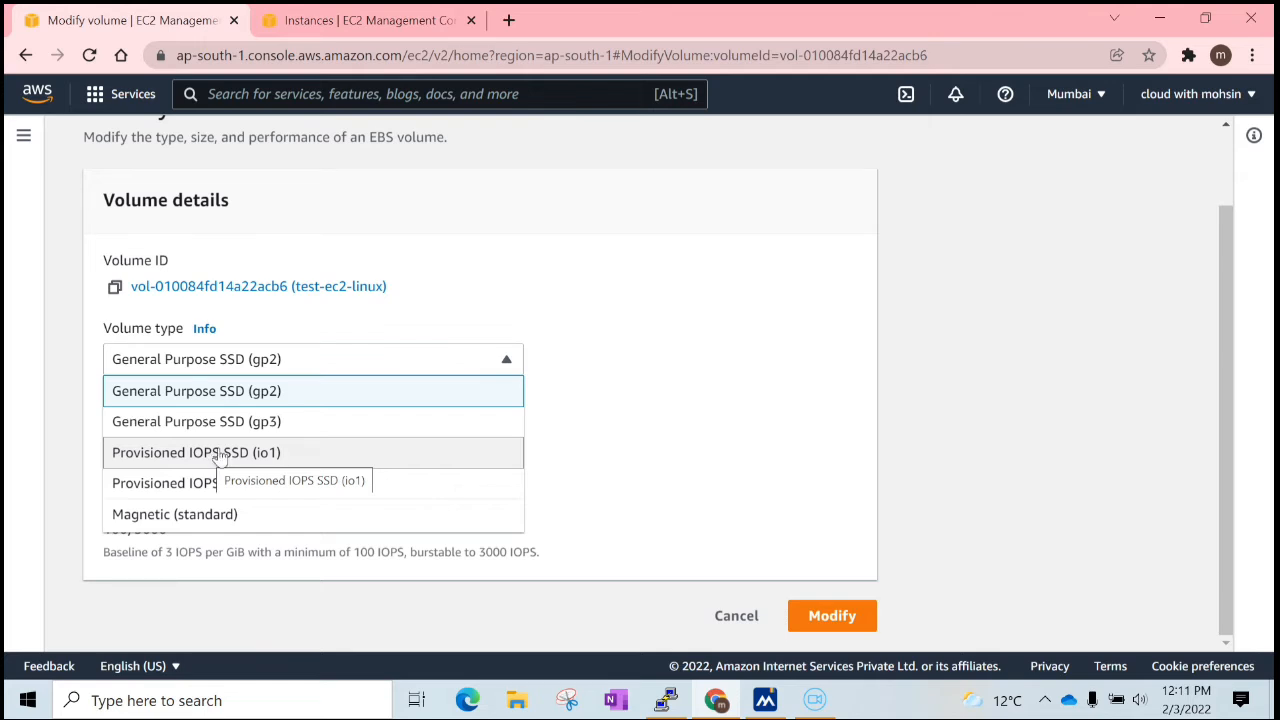
{"action": "left_click", "coordinate": [213, 461]}
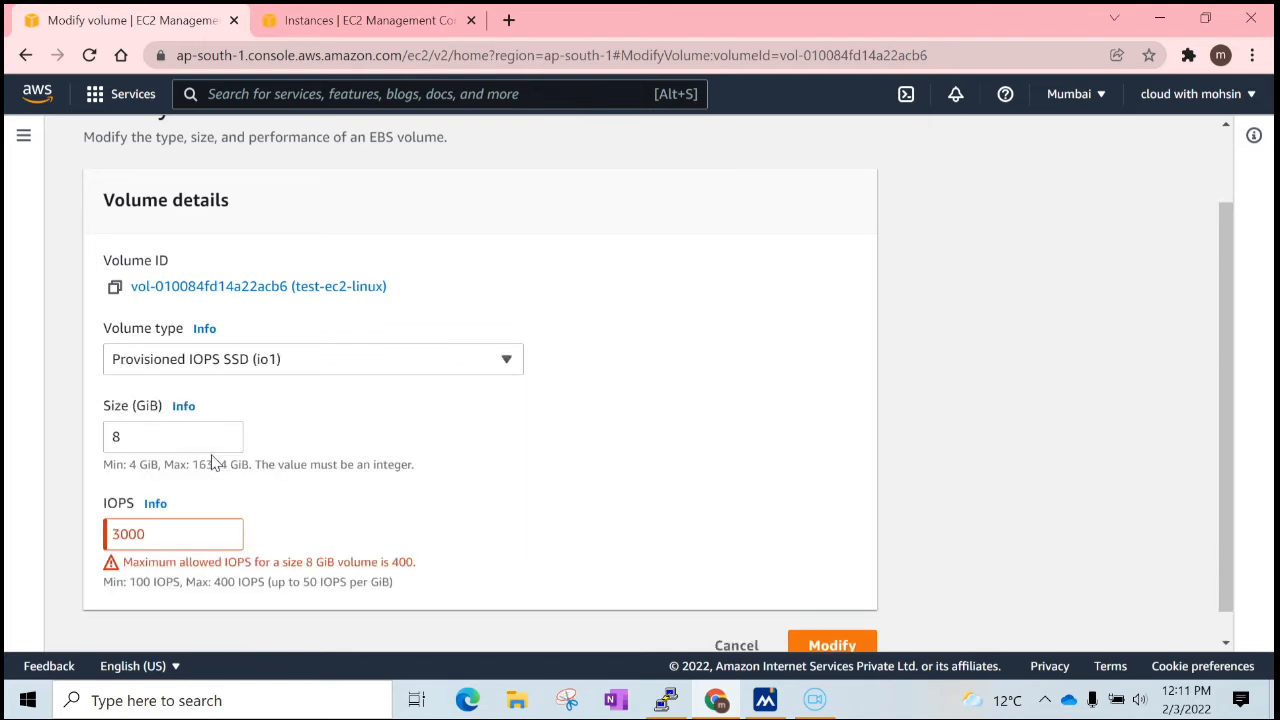
Try volume sizes of 10, 0 and 7 GiB to test the limits, and set the size back to 8 GiB
{"action": "left_click", "coordinate": [227, 437]}
{"action": "double_click", "coordinate": [110, 437]}
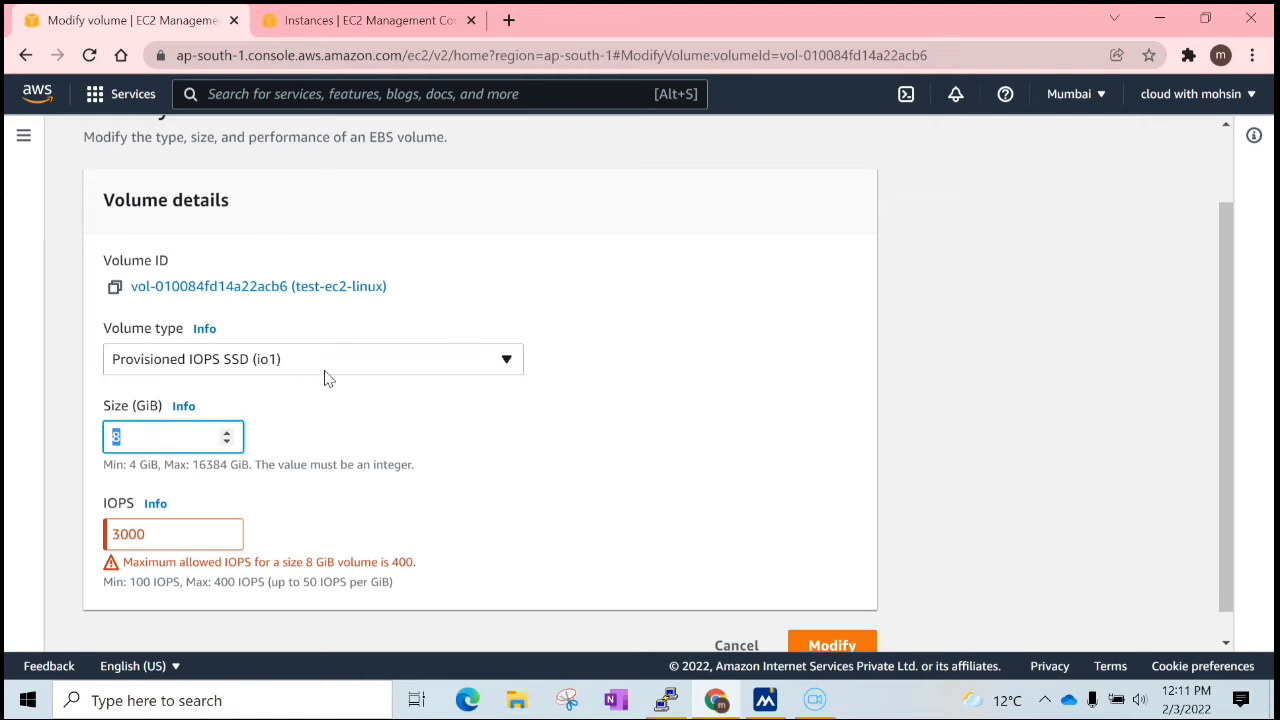
{"action": "type", "text": "10"}
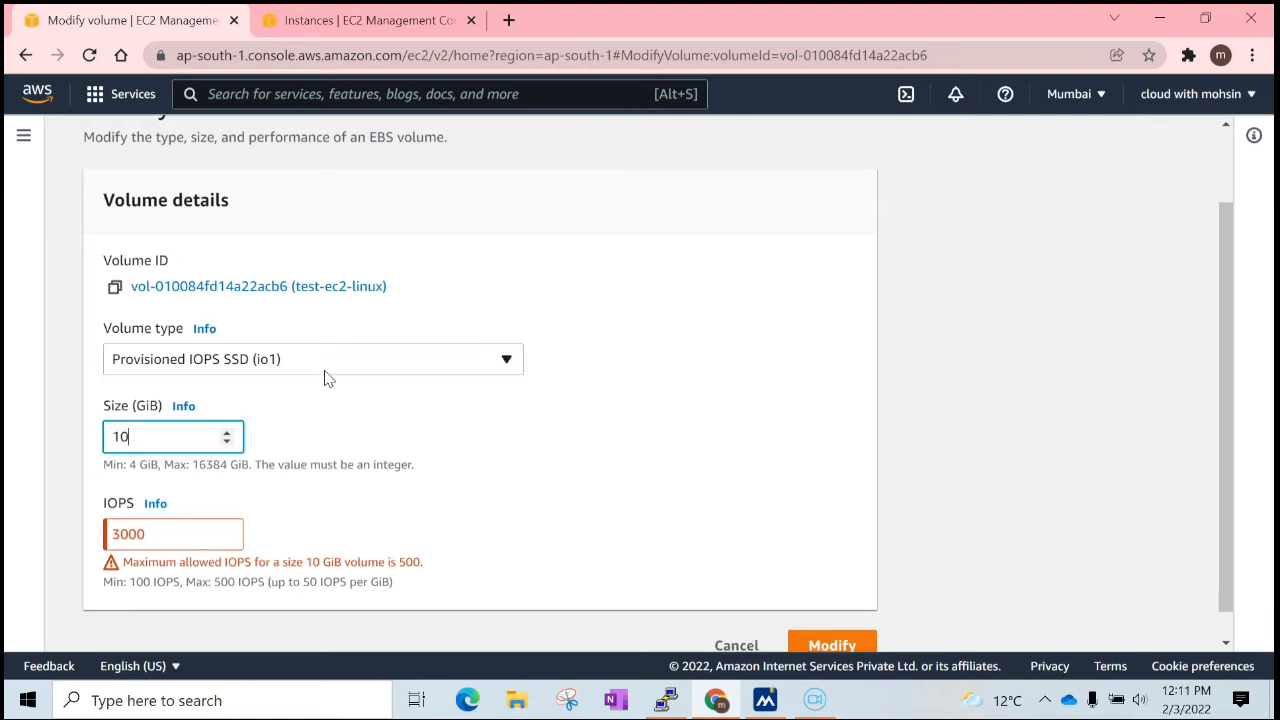
{"action": "key", "text": "BackSpace"}
{"action": "key", "text": "BackSpace"}
{"action": "type", "text": "0"}
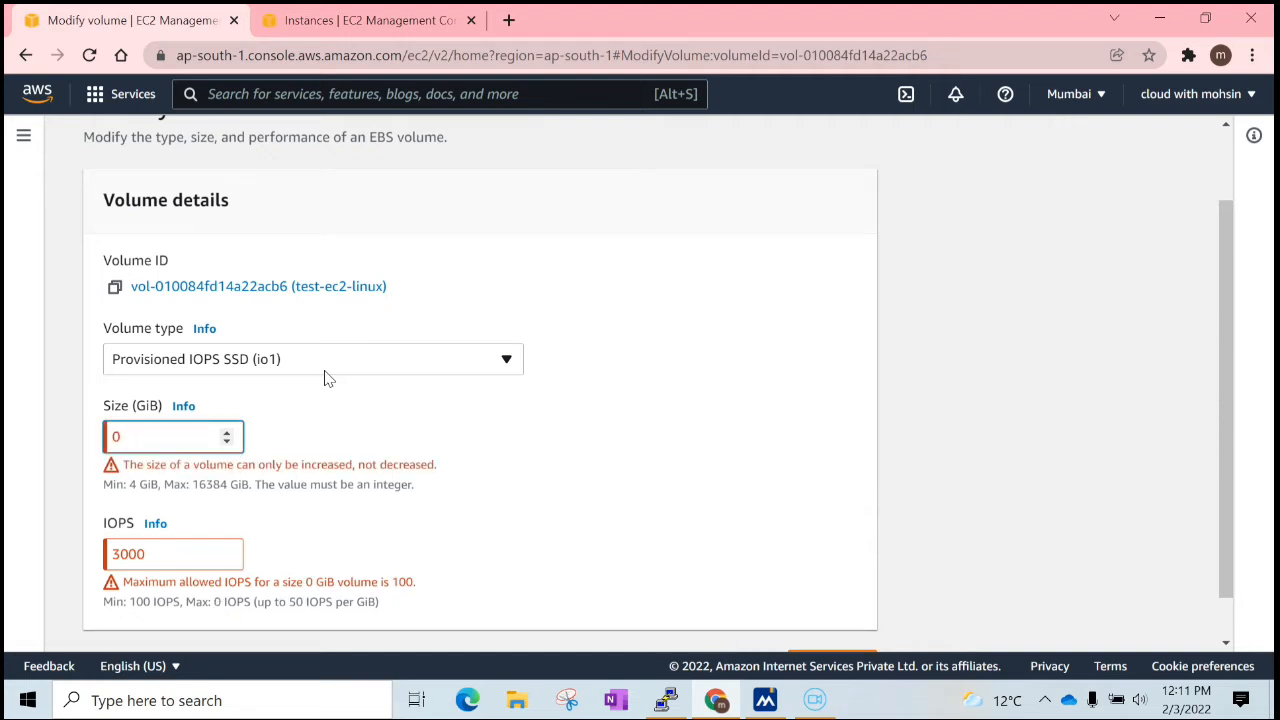
{"action": "key", "text": "BackSpace"}
{"action": "type", "text": "7"}
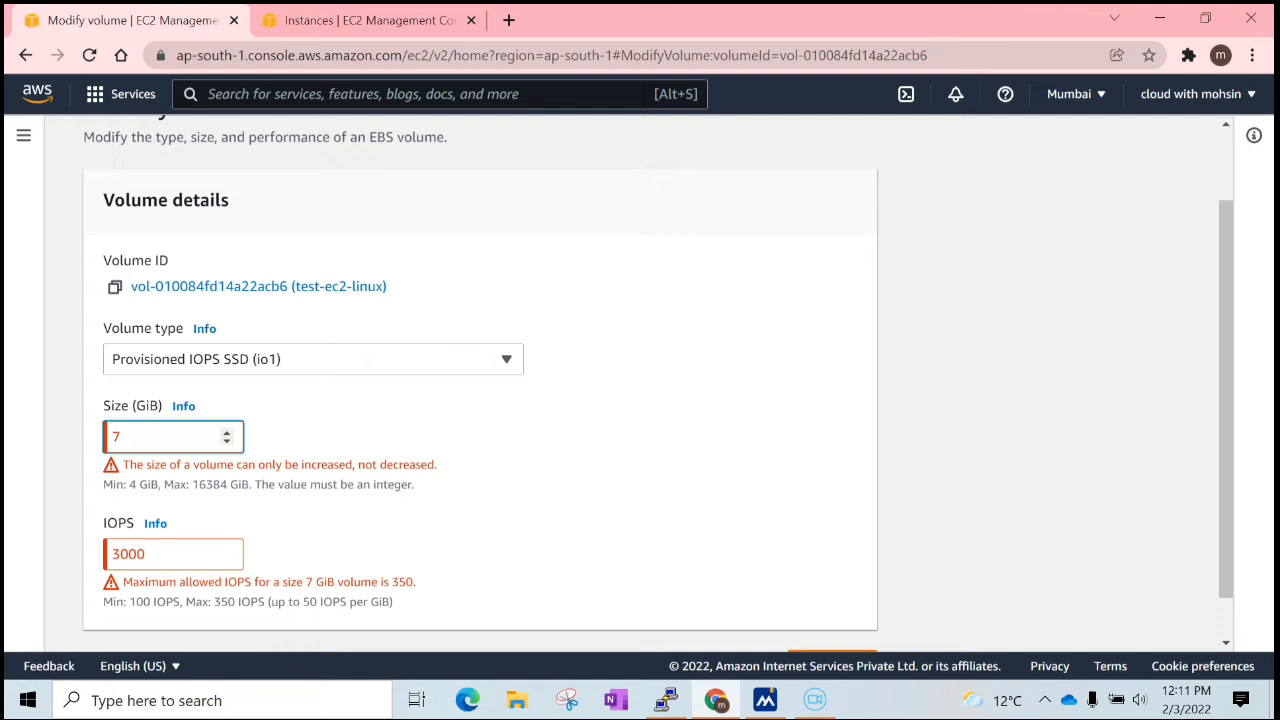
{"action": "left_click", "coordinate": [240, 480]}
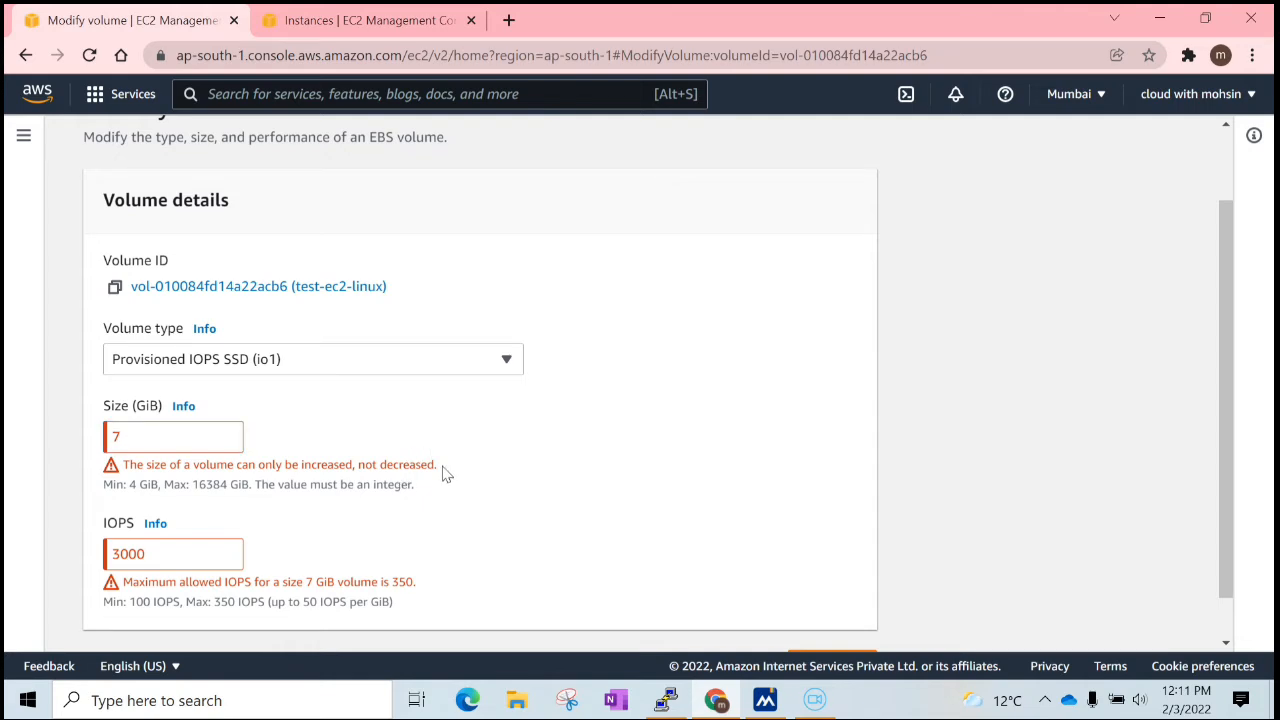
{"action": "left_click_drag", "start_coordinate": [130, 438], "coordinate": [95, 452]}
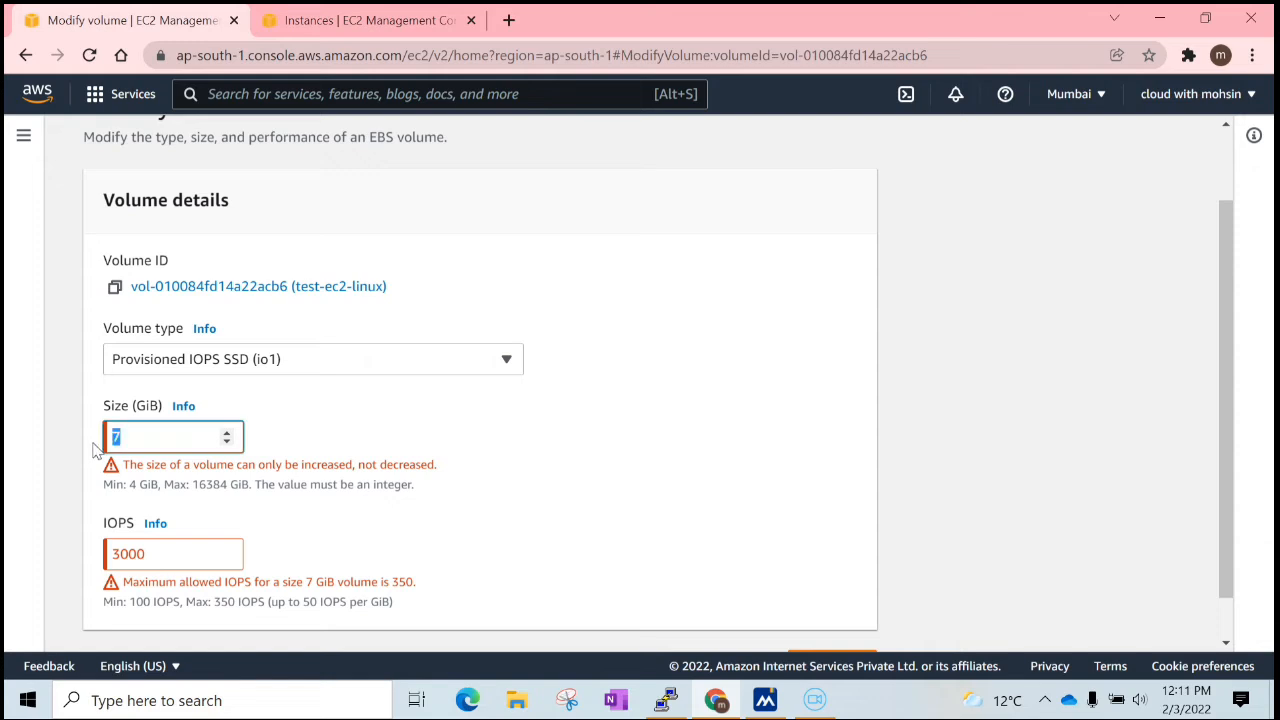
{"action": "type", "text": "8"}
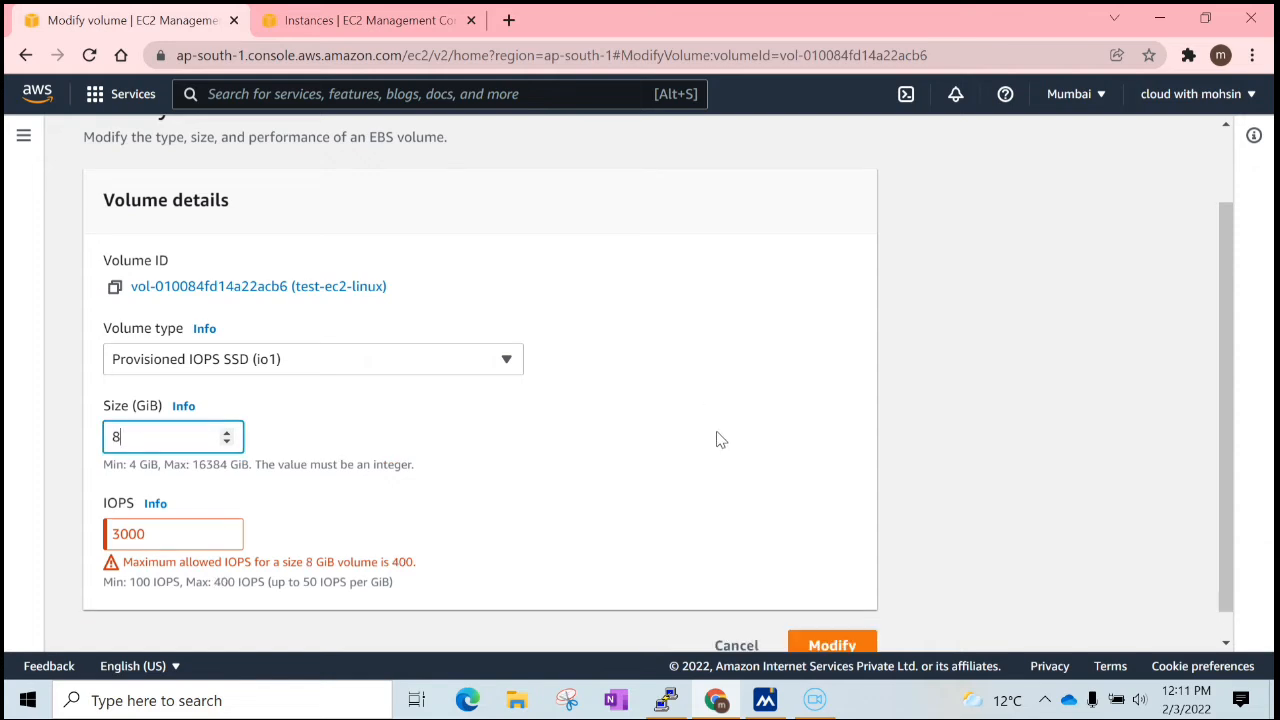
Set the volume's IOPS to 400, then submit and confirm the volume modification
{"action": "left_click_drag", "start_coordinate": [1229, 360], "coordinate": [1238, 435]}
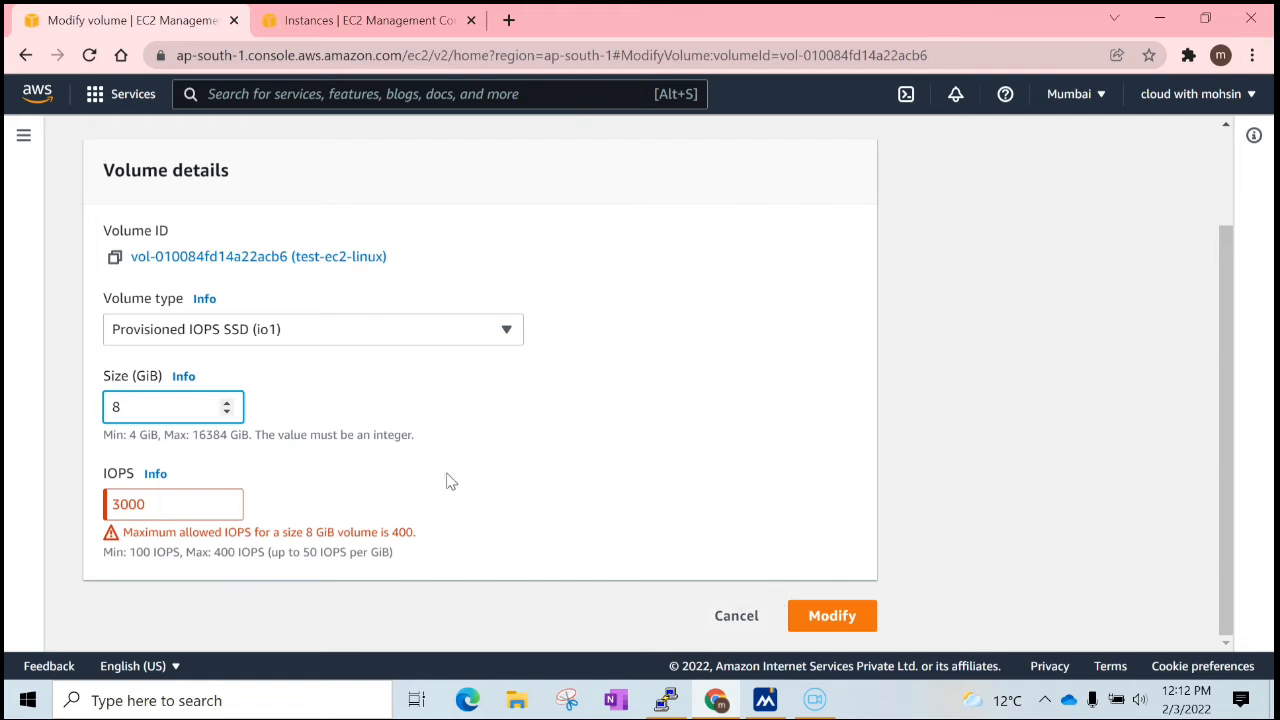
{"action": "left_click_drag", "start_coordinate": [150, 504], "coordinate": [52, 516]}
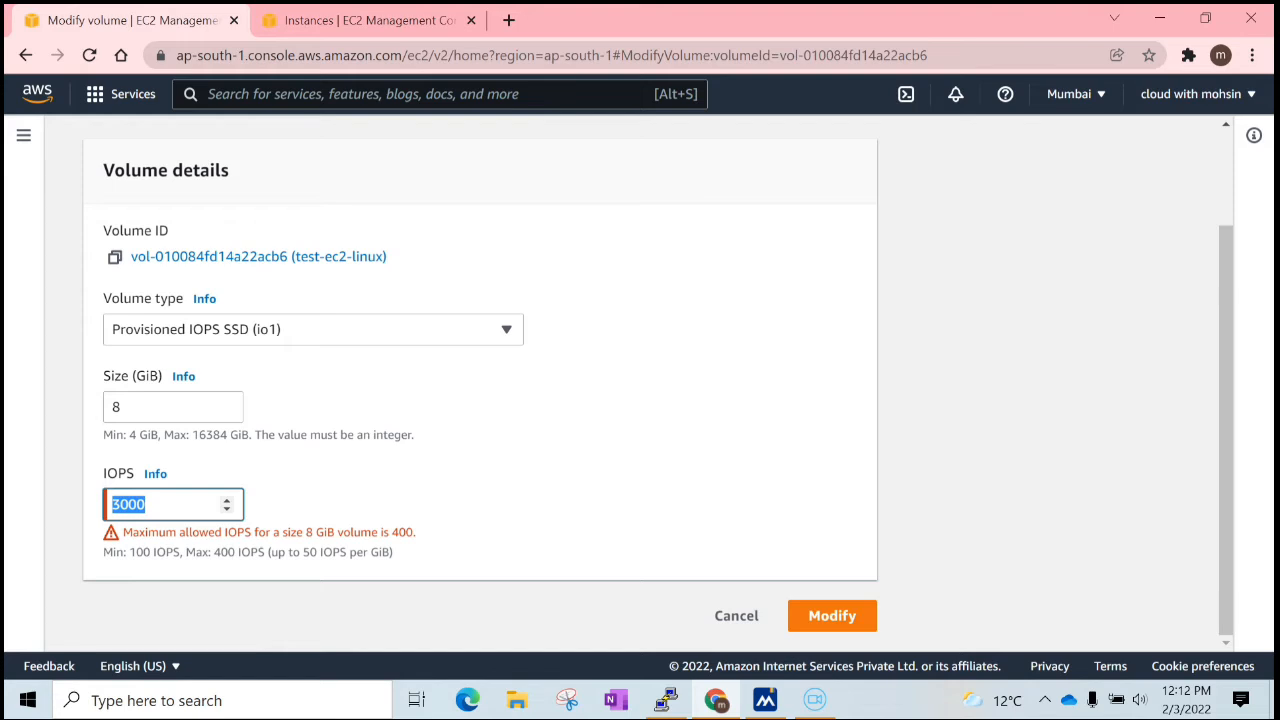
{"action": "left_click_drag", "start_coordinate": [103, 552], "coordinate": [400, 566]}
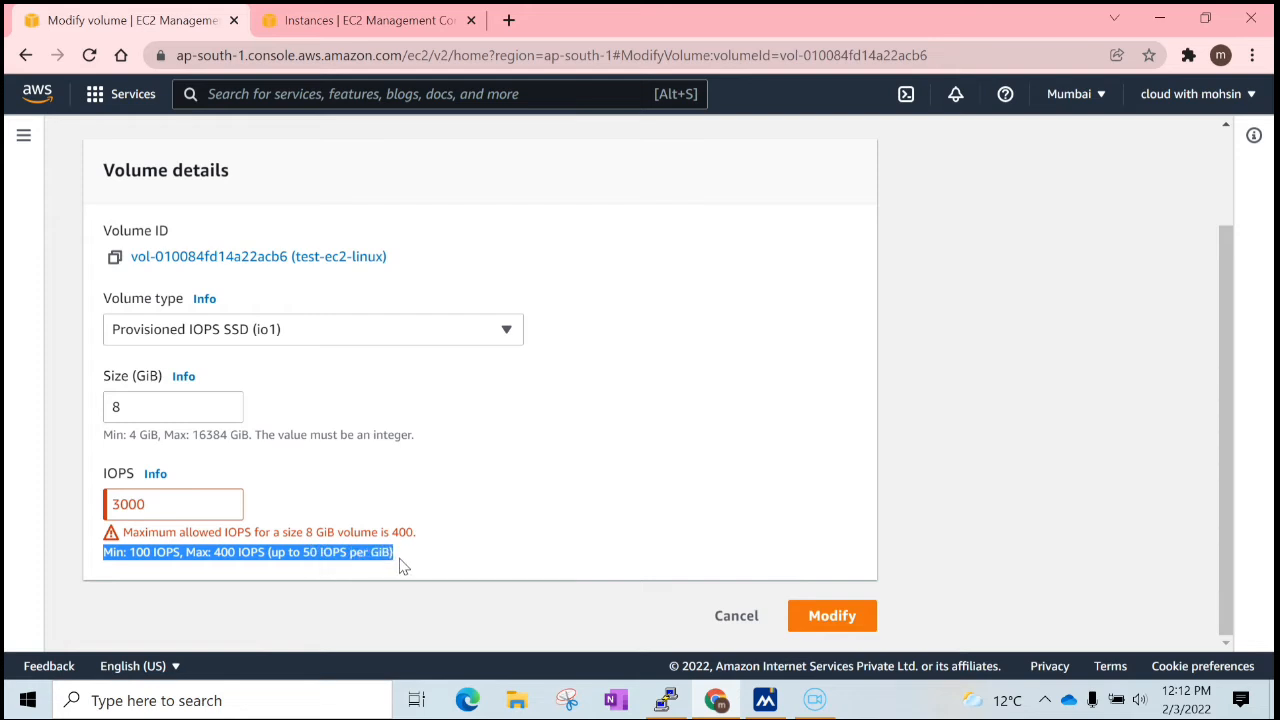
{"action": "left_click_drag", "start_coordinate": [155, 504], "coordinate": [60, 505]}
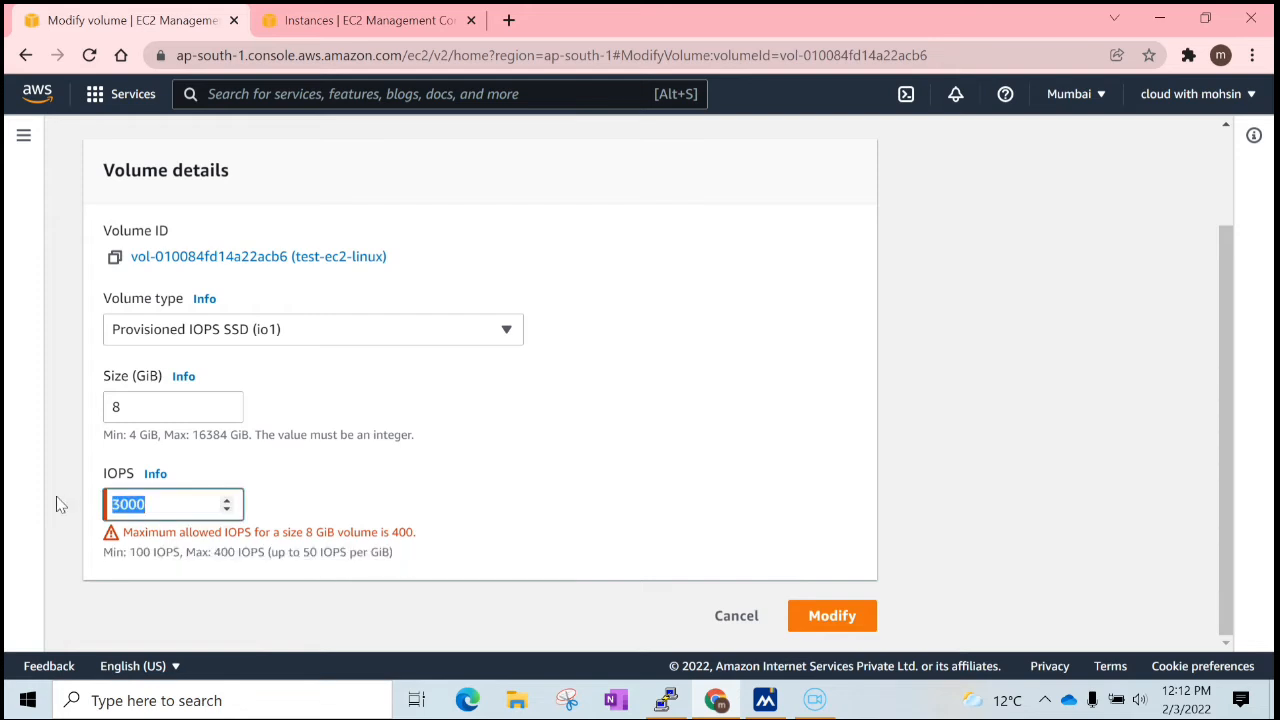
{"action": "type", "text": "400"}
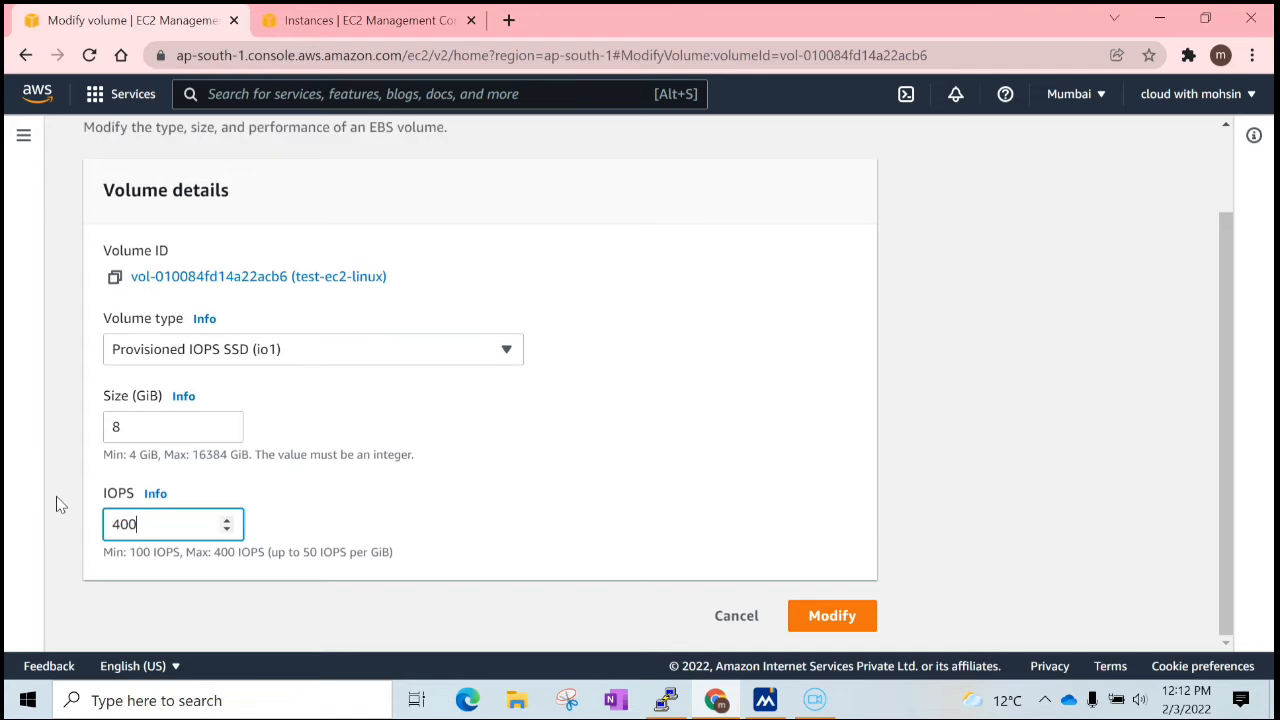
{"action": "left_click", "coordinate": [464, 473]}
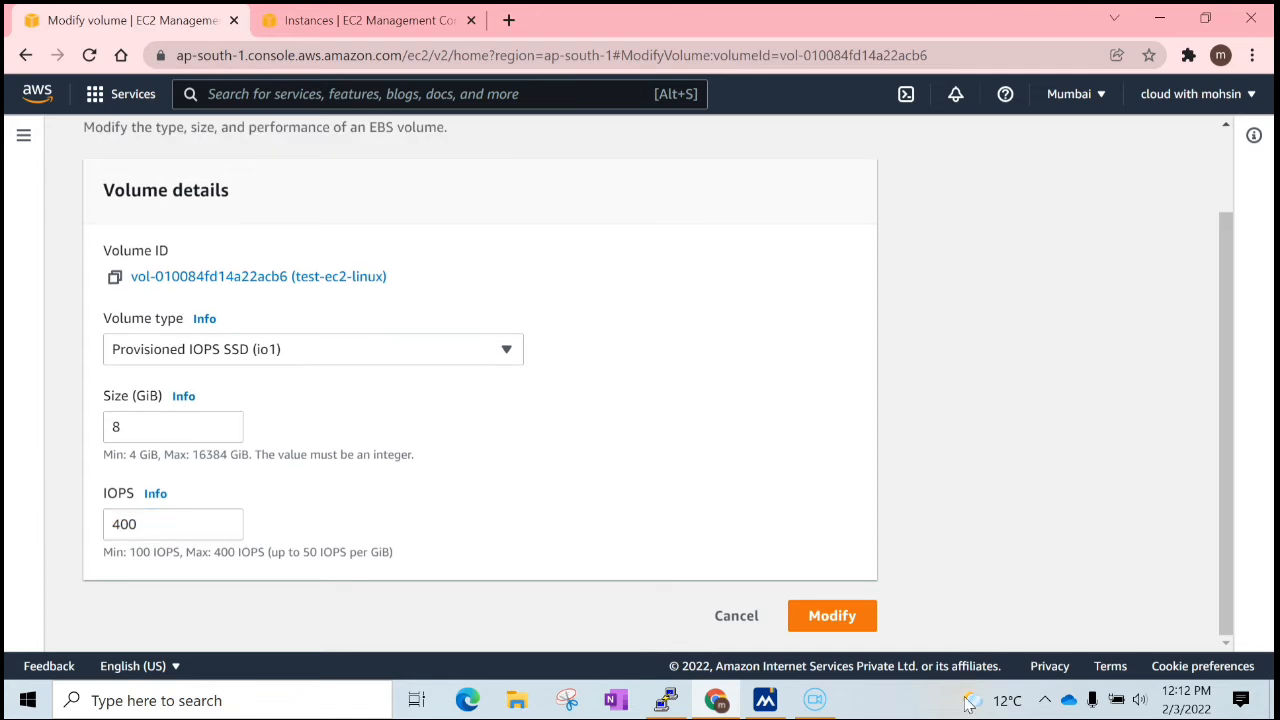
{"action": "left_click", "coordinate": [833, 618]}
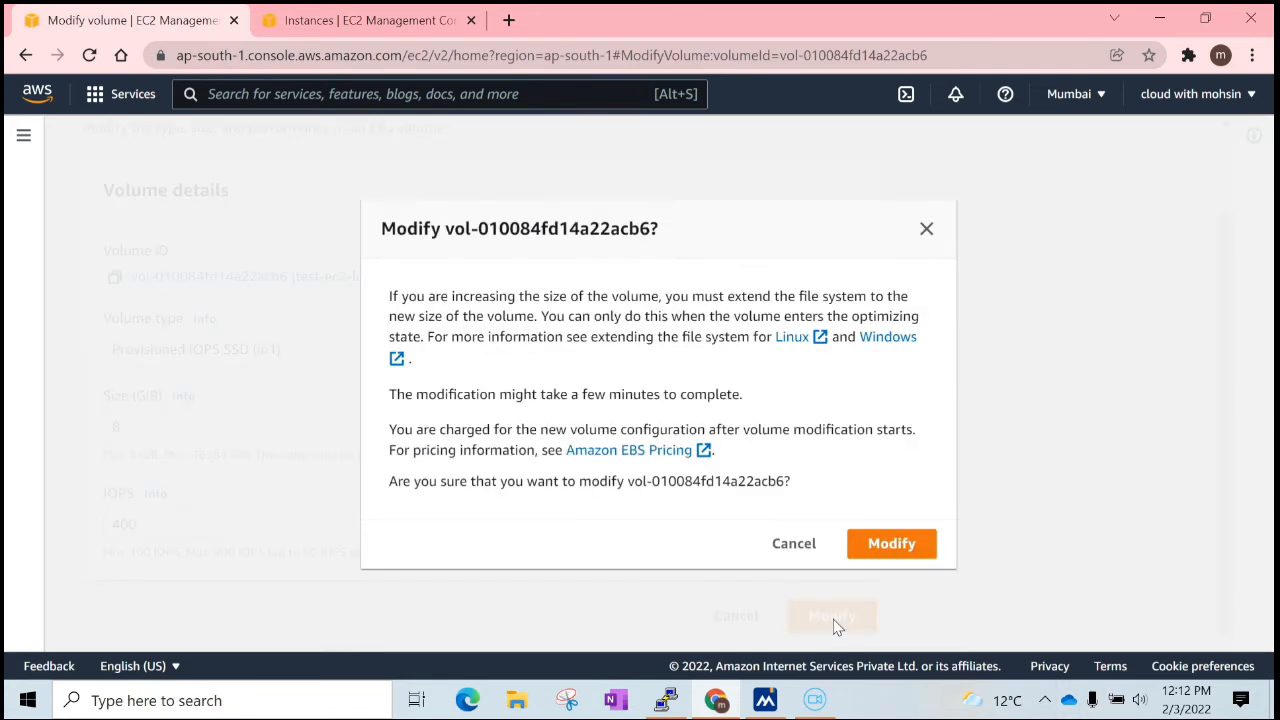
{"action": "left_click", "coordinate": [899, 545]}
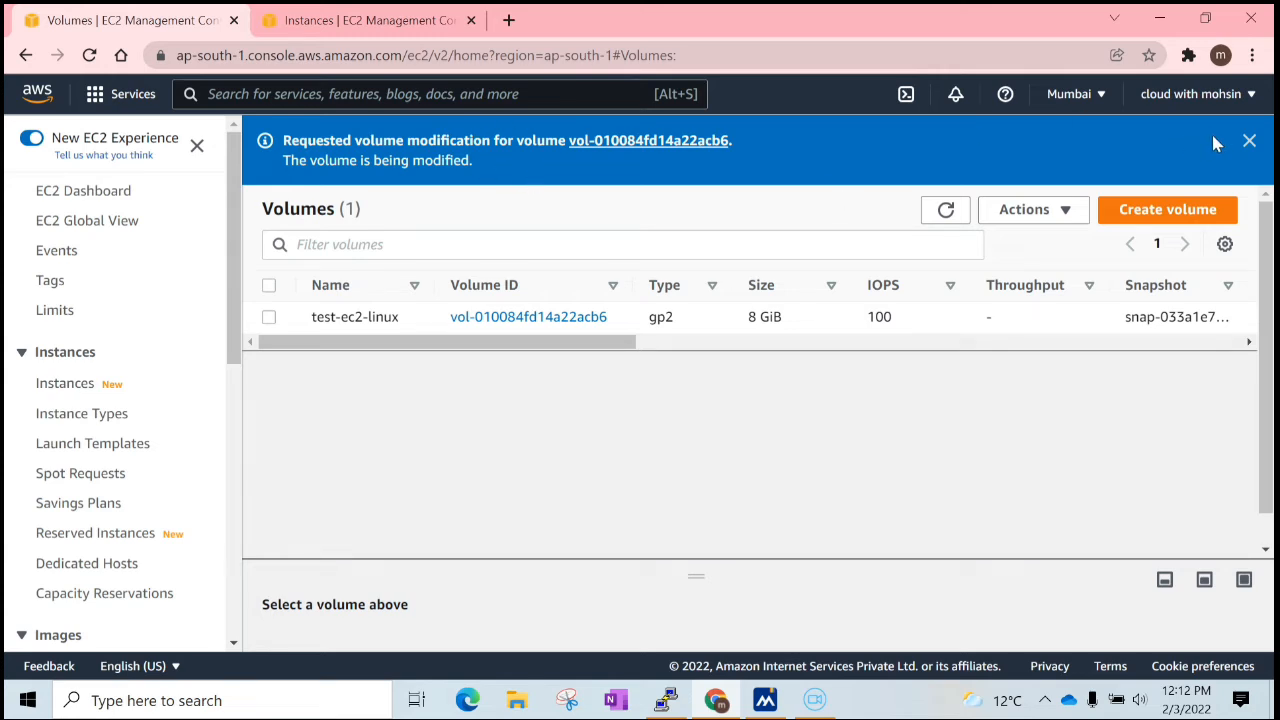
Dismiss the modification notice, refresh the instances list and check the instance state of test-ec2-linux
{"action": "left_click", "coordinate": [1249, 141]}
{"action": "left_click", "coordinate": [370, 12]}
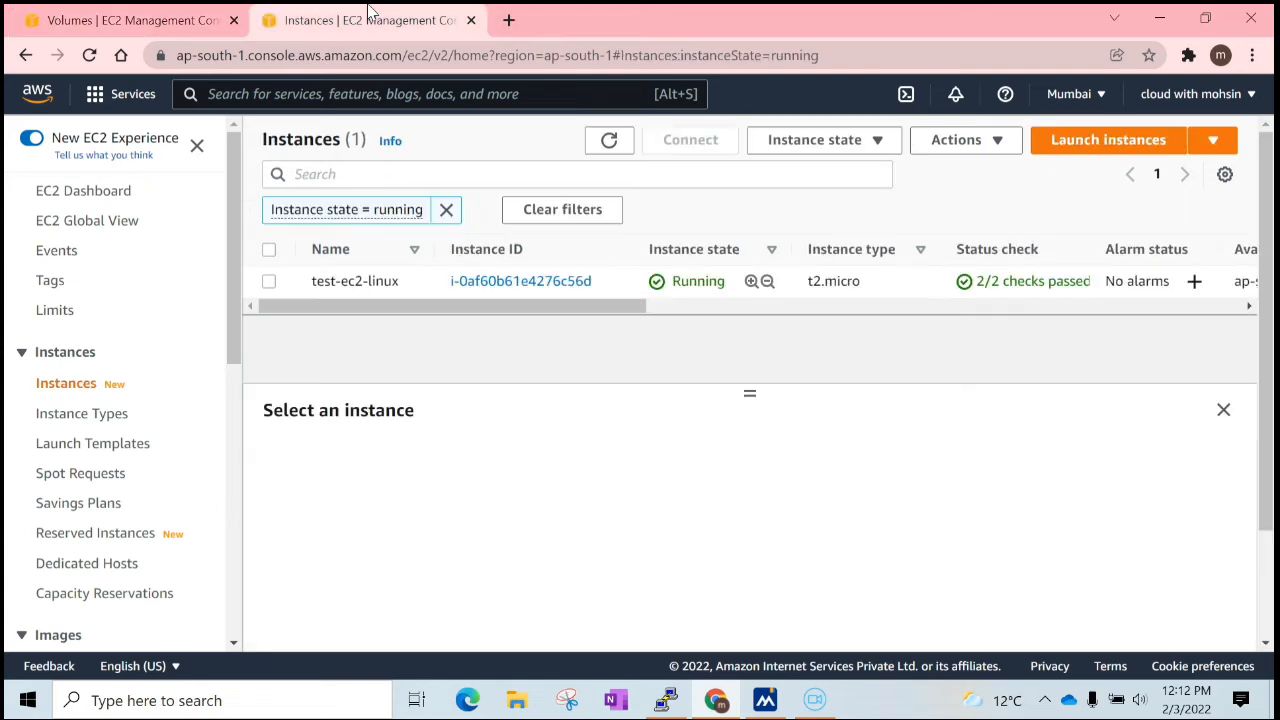
{"action": "left_click", "coordinate": [610, 141]}
{"action": "left_click", "coordinate": [616, 152]}
{"action": "left_click", "coordinate": [610, 143]}
{"action": "double_click", "coordinate": [698, 281]}
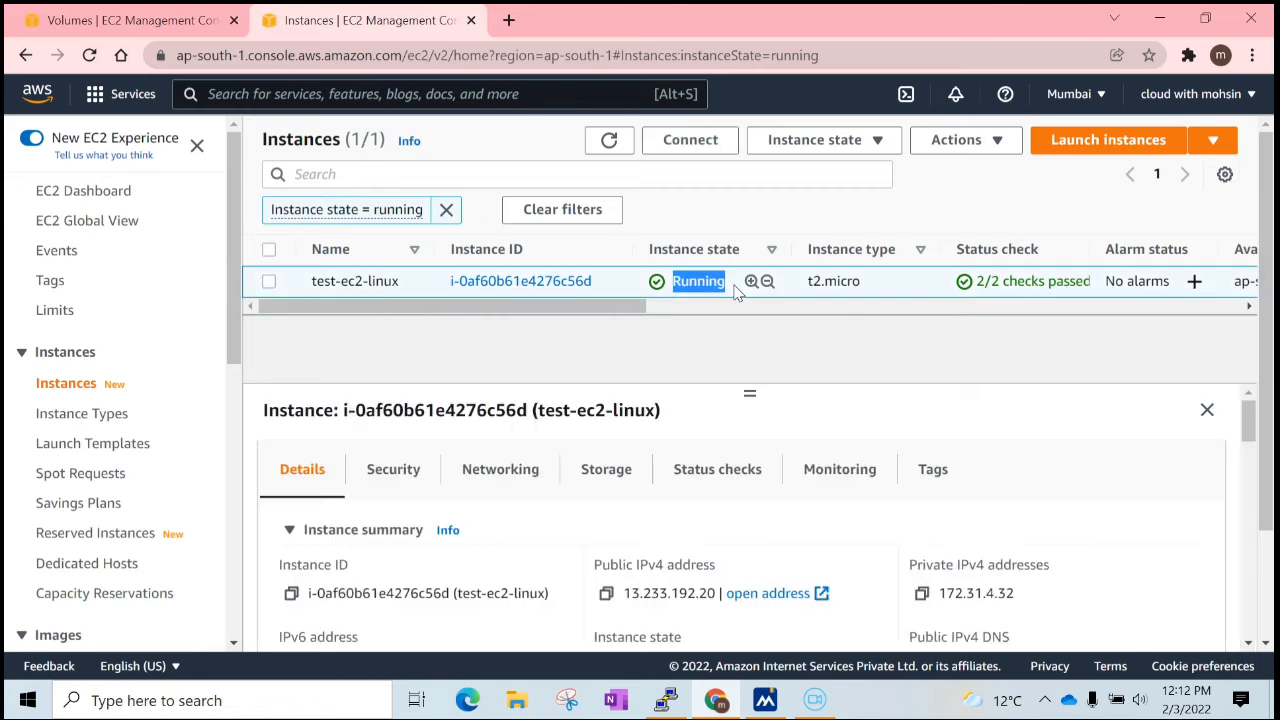
{"action": "left_click_drag", "start_coordinate": [641, 306], "coordinate": [460, 308]}
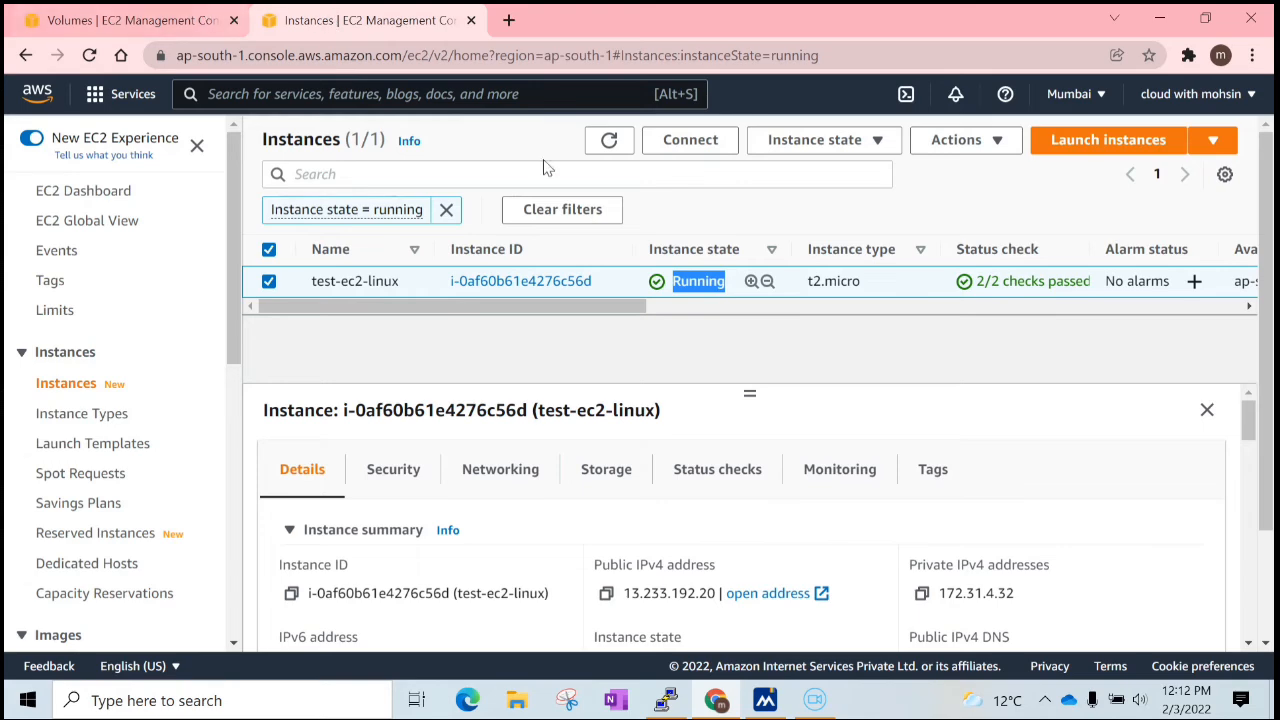
Connect to the test-ec2-linux instance through EC2 Instance Connect as ec2-user
{"action": "left_click", "coordinate": [703, 140]}
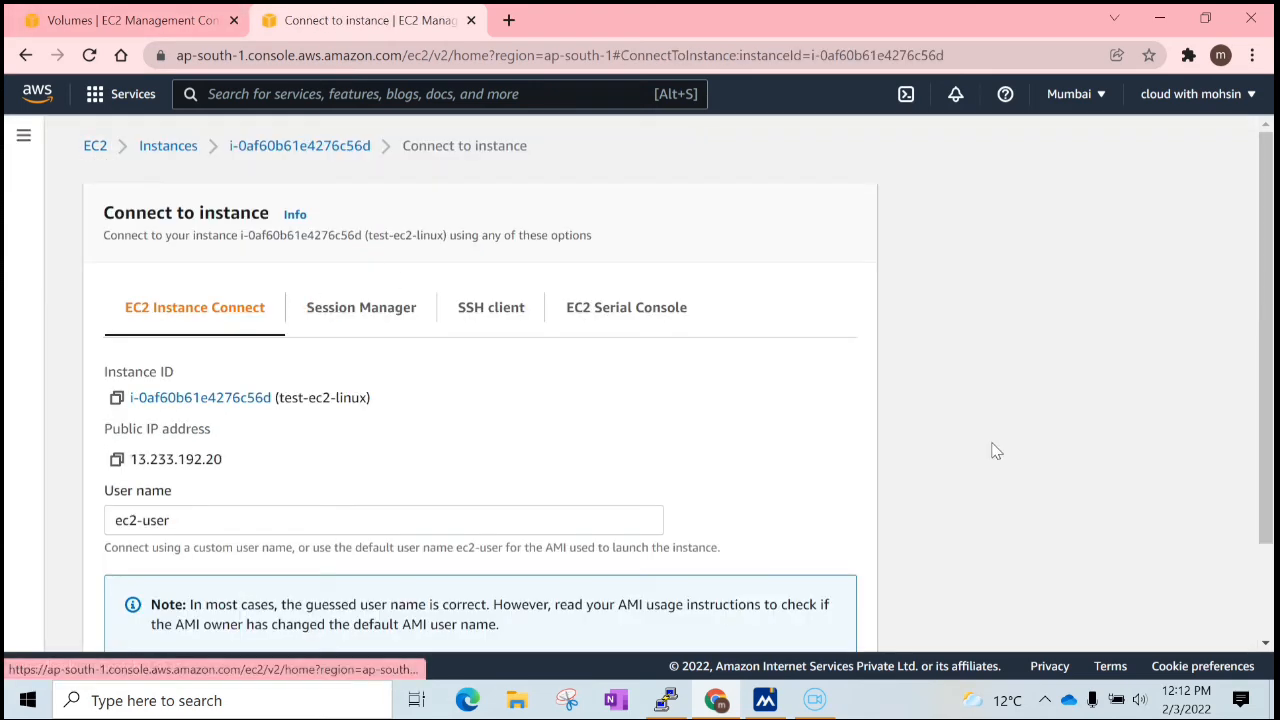
{"action": "scroll", "coordinate": [1270, 267], "scroll_direction": "down", "scroll_amount": 2}
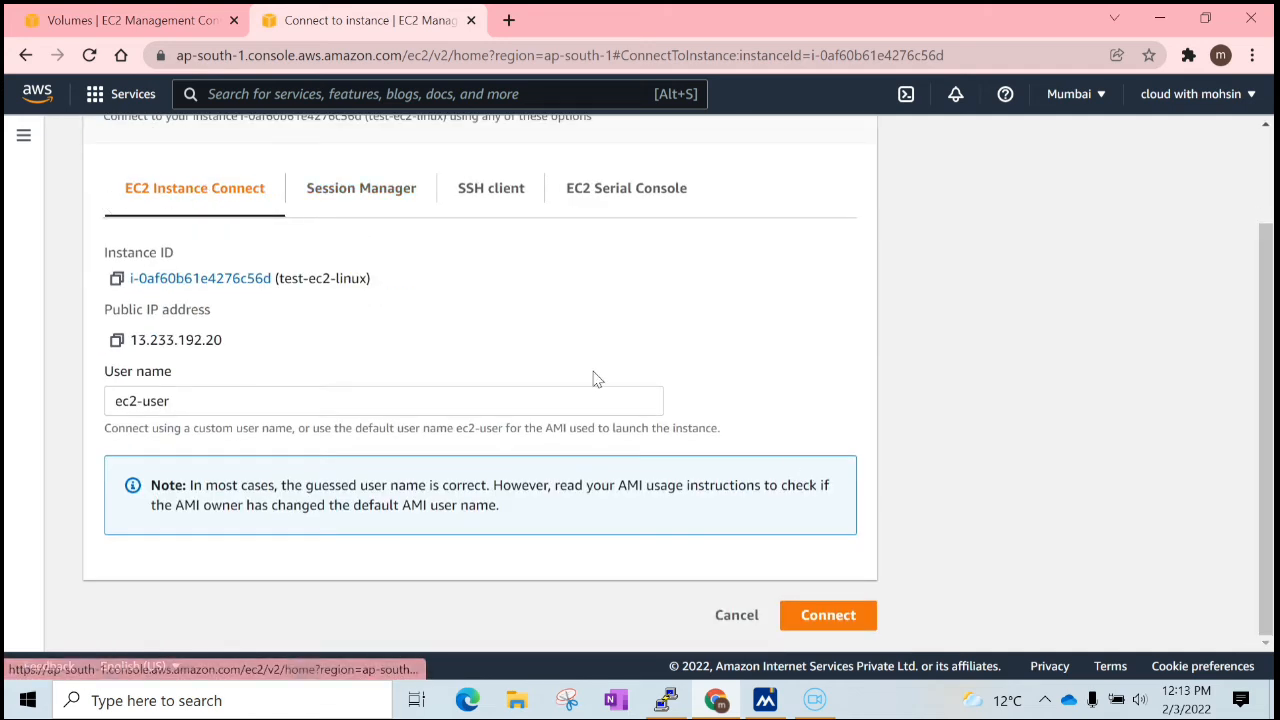
{"action": "left_click", "coordinate": [810, 617]}
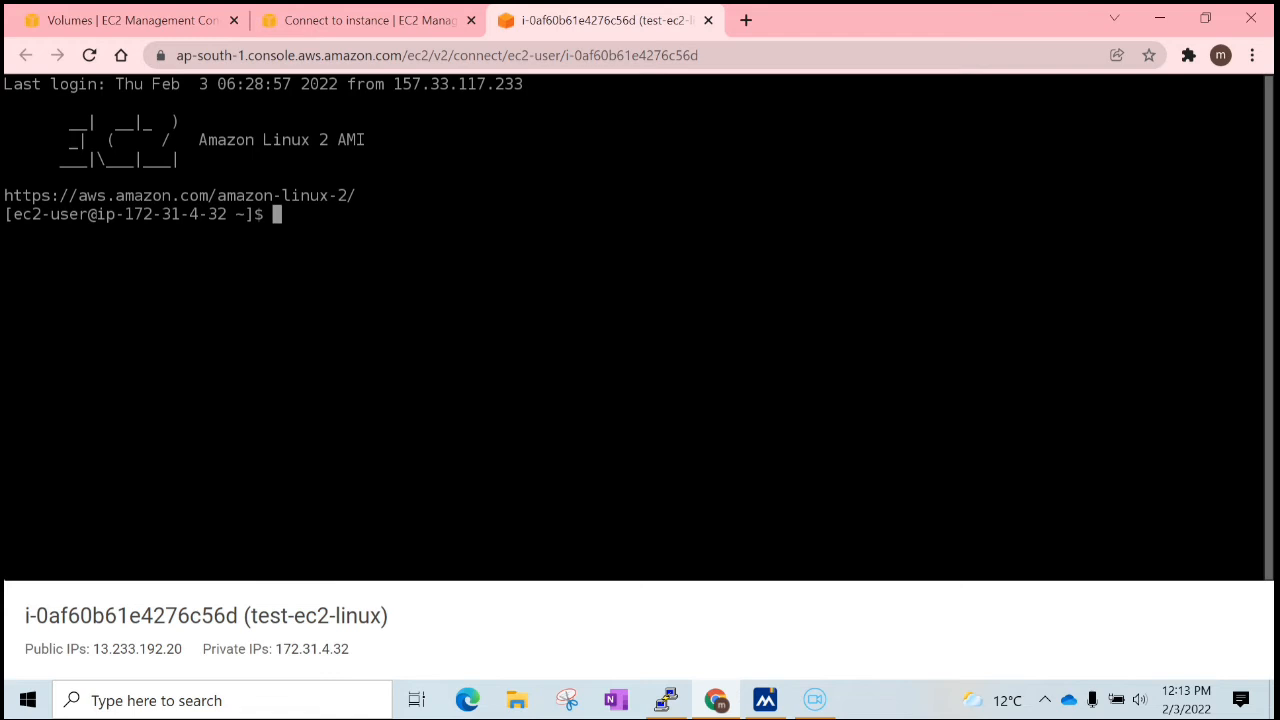
Run the uptime command in the instance's terminal and examine how long the server has been up
{"action": "key", "text": "Return"}
{"action": "key", "text": "Return"}
{"action": "type", "text": "uptime"}
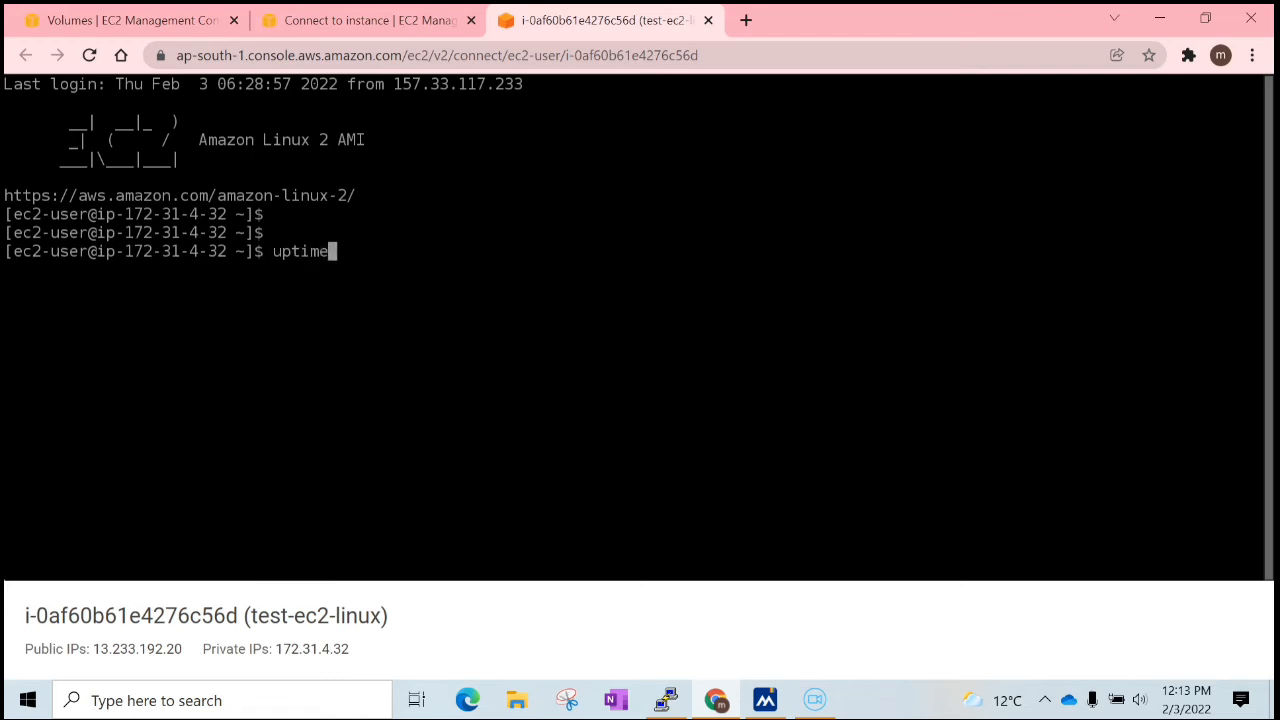
{"action": "key", "text": "Return"}
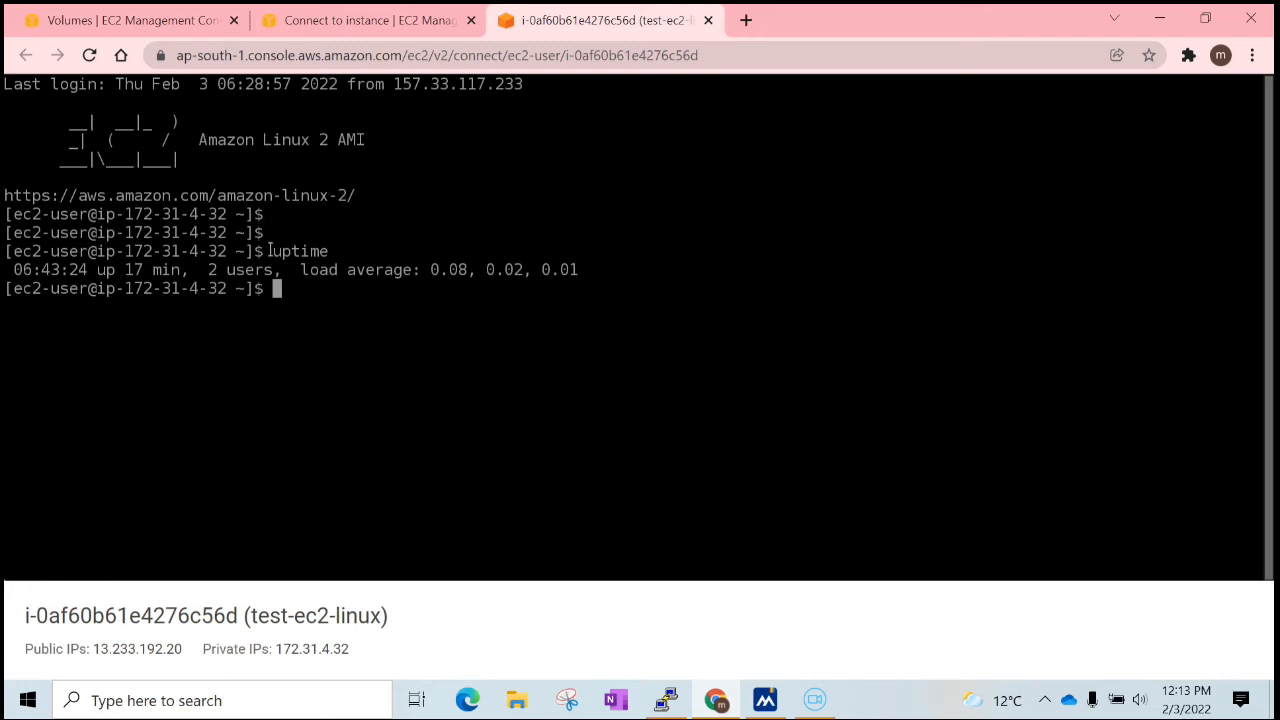
{"action": "left_click_drag", "start_coordinate": [269, 250], "coordinate": [336, 248]}
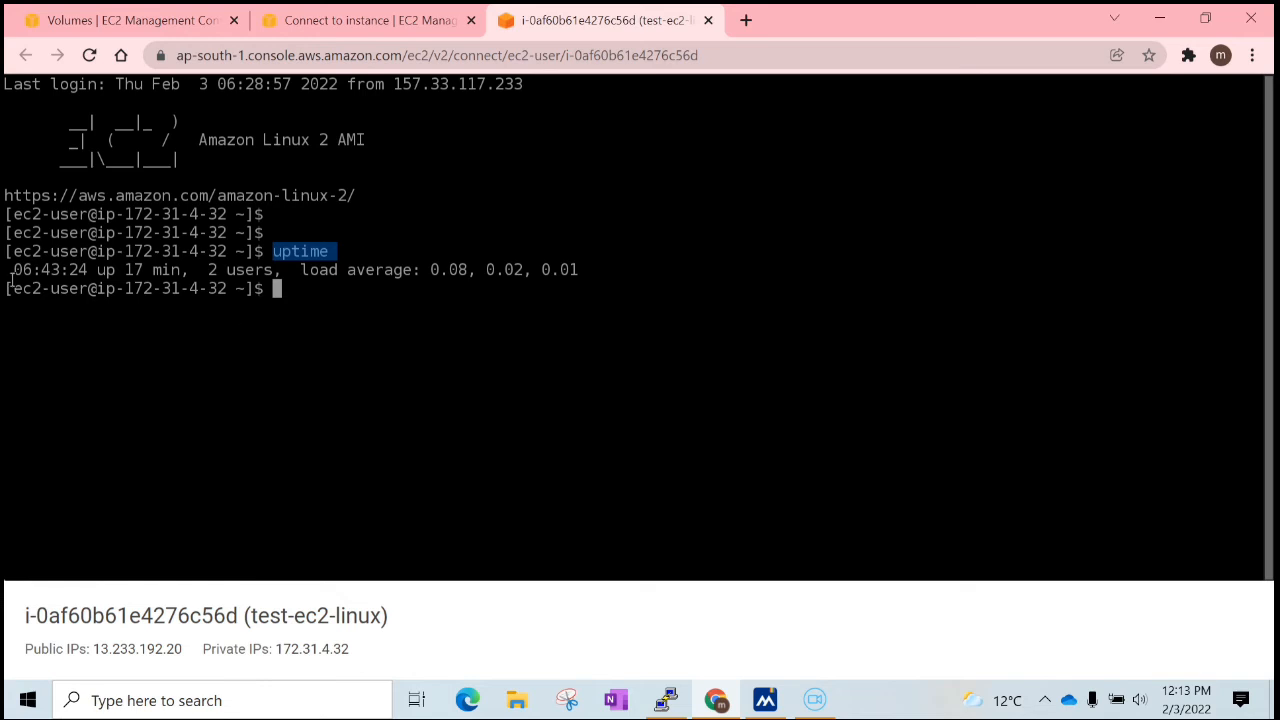
{"action": "left_click_drag", "start_coordinate": [6, 268], "coordinate": [366, 270]}
Leave the terminal session open and return from the Connect to instance page to the instances list
{"action": "left_click", "coordinate": [372, 16]}
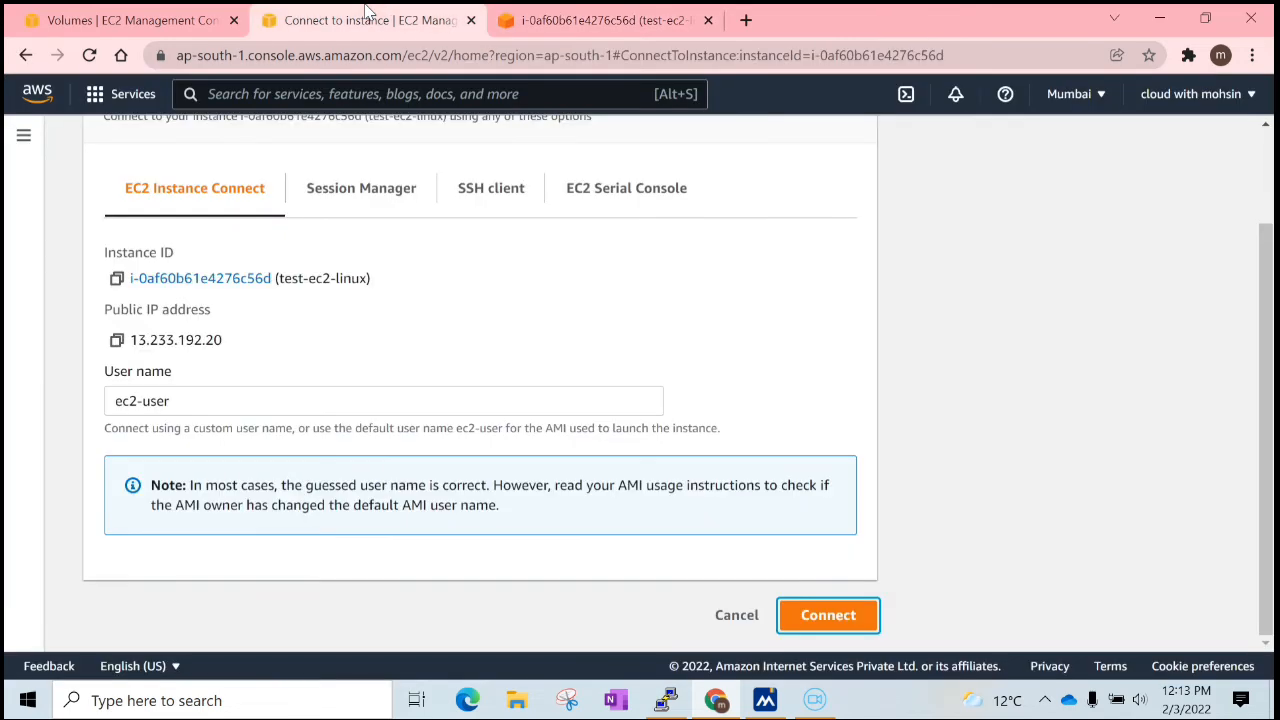
{"action": "left_click", "coordinate": [660, 12]}
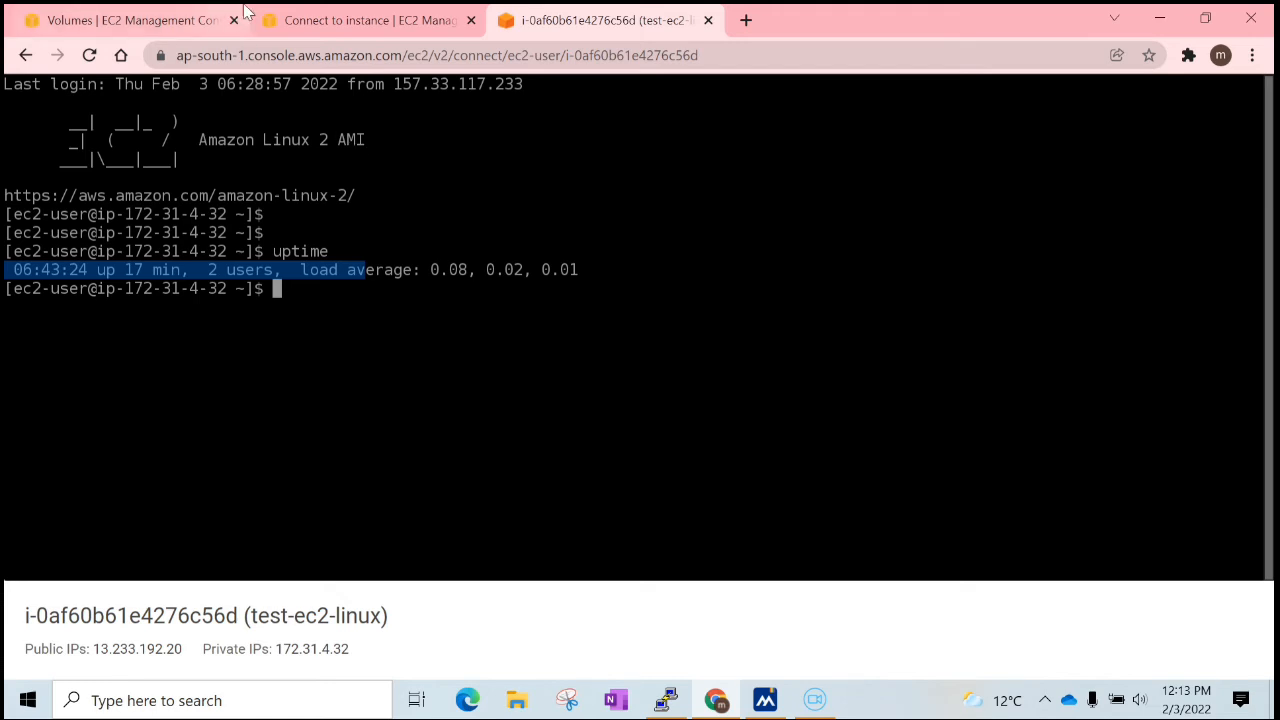
{"action": "left_click", "coordinate": [423, 12]}
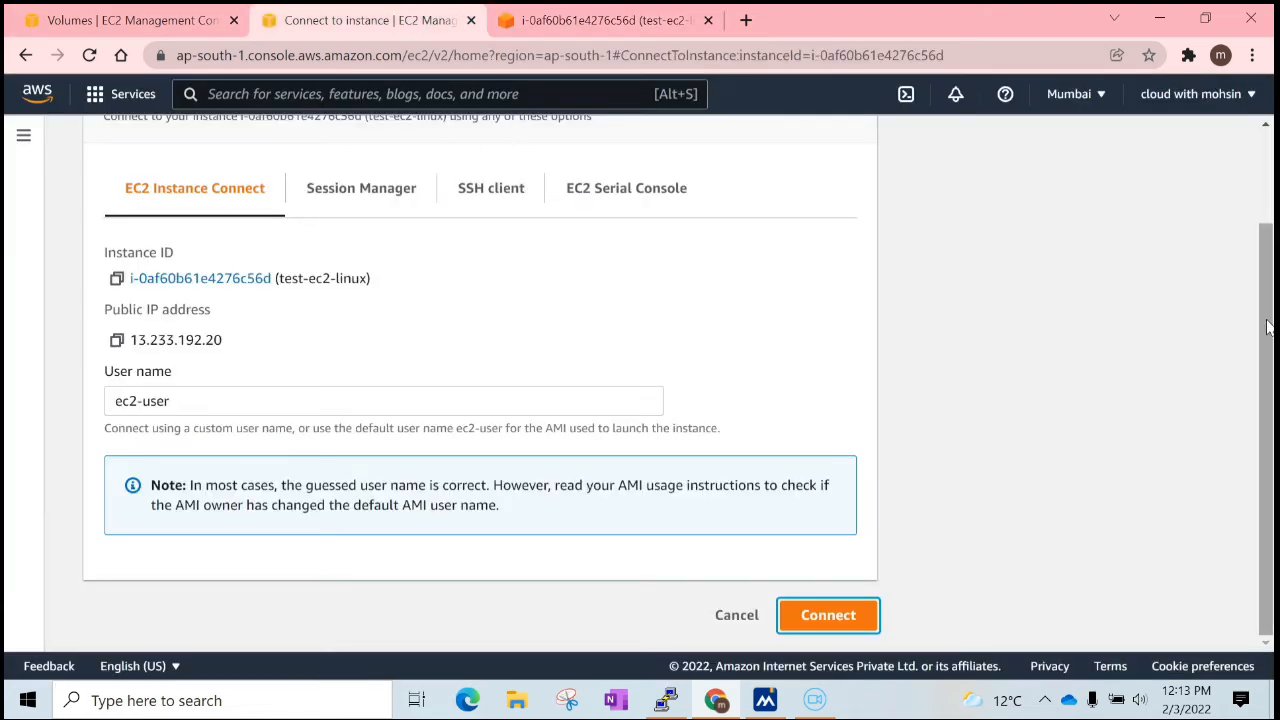
{"action": "scroll", "coordinate": [1109, 346], "scroll_direction": "up", "scroll_amount": 2}
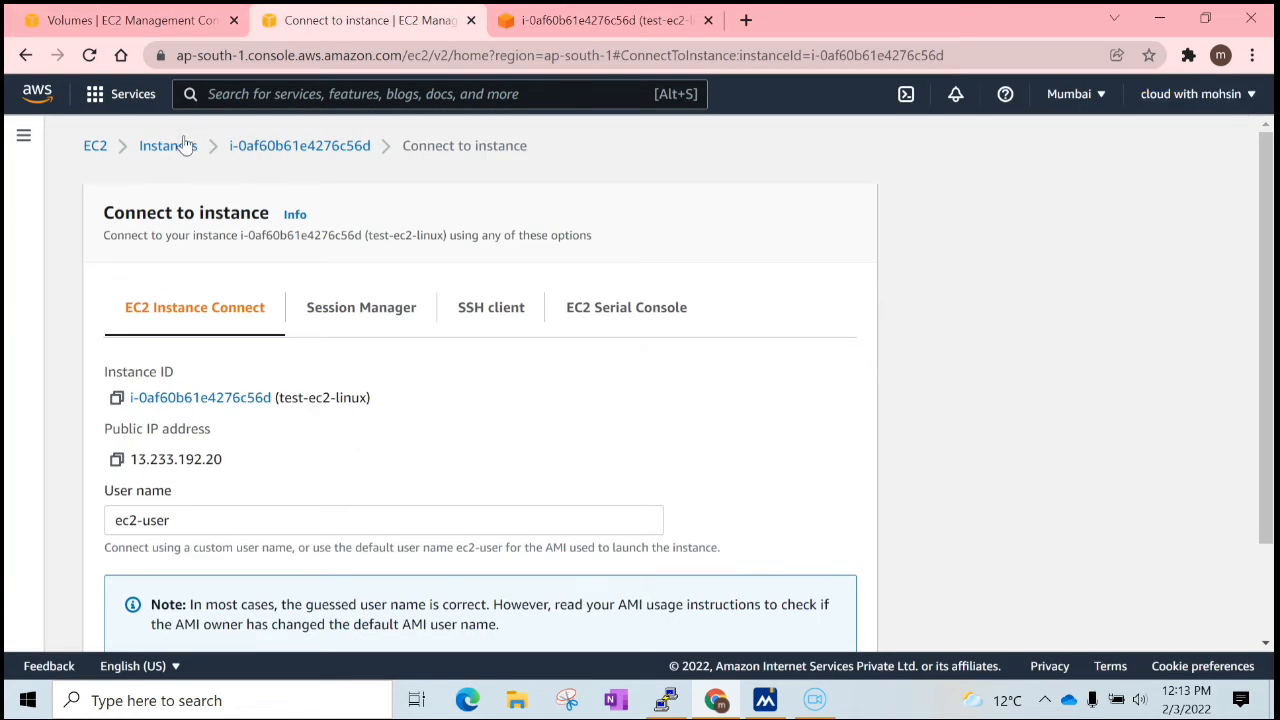
{"action": "left_click", "coordinate": [181, 152]}
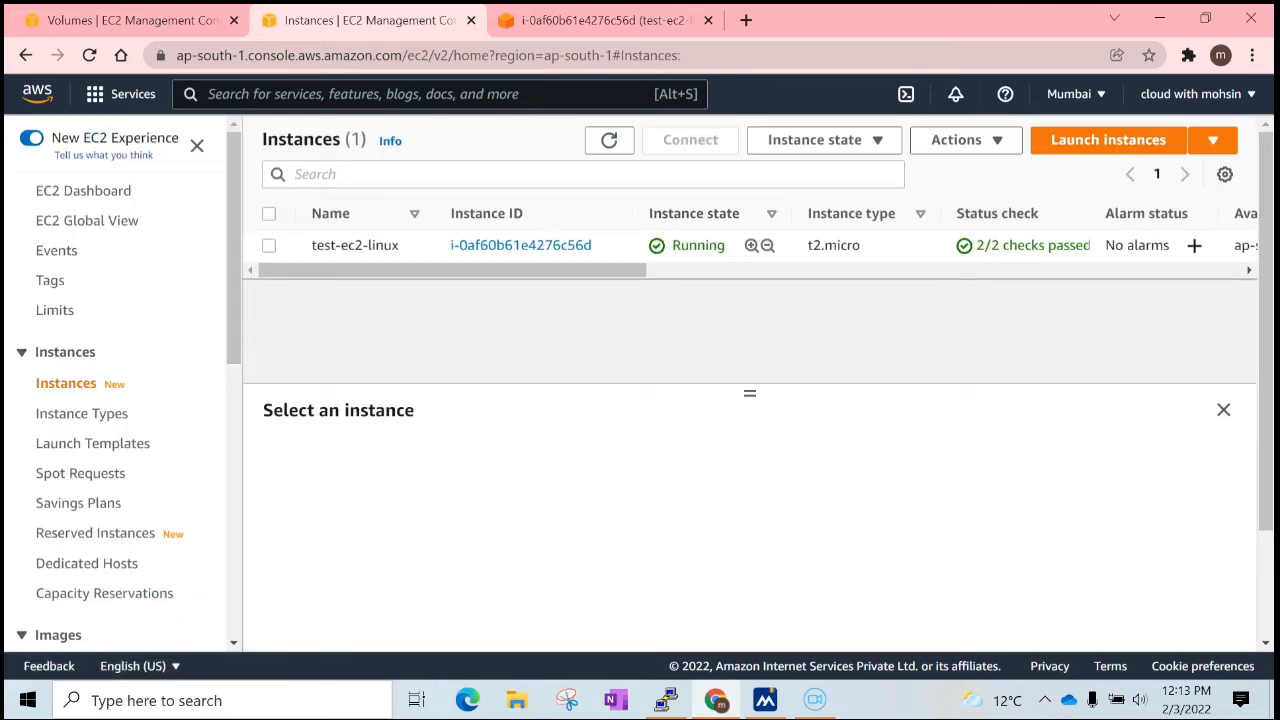
Check the test-ec2-linux instance's state and compare it with the uptime output in the open terminal session
{"action": "left_click_drag", "start_coordinate": [668, 247], "coordinate": [731, 248]}
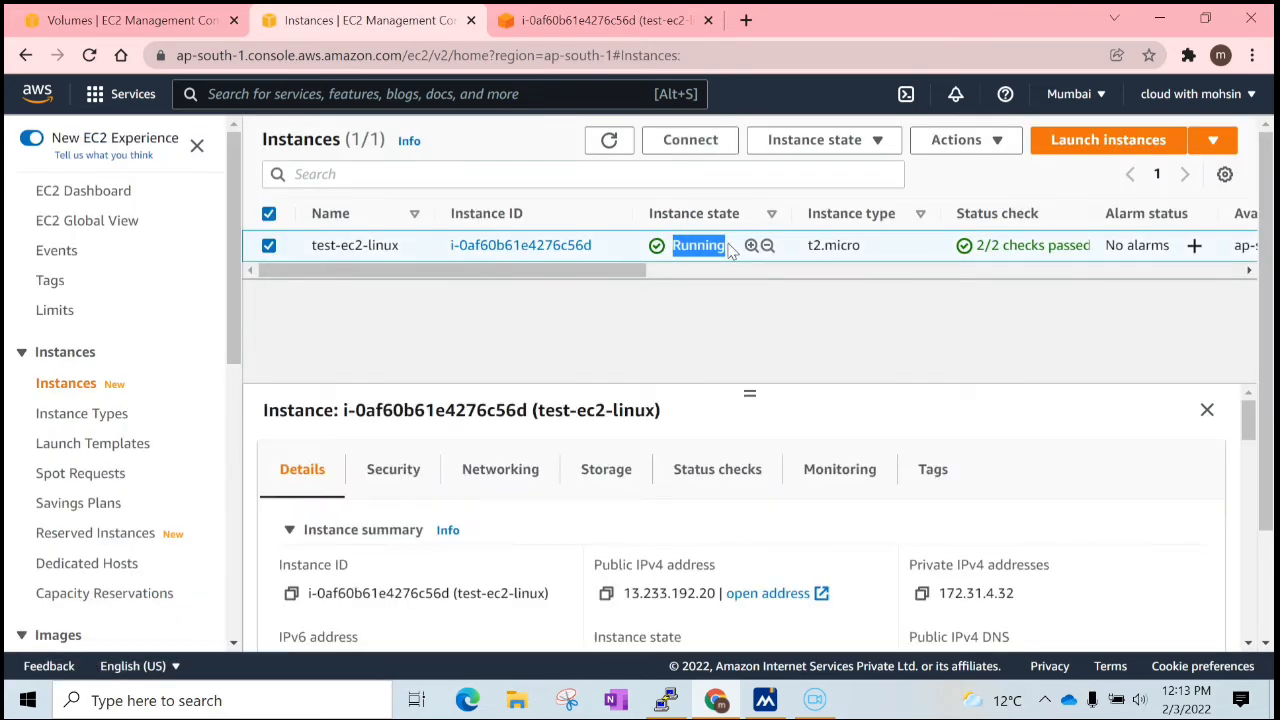
{"action": "left_click_drag", "start_coordinate": [517, 281], "coordinate": [375, 282]}
{"action": "left_click", "coordinate": [575, 12]}
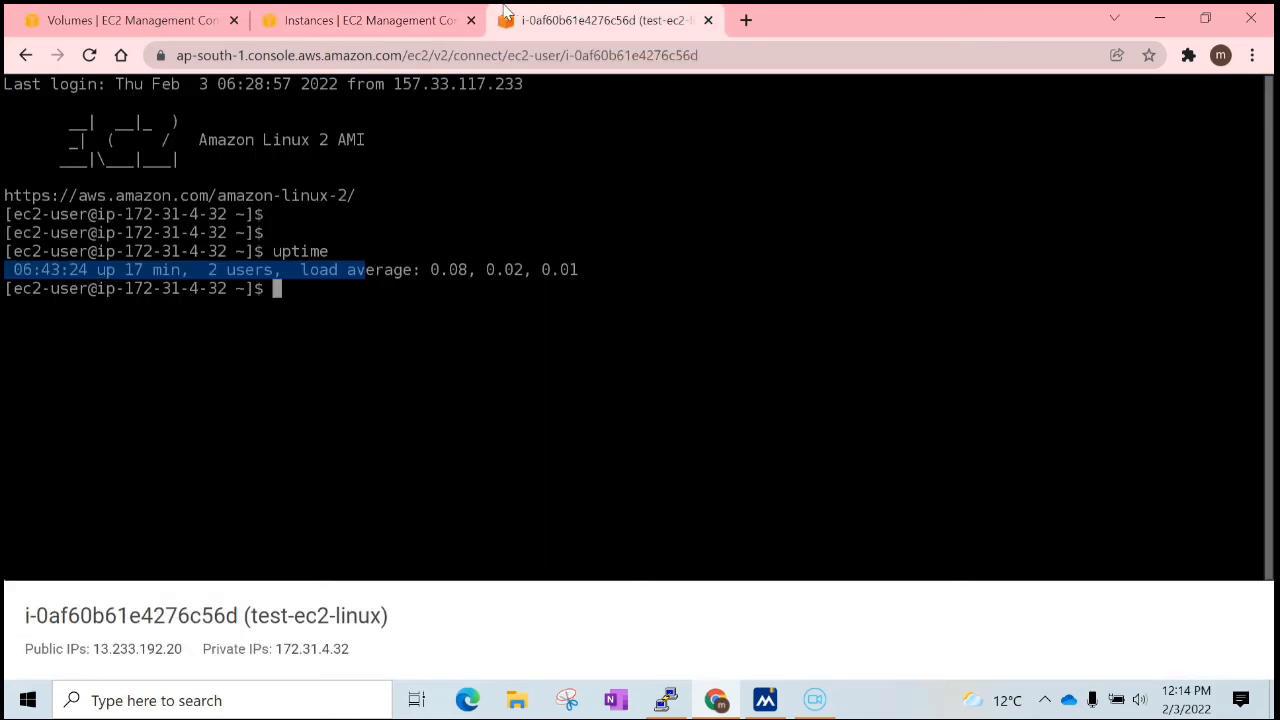
{"action": "left_click", "coordinate": [390, 12]}
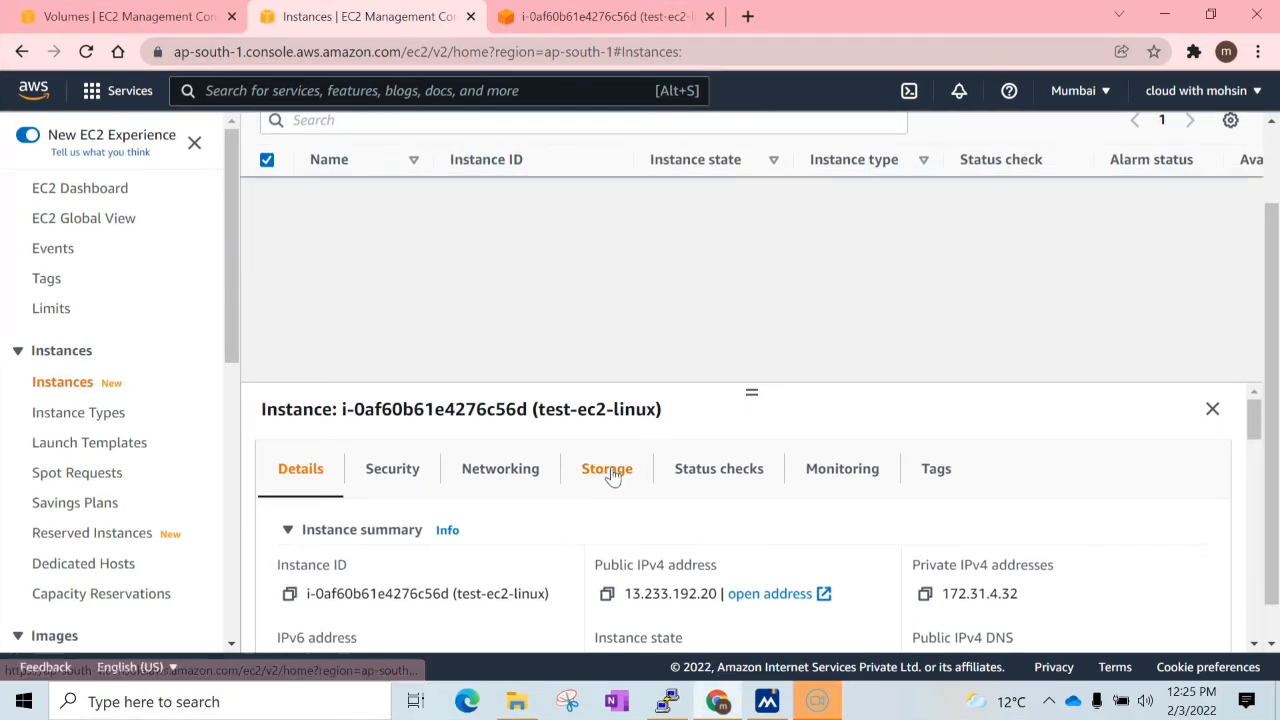
Open the root volume from the test-ec2-linux instance's storage details and check its volume type and size
{"action": "left_click_drag", "start_coordinate": [1272, 248], "coordinate": [1265, 199]}
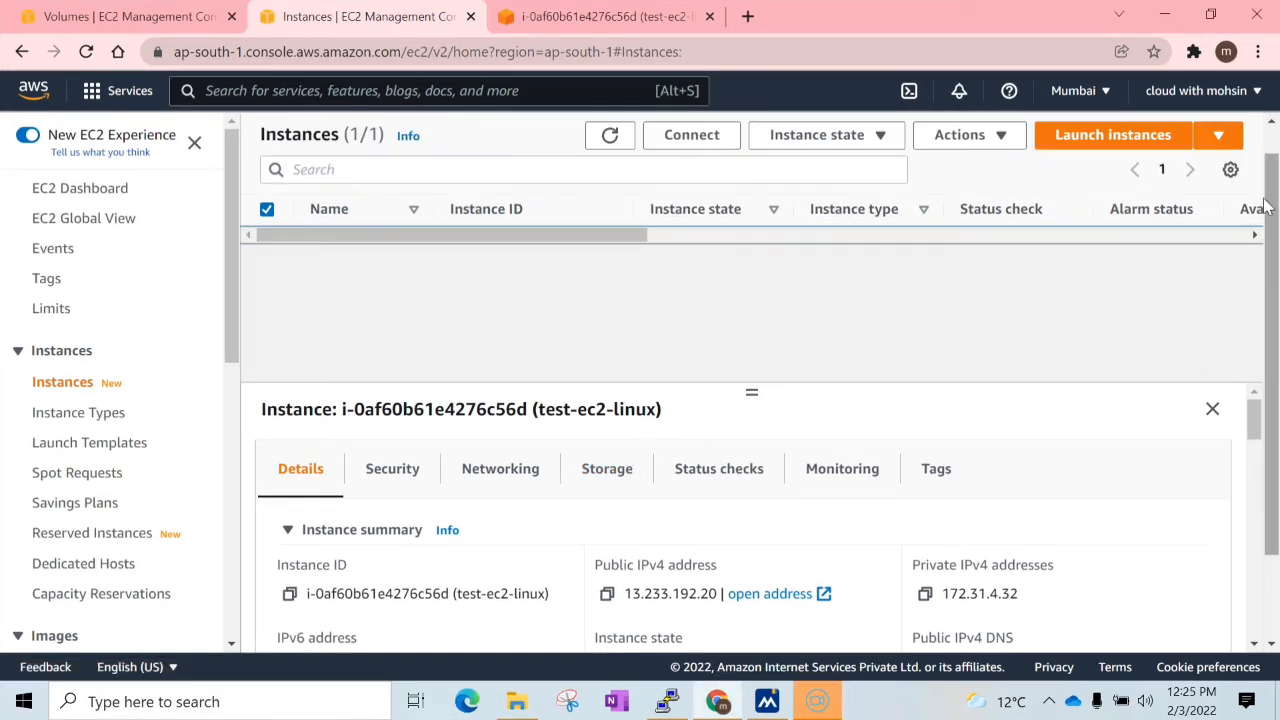
{"action": "left_click", "coordinate": [603, 468]}
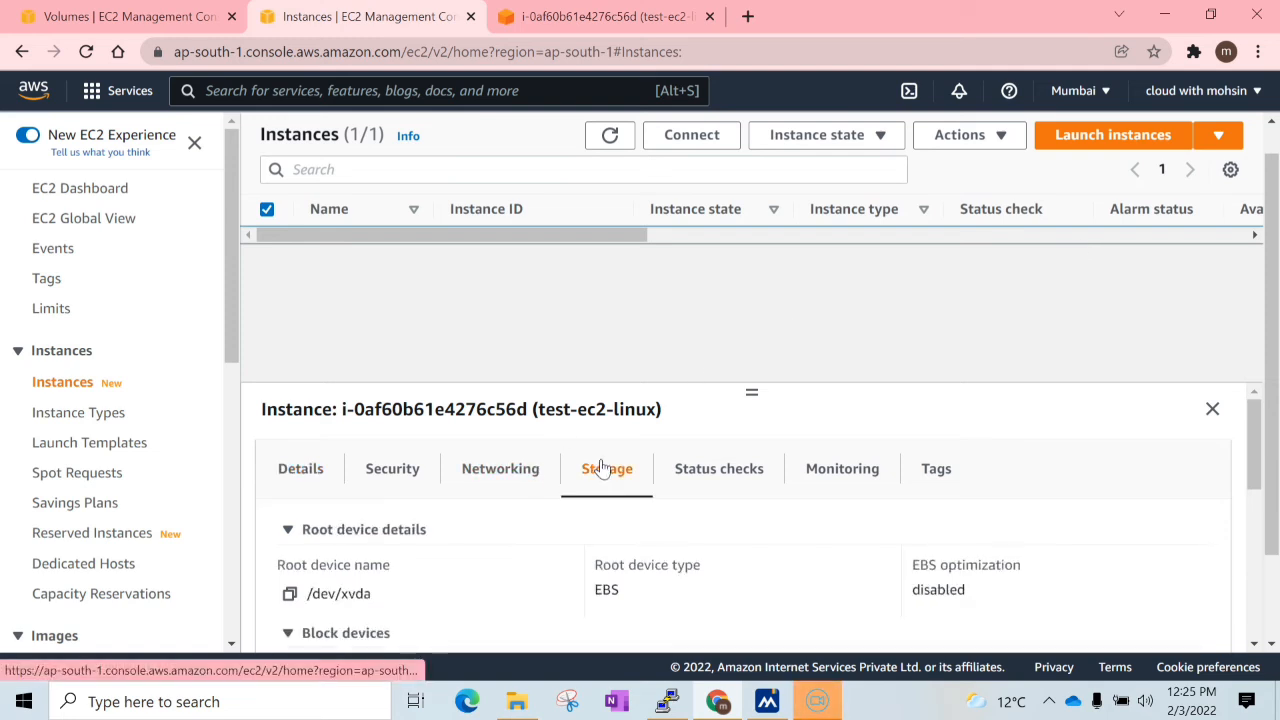
{"action": "left_click_drag", "start_coordinate": [1256, 445], "coordinate": [1268, 530]}
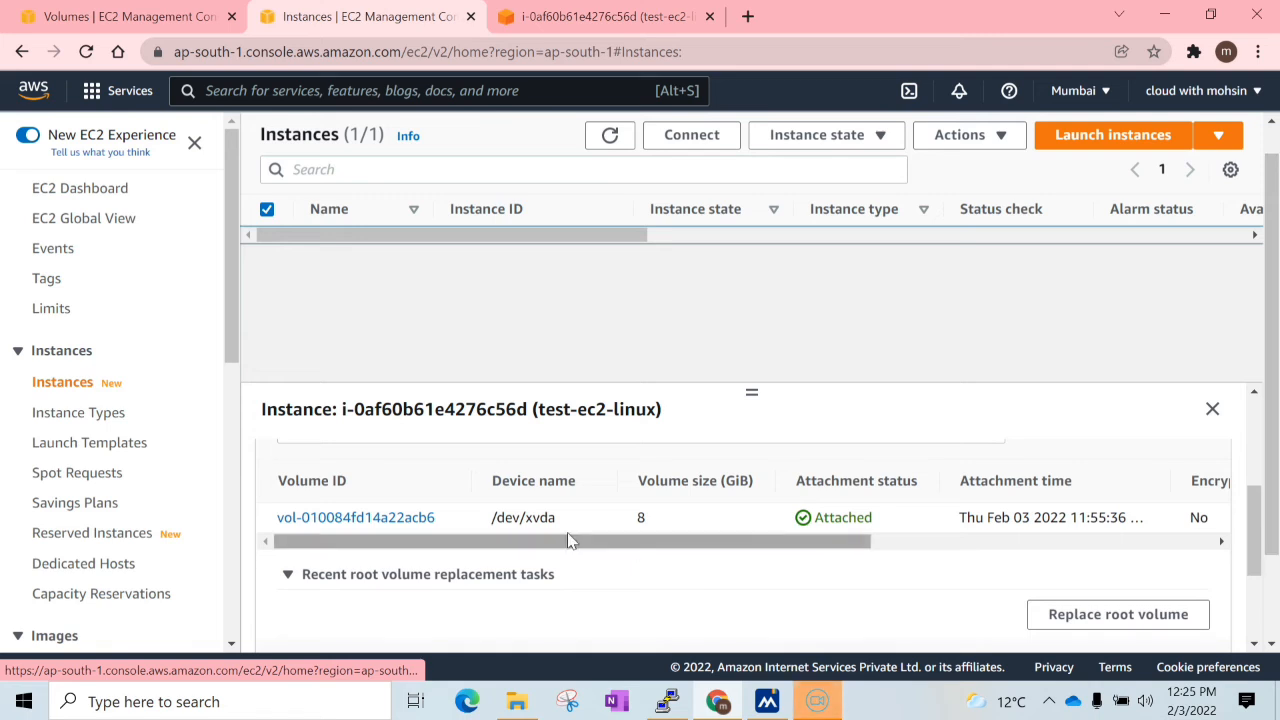
{"action": "left_click", "coordinate": [410, 525]}
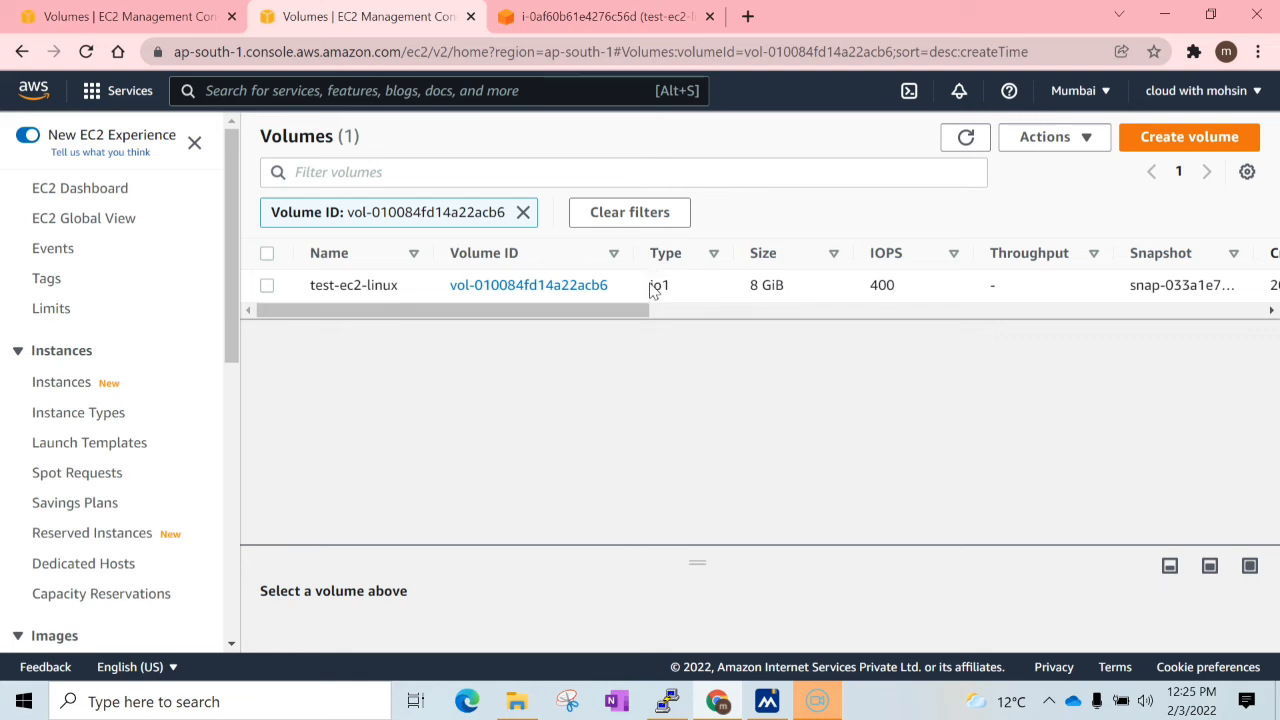
{"action": "left_click_drag", "start_coordinate": [650, 285], "coordinate": [675, 290]}
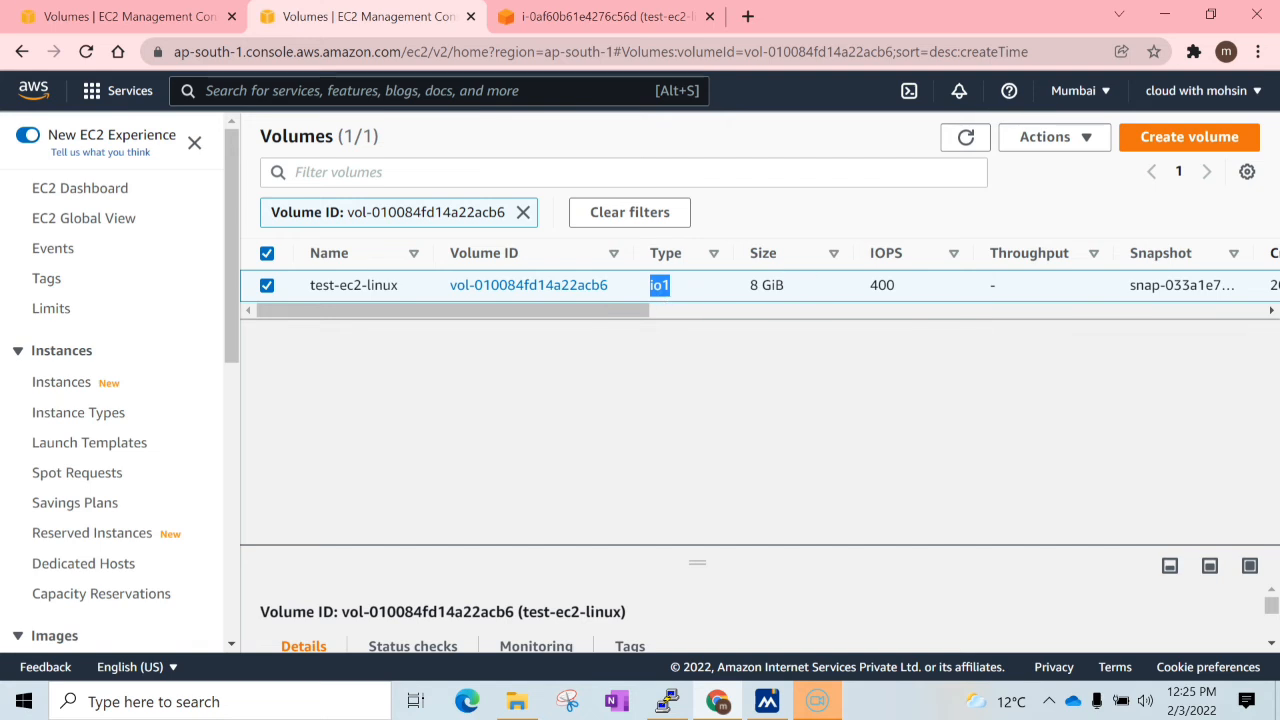
{"action": "left_click_drag", "start_coordinate": [750, 287], "coordinate": [784, 287]}
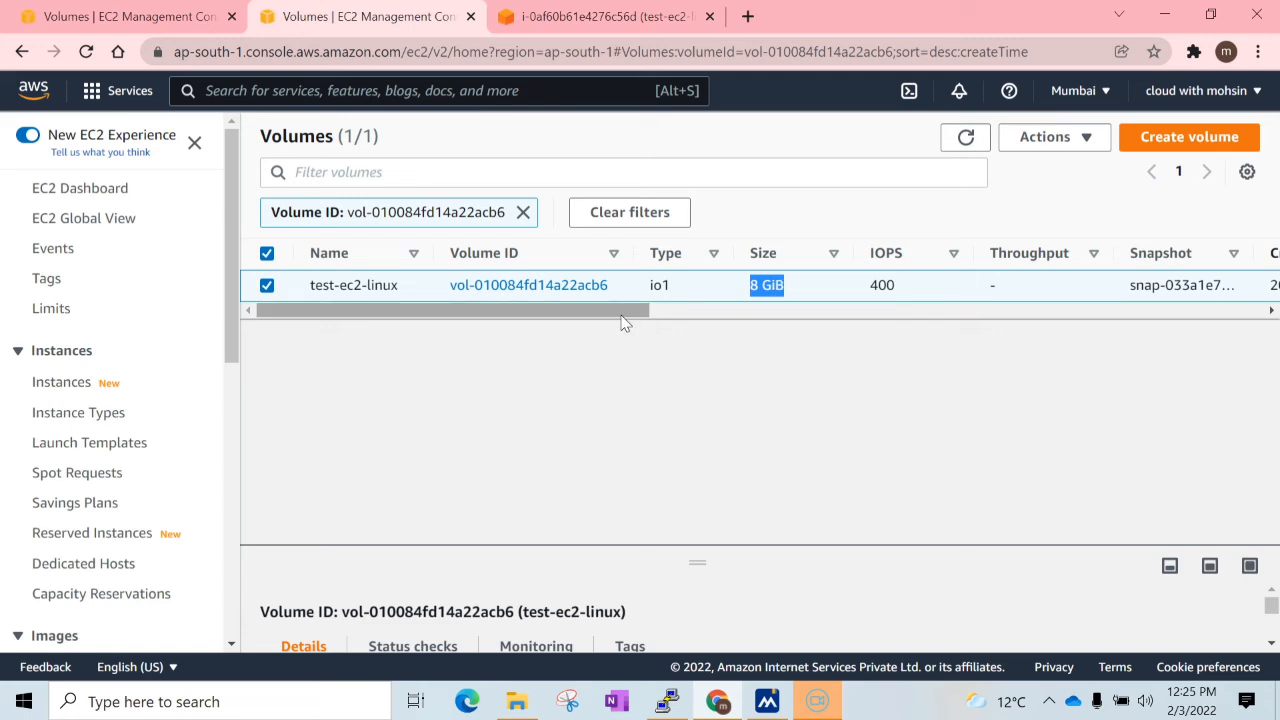
{"action": "left_click", "coordinate": [633, 388]}
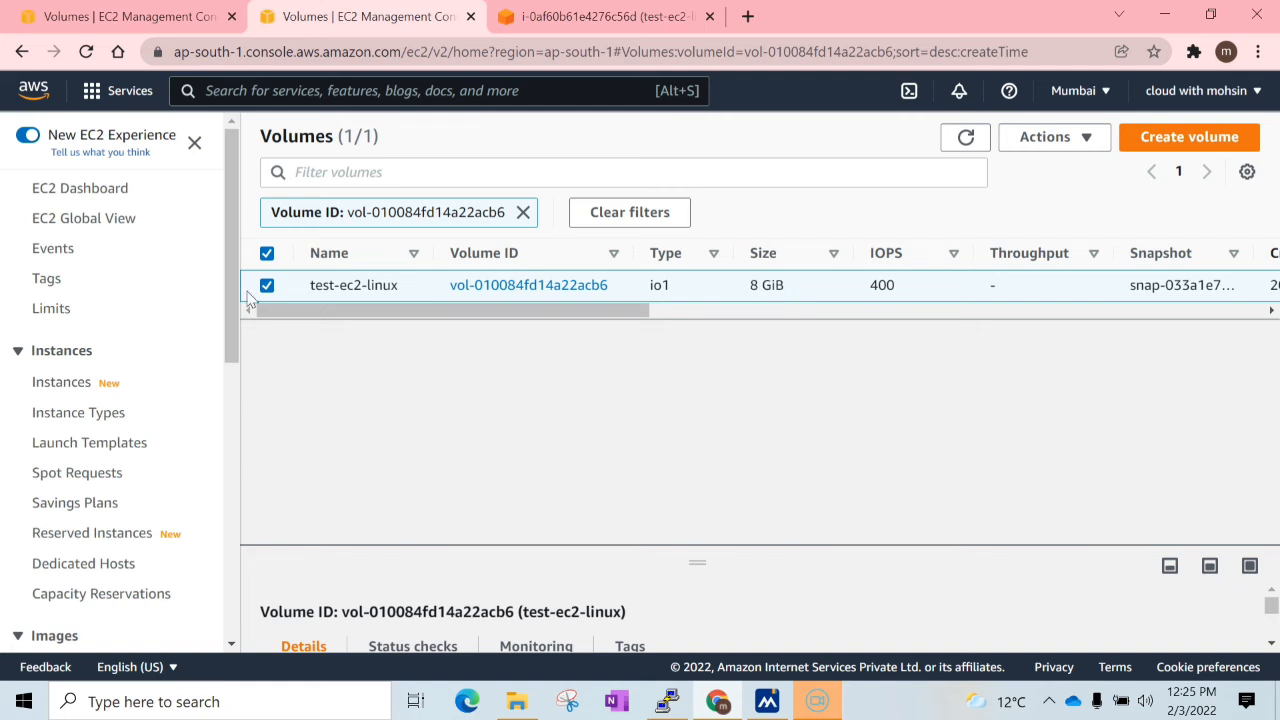
Delete the EBS snapshot described as my-snapshot and refresh the snapshots list
{"action": "left_click_drag", "start_coordinate": [234, 279], "coordinate": [240, 500]}
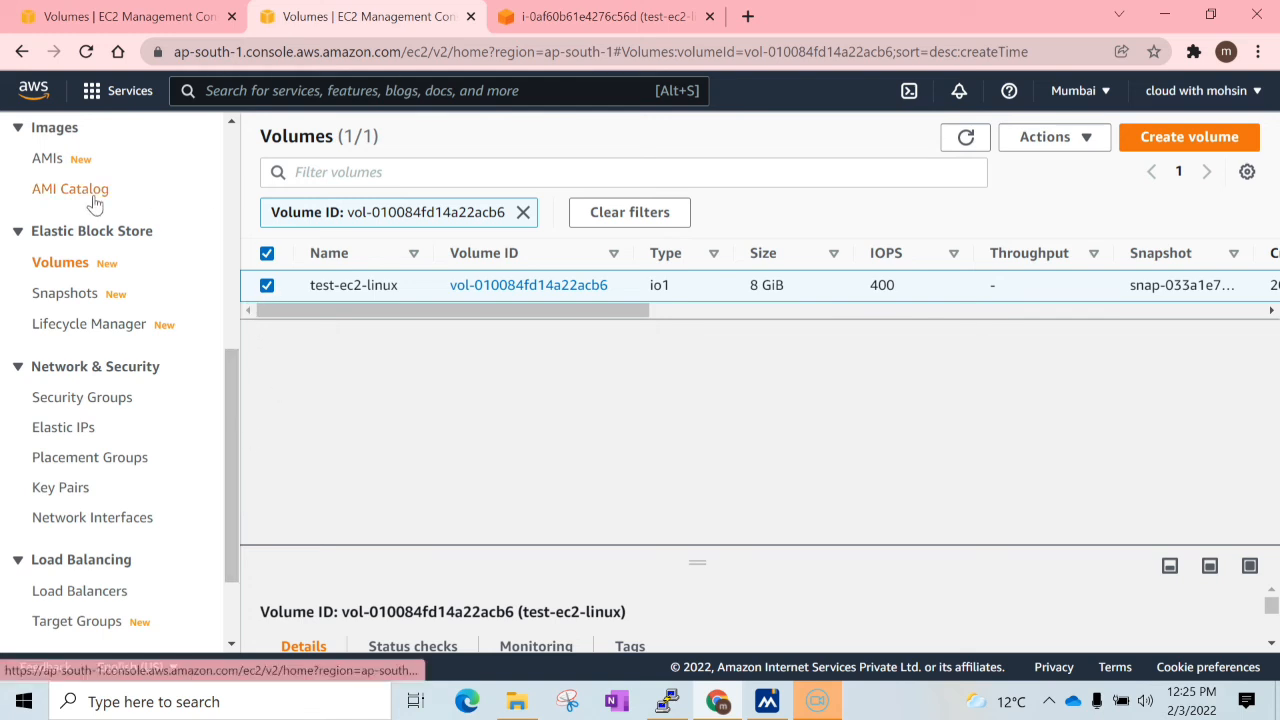
{"action": "left_click", "coordinate": [63, 300]}
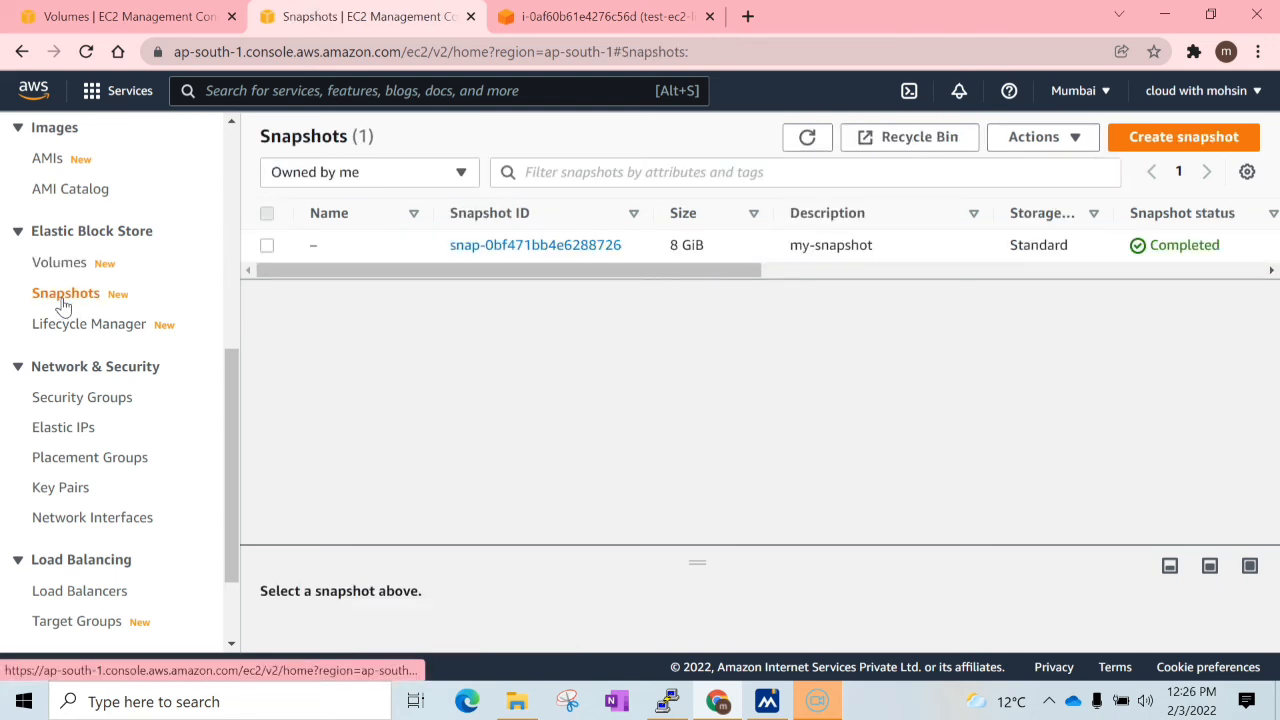
{"action": "left_click", "coordinate": [266, 247]}
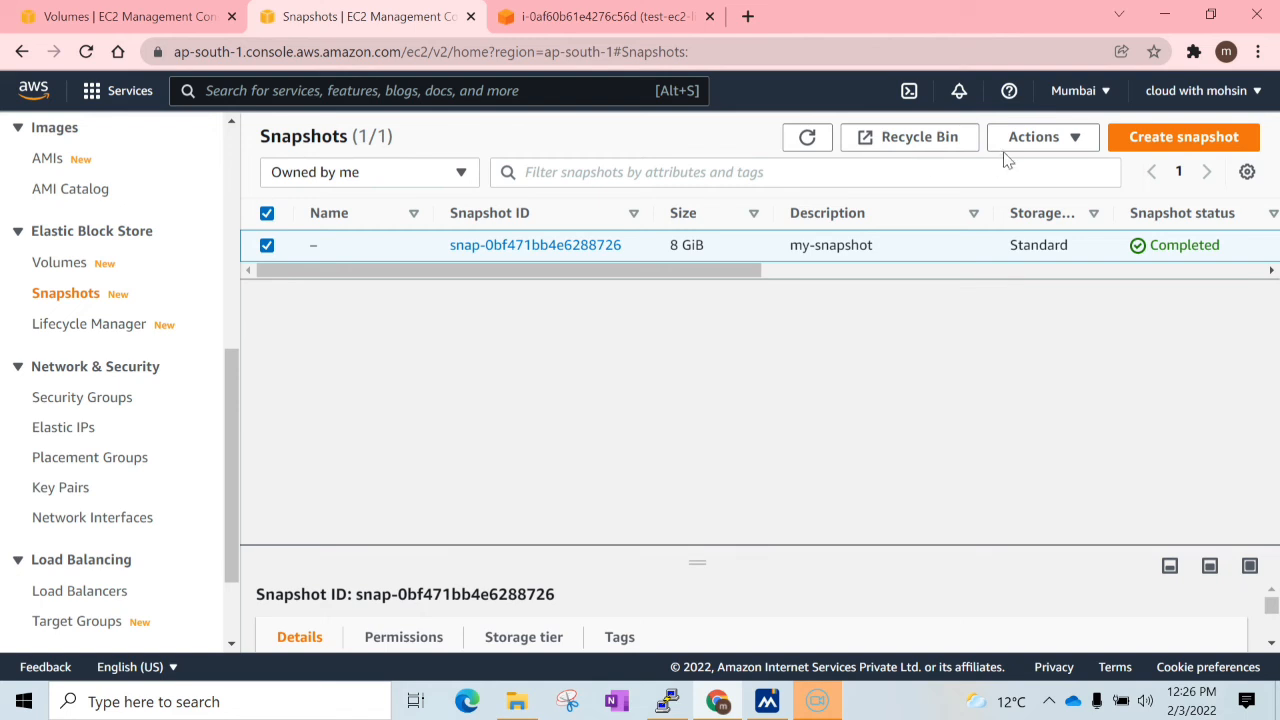
{"action": "left_click", "coordinate": [1028, 140]}
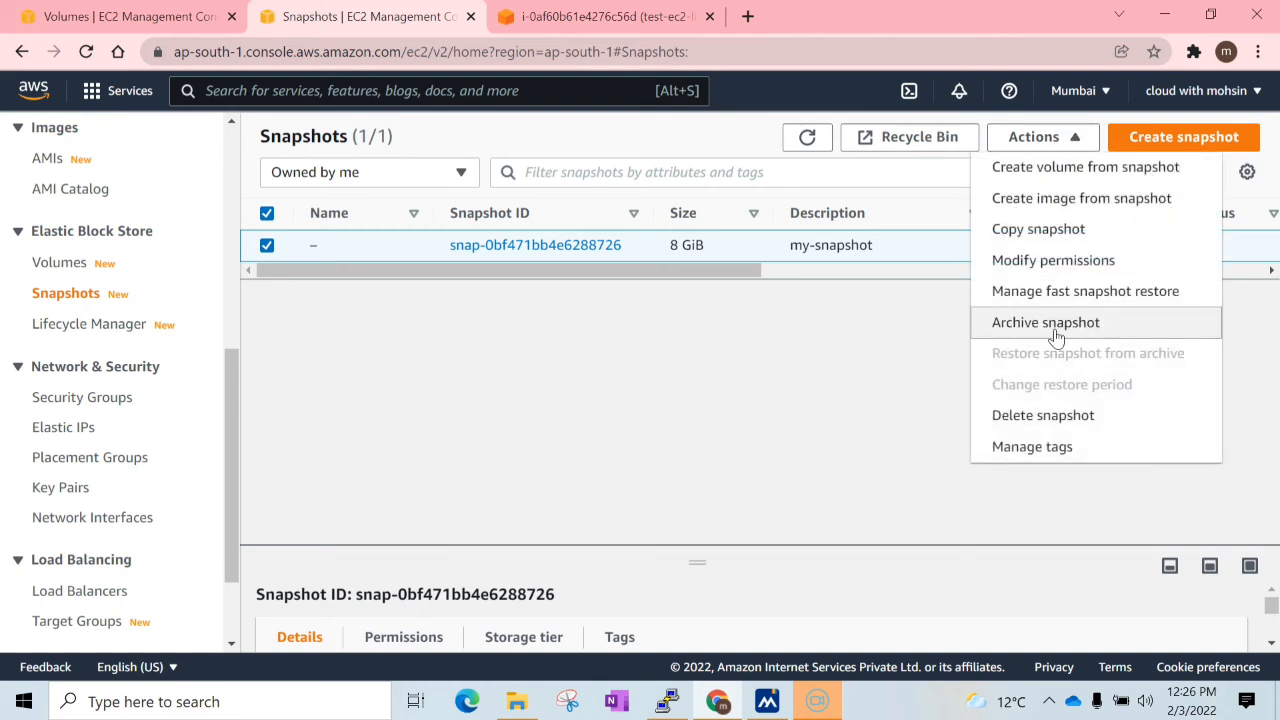
{"action": "left_click", "coordinate": [1046, 418]}
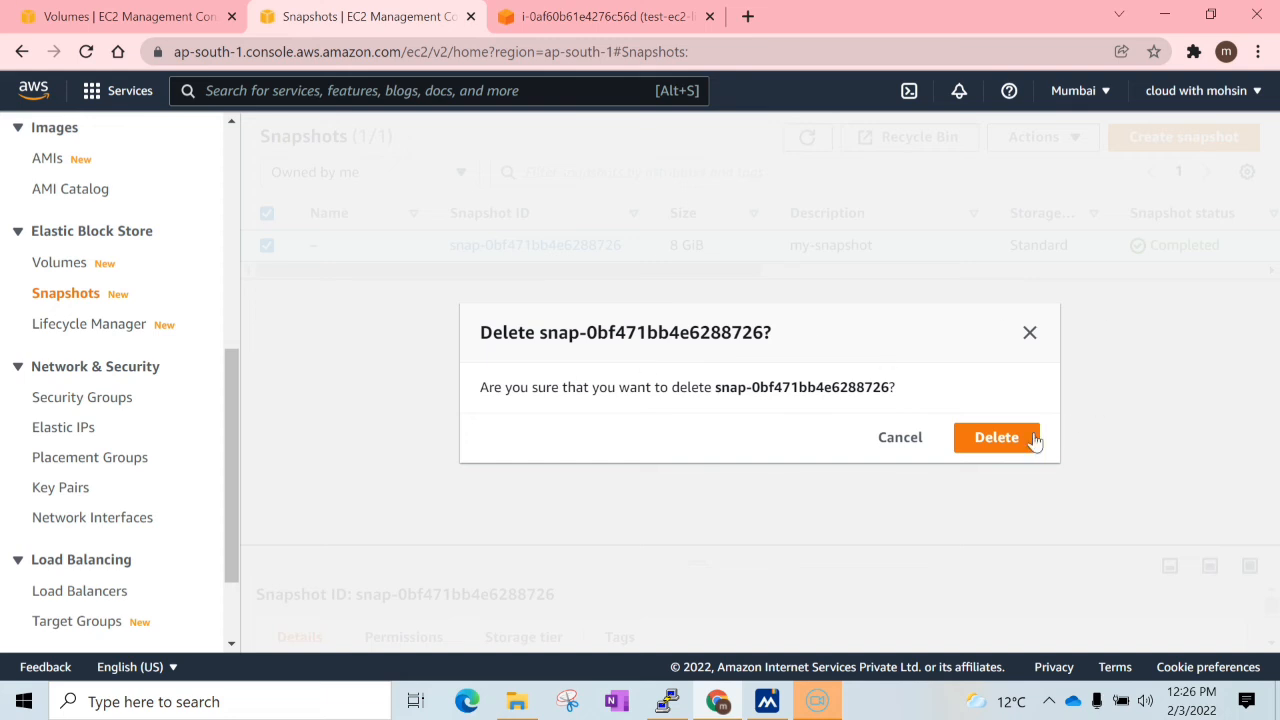
{"action": "left_click", "coordinate": [1000, 450]}
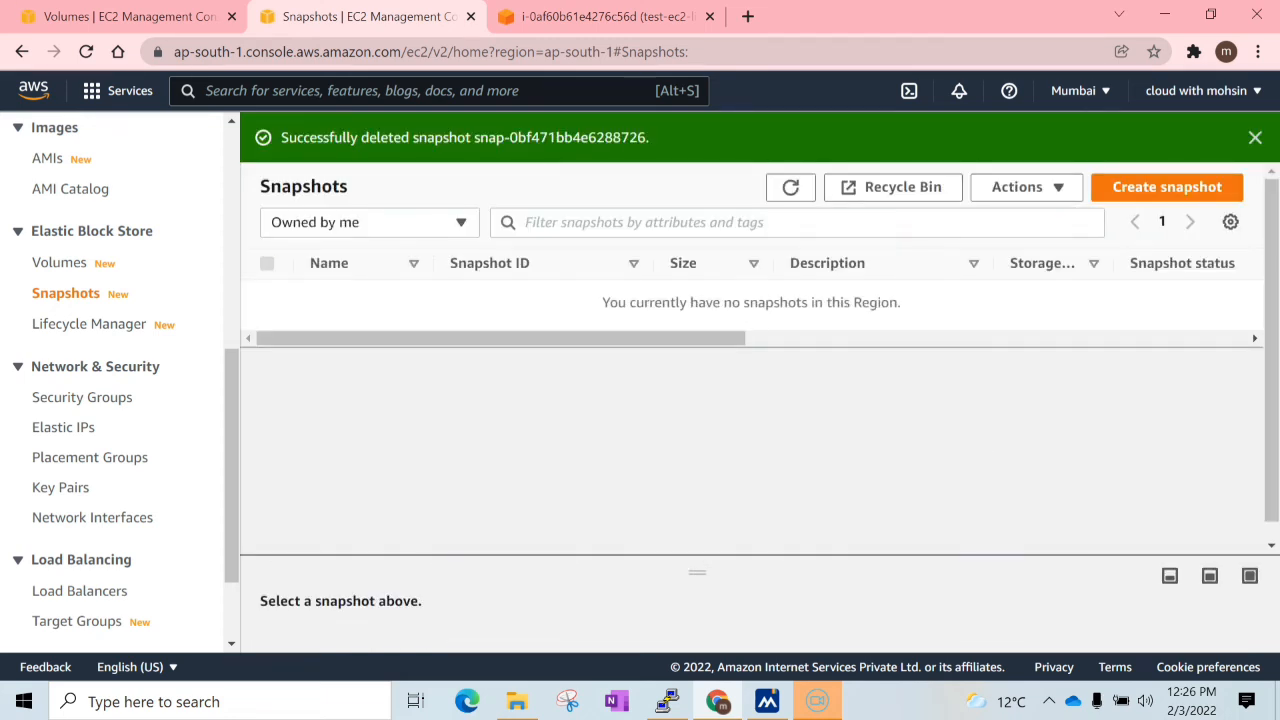
{"action": "left_click", "coordinate": [791, 188]}
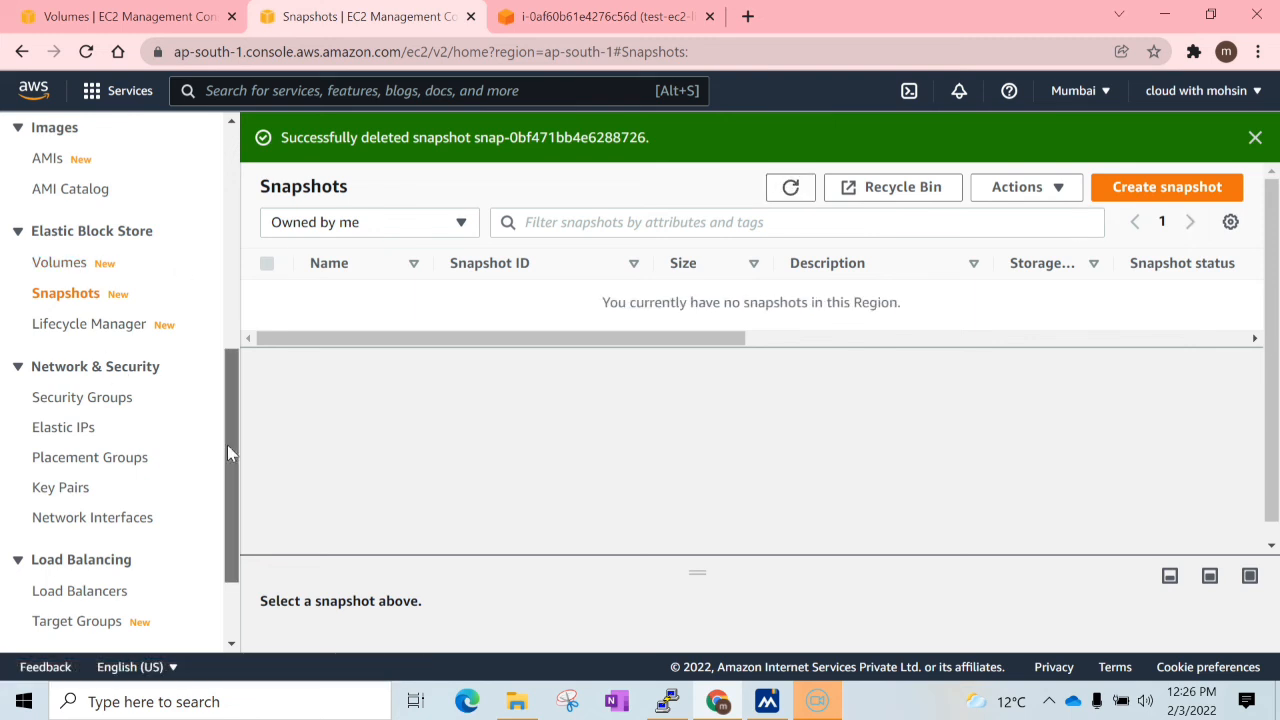
Go to the EC2 Dashboard and open the list of running instances
{"action": "left_click_drag", "start_coordinate": [227, 445], "coordinate": [226, 110]}
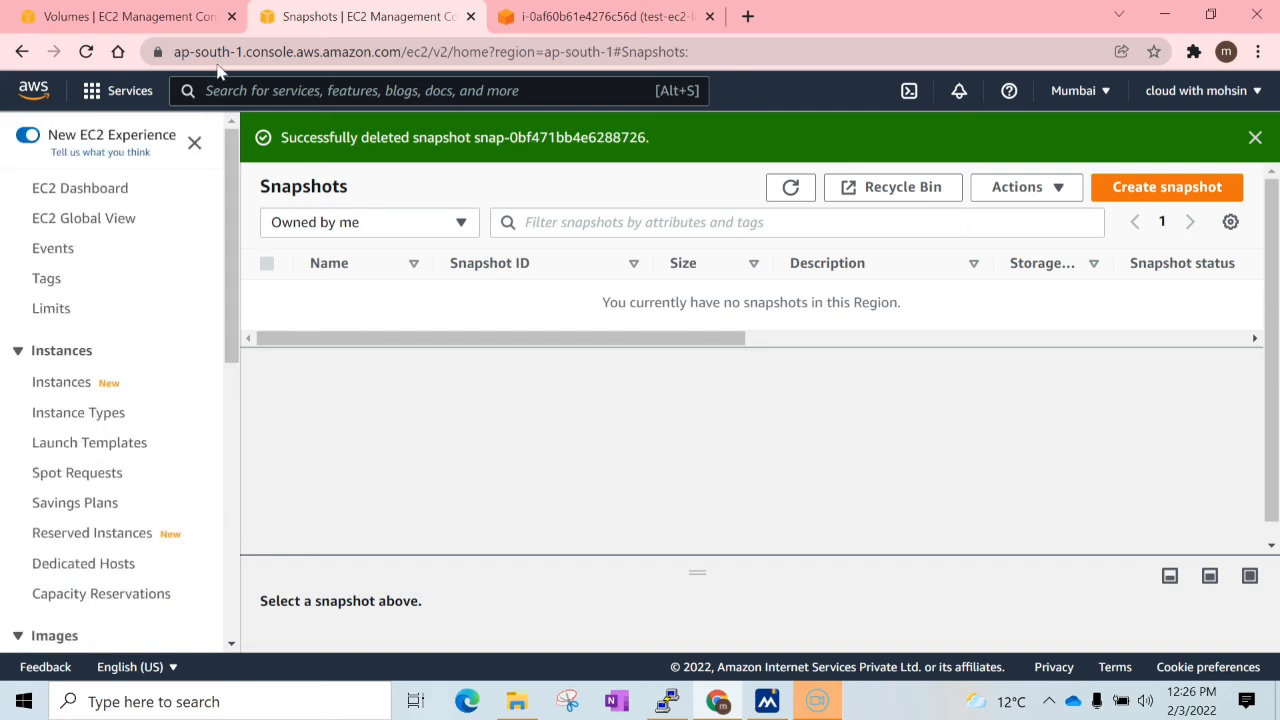
{"action": "left_click", "coordinate": [78, 190]}
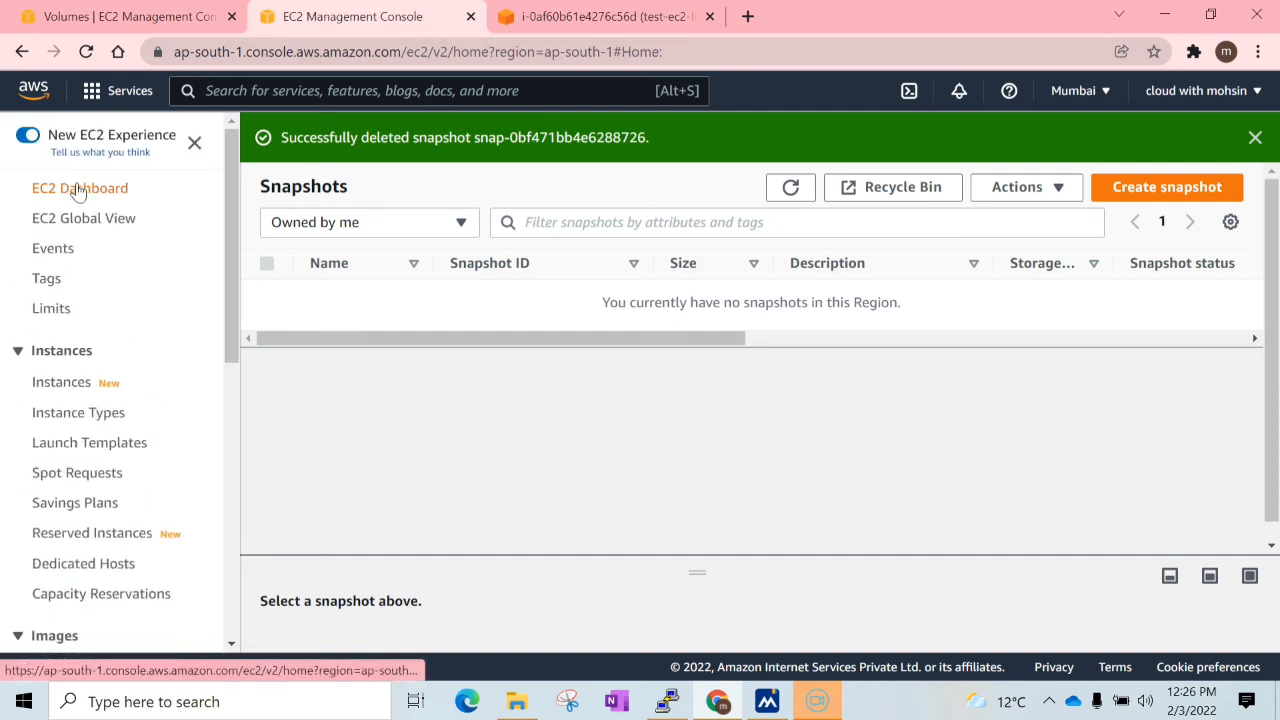
{"action": "left_click", "coordinate": [364, 270]}
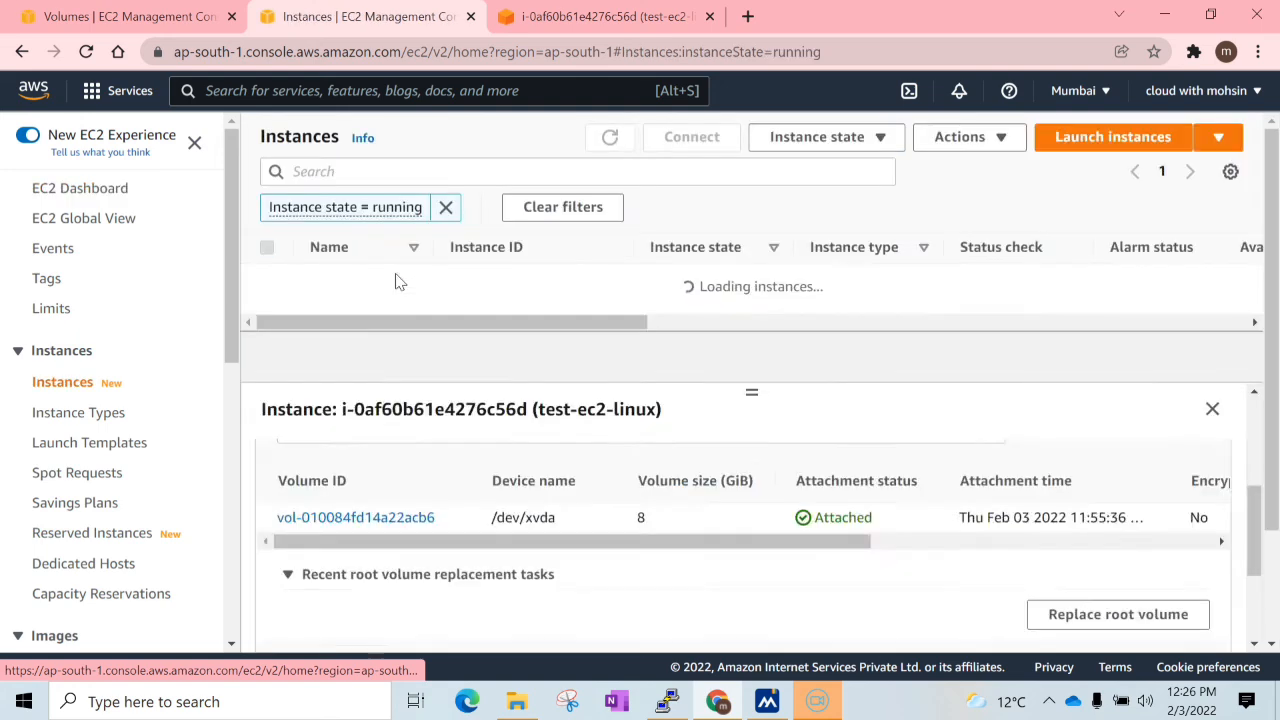
{"action": "left_click_drag", "start_coordinate": [566, 306], "coordinate": [337, 375]}
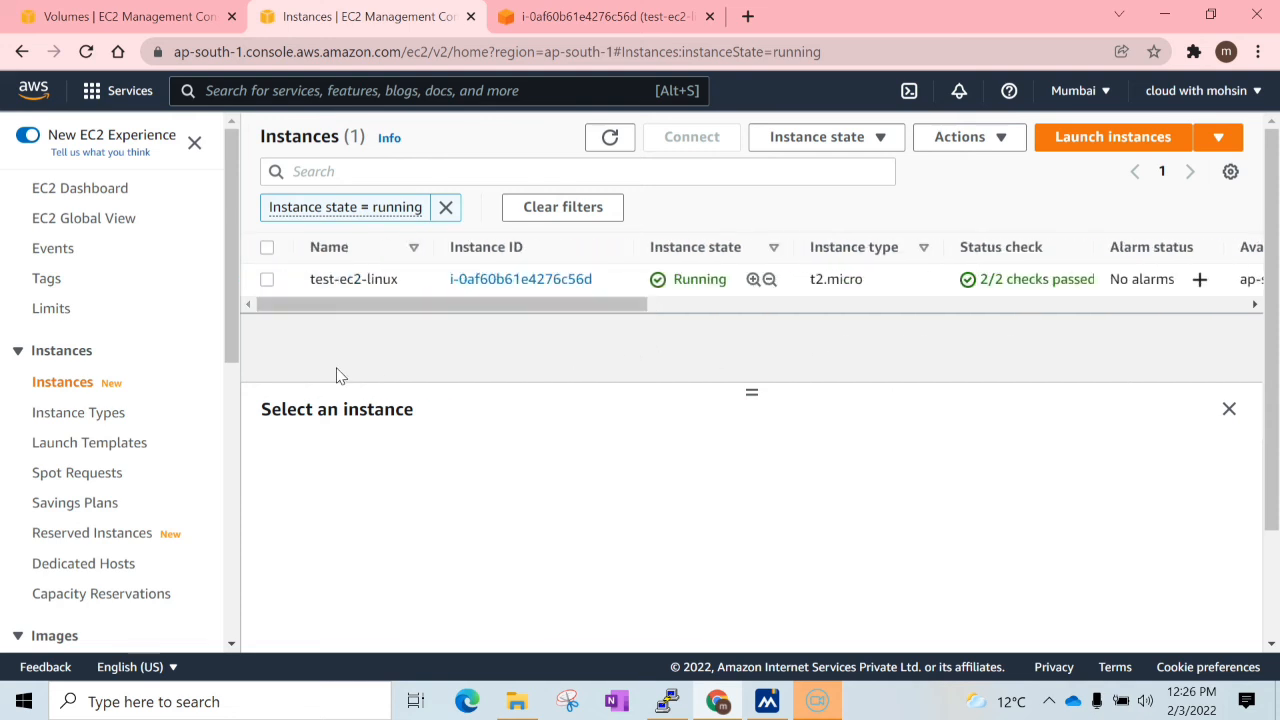
Terminate the test-ec2-linux instance, dismiss the termination notice and refresh the instances list
{"action": "left_click", "coordinate": [266, 280]}
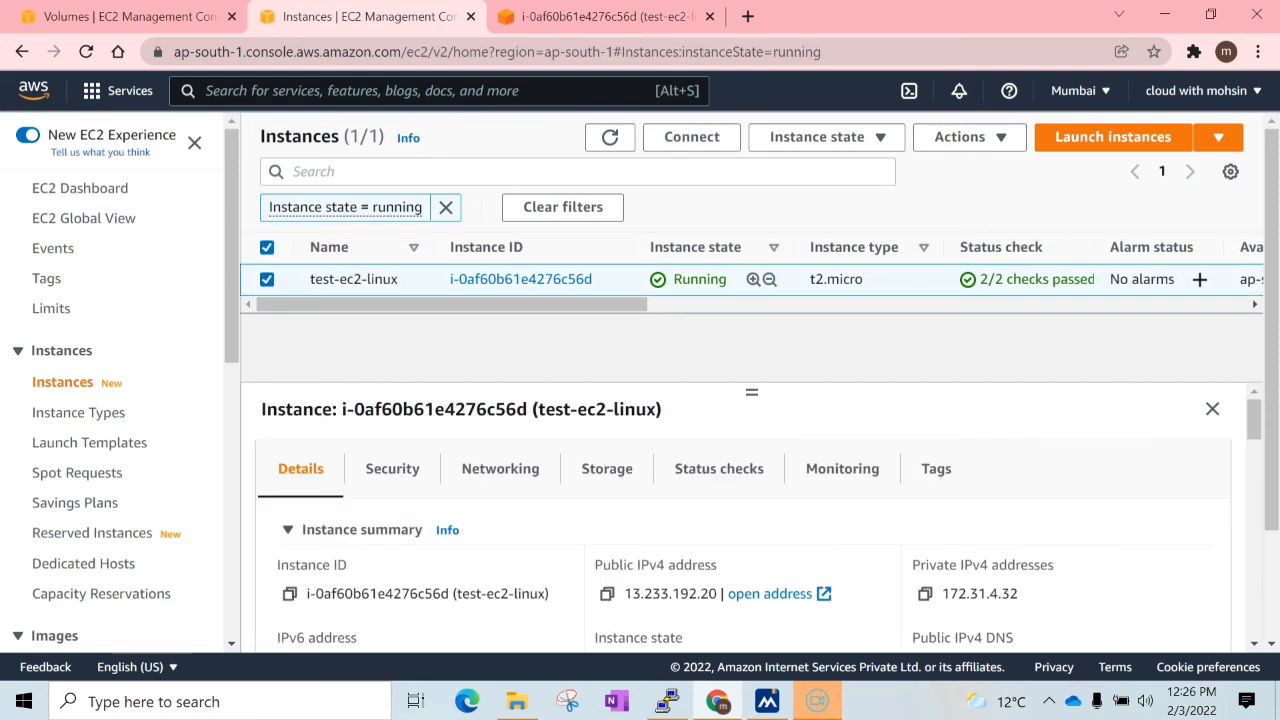
{"action": "left_click", "coordinate": [984, 143]}
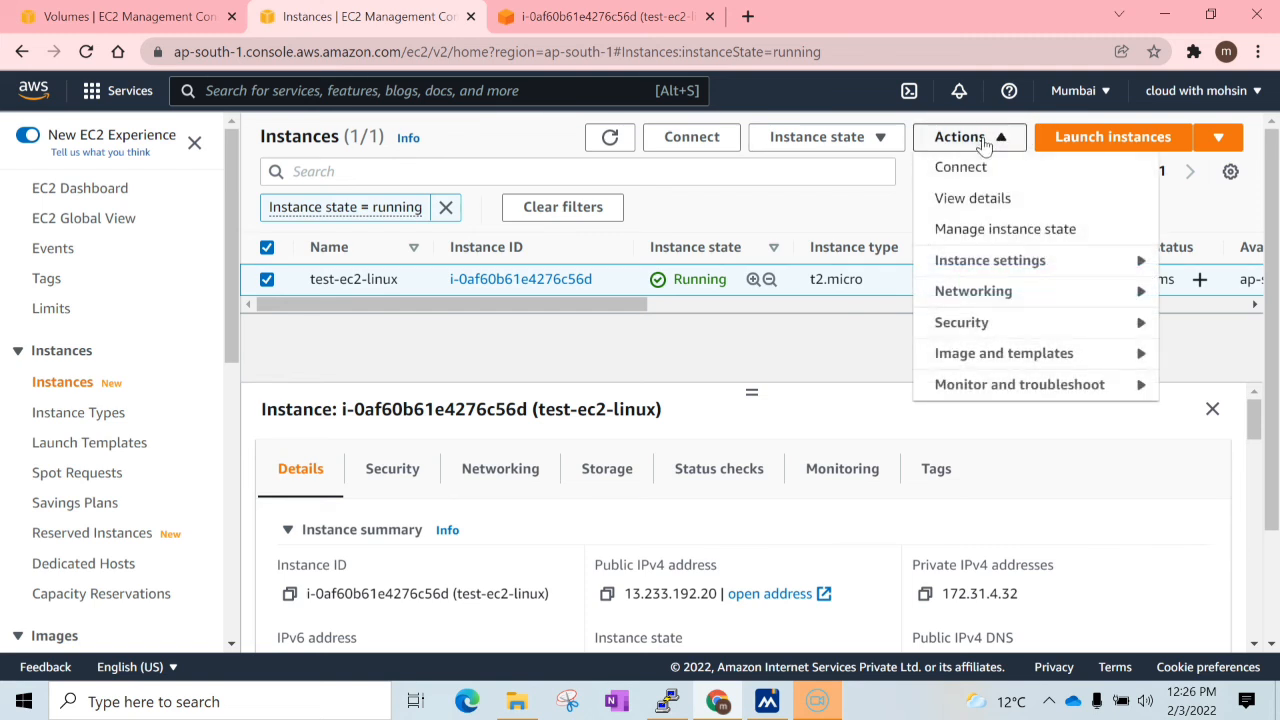
{"action": "left_click", "coordinate": [832, 143]}
{"action": "left_click", "coordinate": [849, 292]}
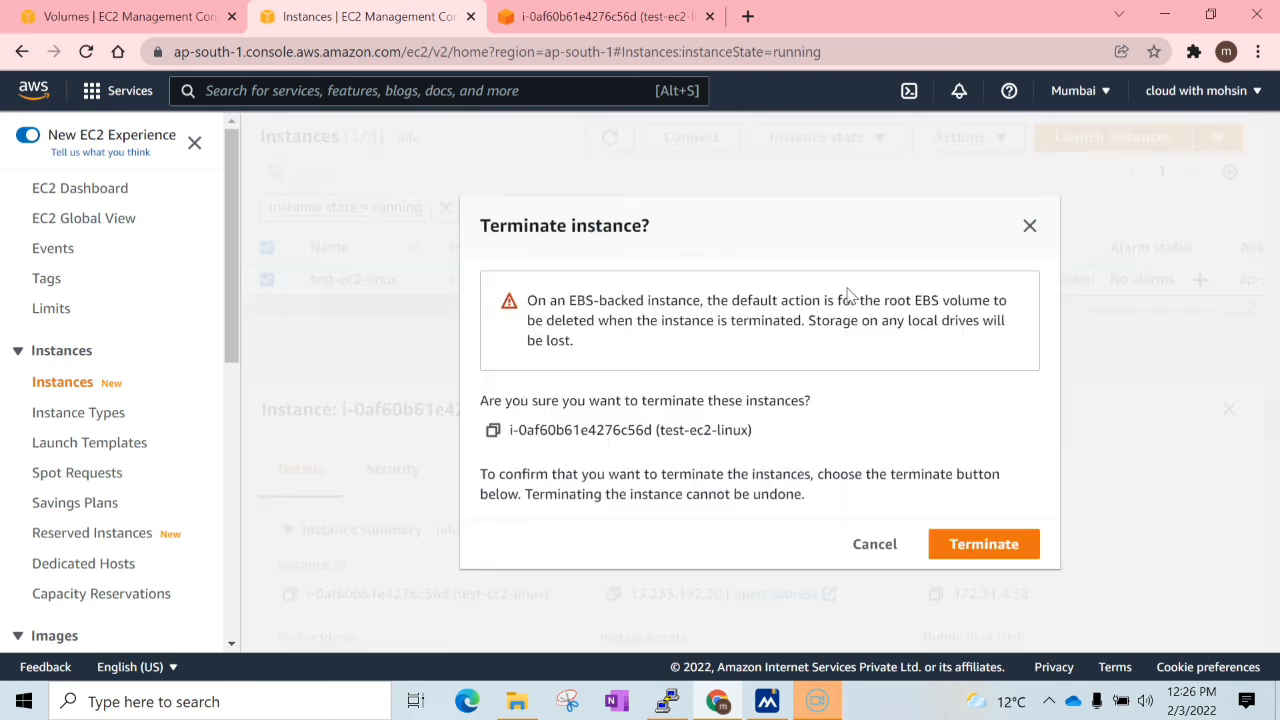
{"action": "left_click", "coordinate": [978, 548]}
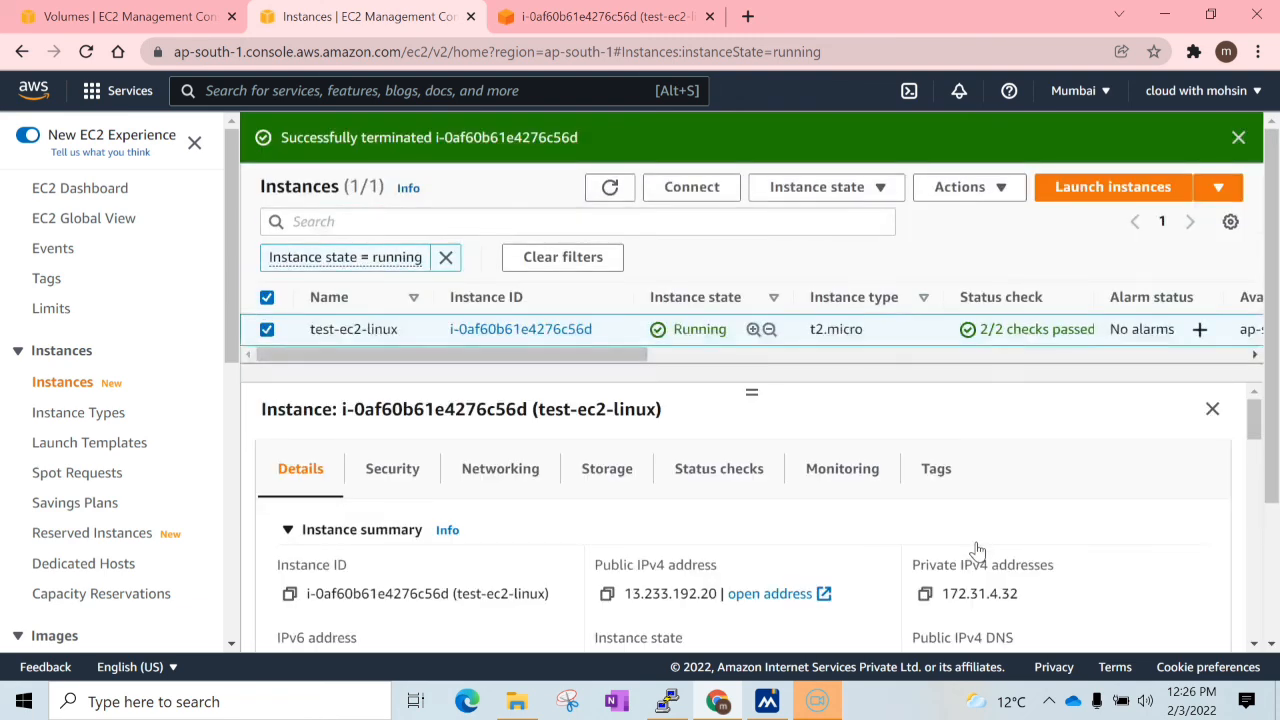
{"action": "left_click", "coordinate": [1240, 139]}
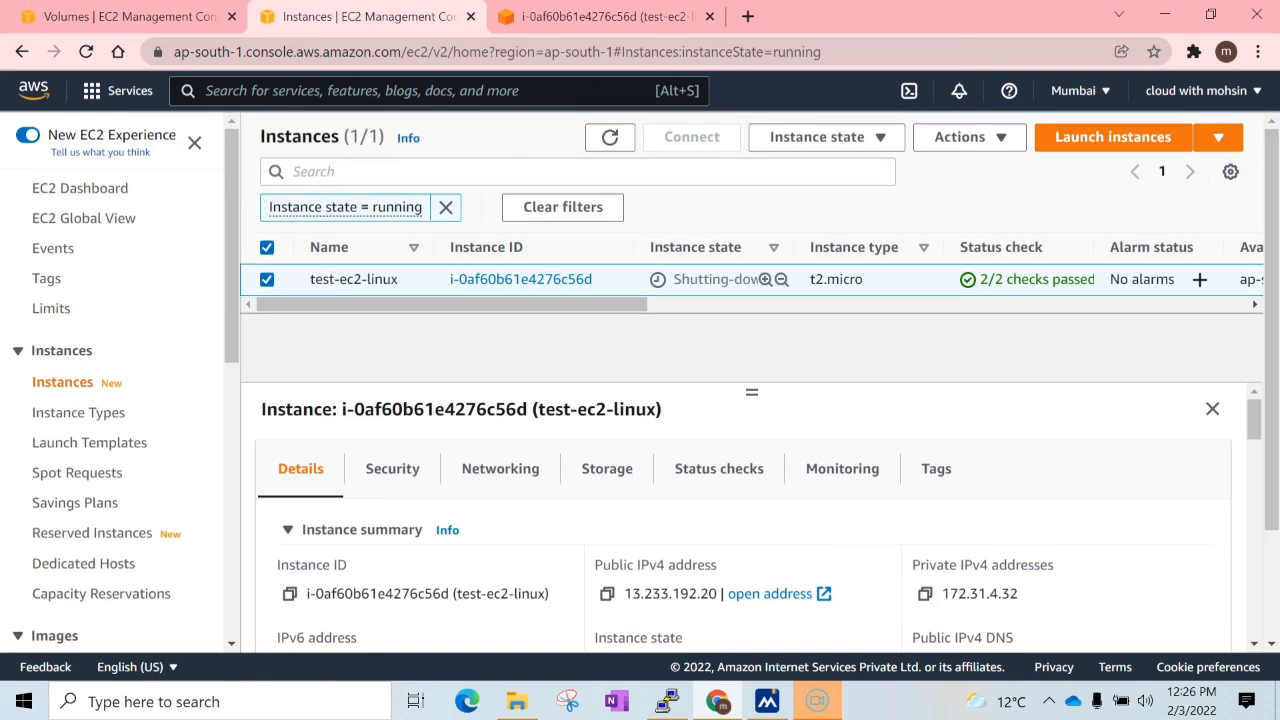
{"action": "left_click", "coordinate": [611, 143]}
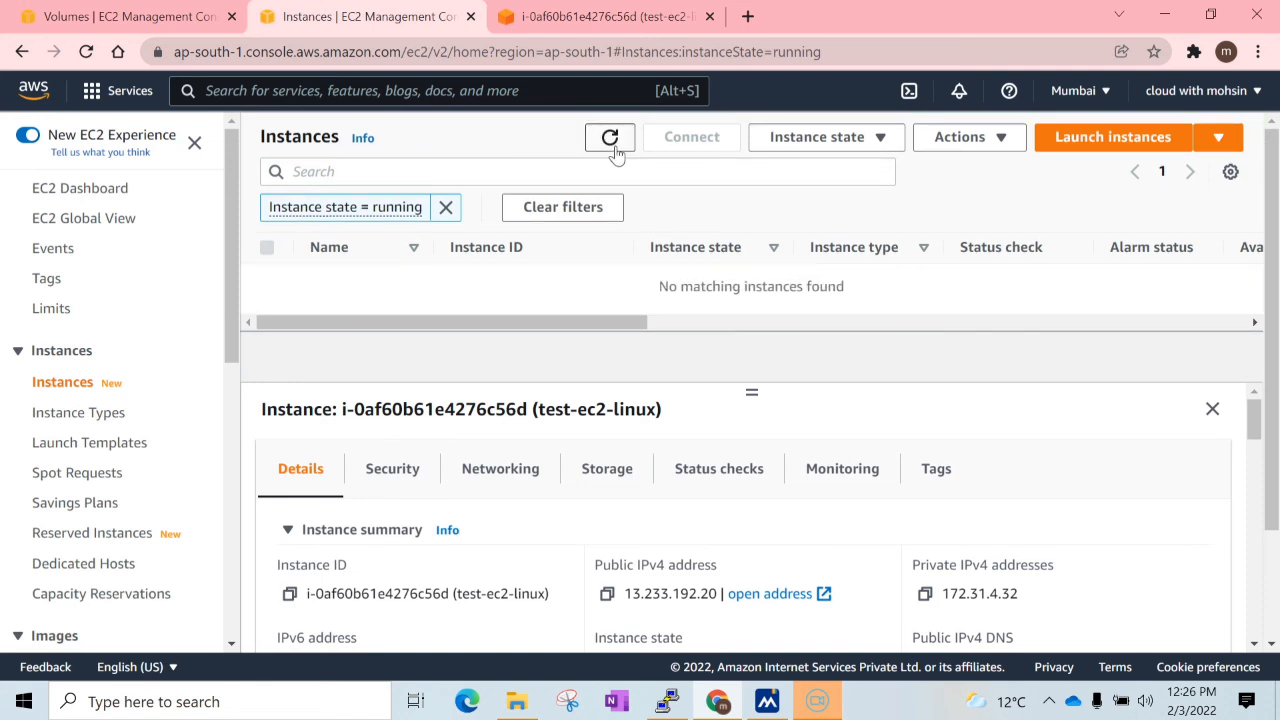
Refresh the volumes list to check whether the terminated instance's root volume still exists
{"action": "left_click", "coordinate": [160, 16]}
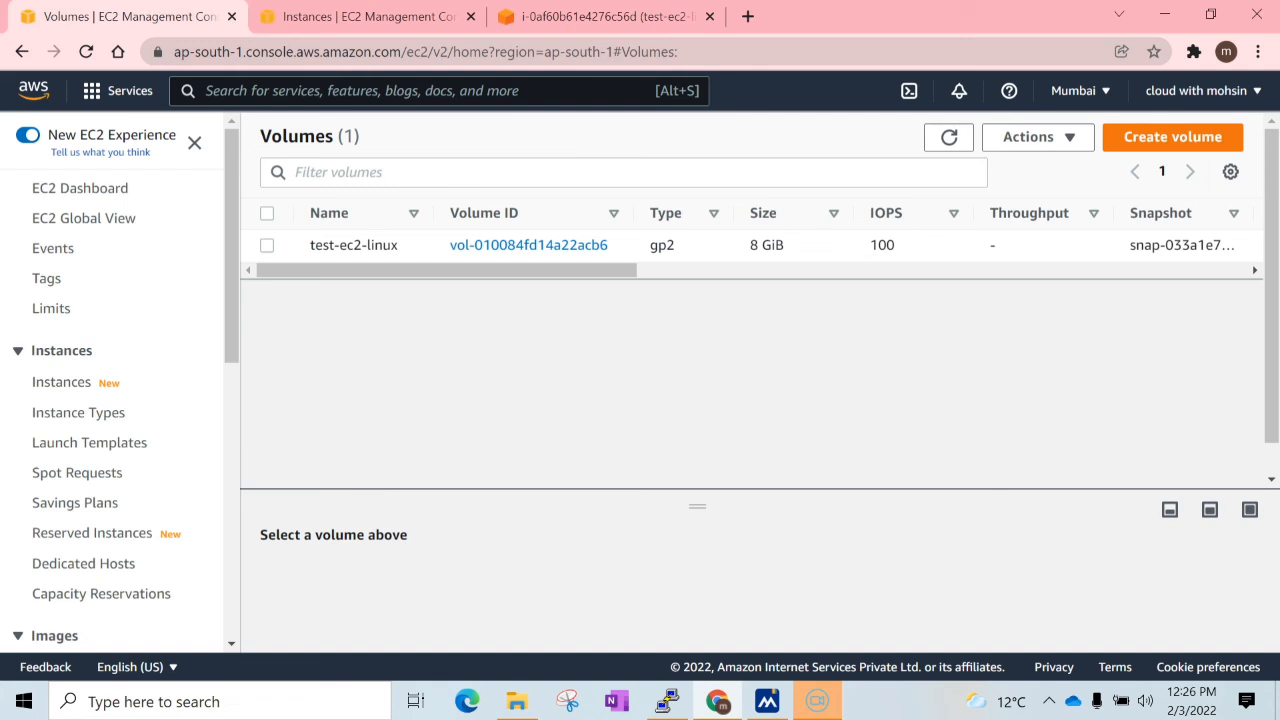
{"action": "left_click", "coordinate": [946, 143]}
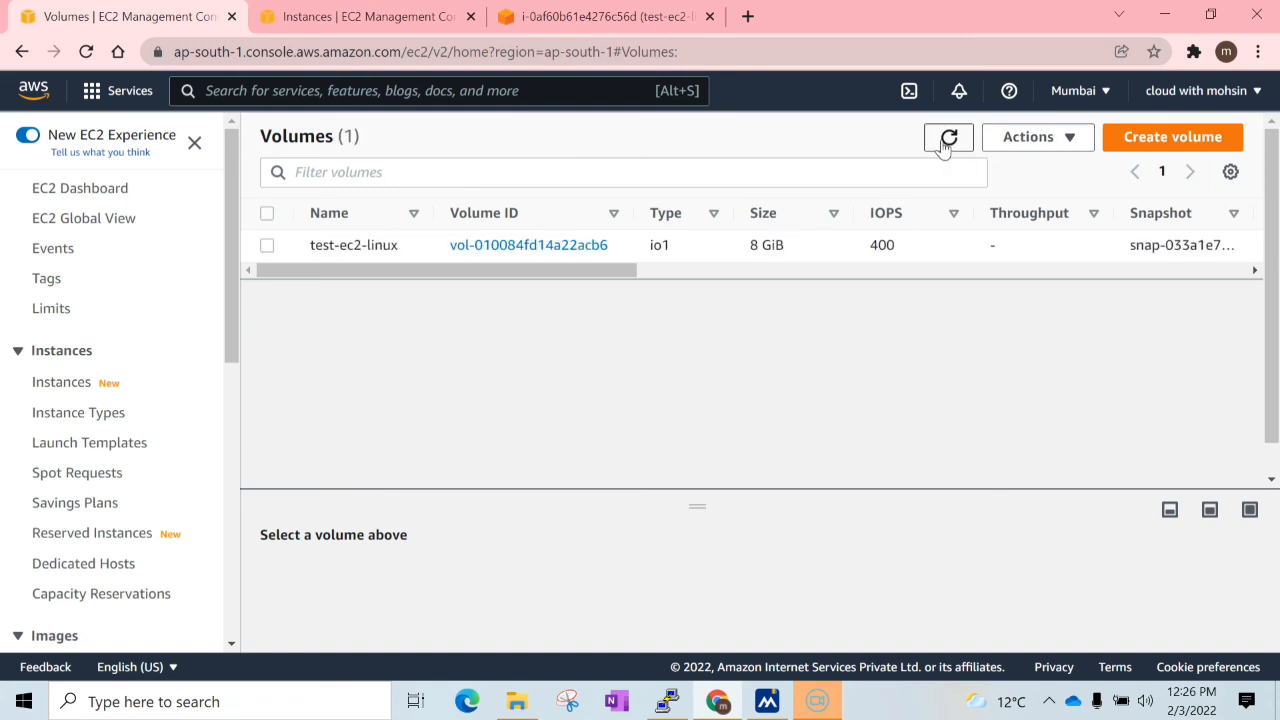
{"action": "left_click", "coordinate": [946, 143]}
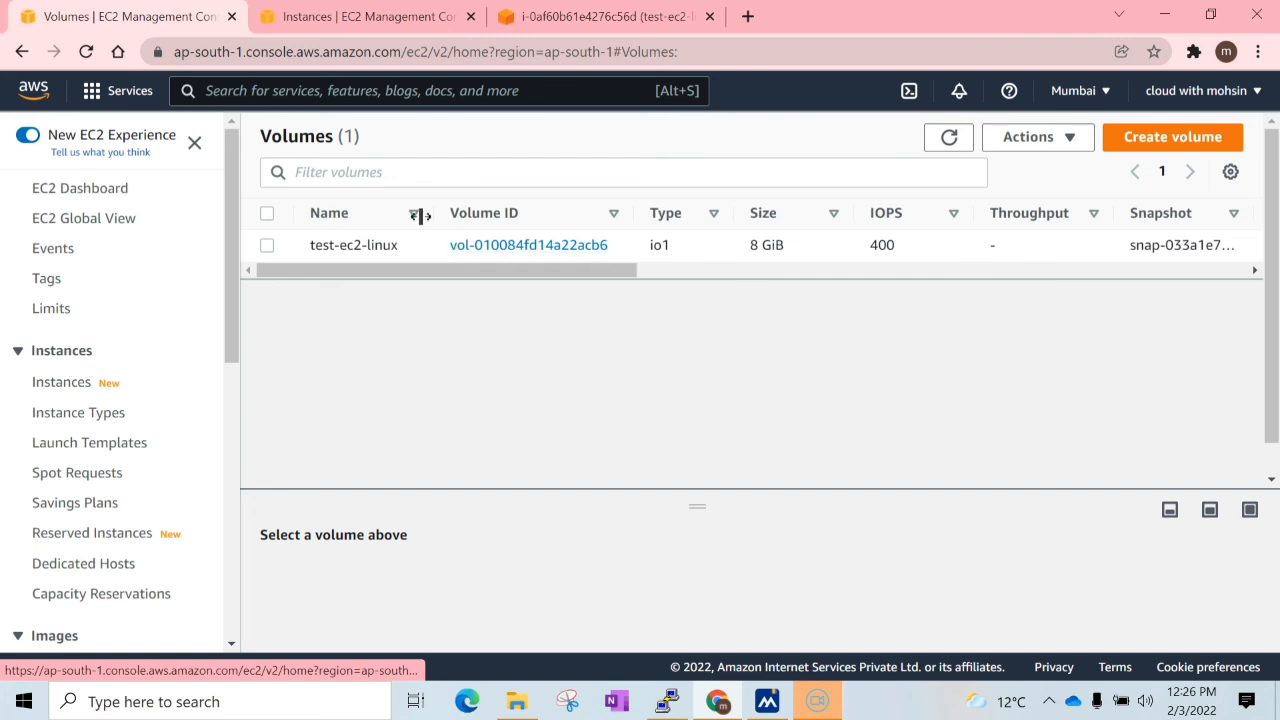
Remove the running-state filter from the instances list and refresh it to check the state of test-ec2-linux
{"action": "left_click", "coordinate": [378, 12]}
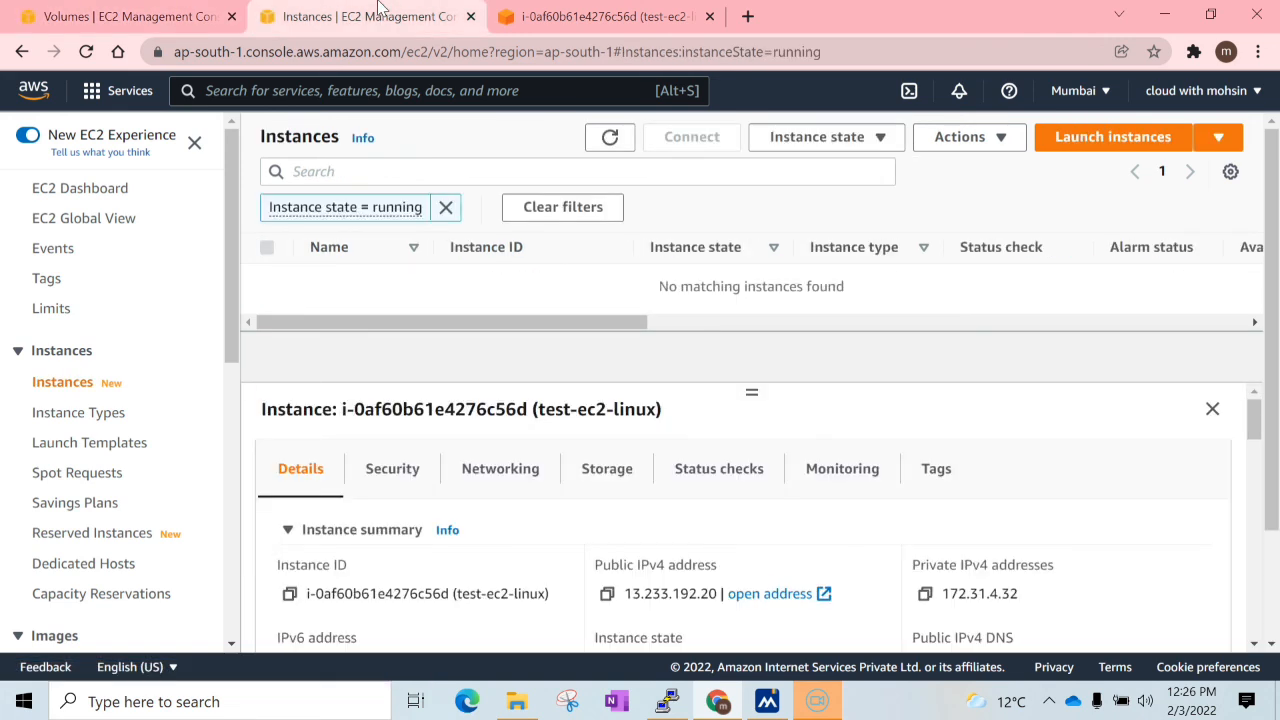
{"action": "left_click", "coordinate": [446, 207]}
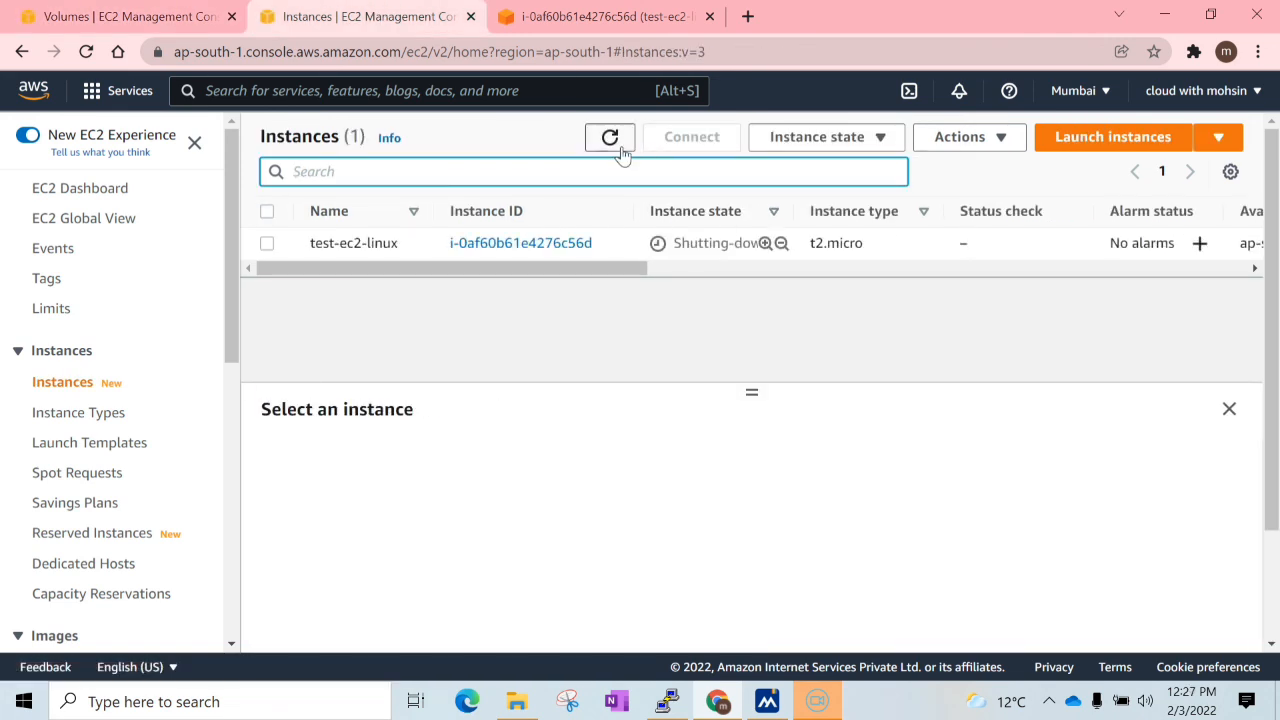
{"action": "left_click", "coordinate": [618, 145]}
{"action": "left_click", "coordinate": [620, 146]}
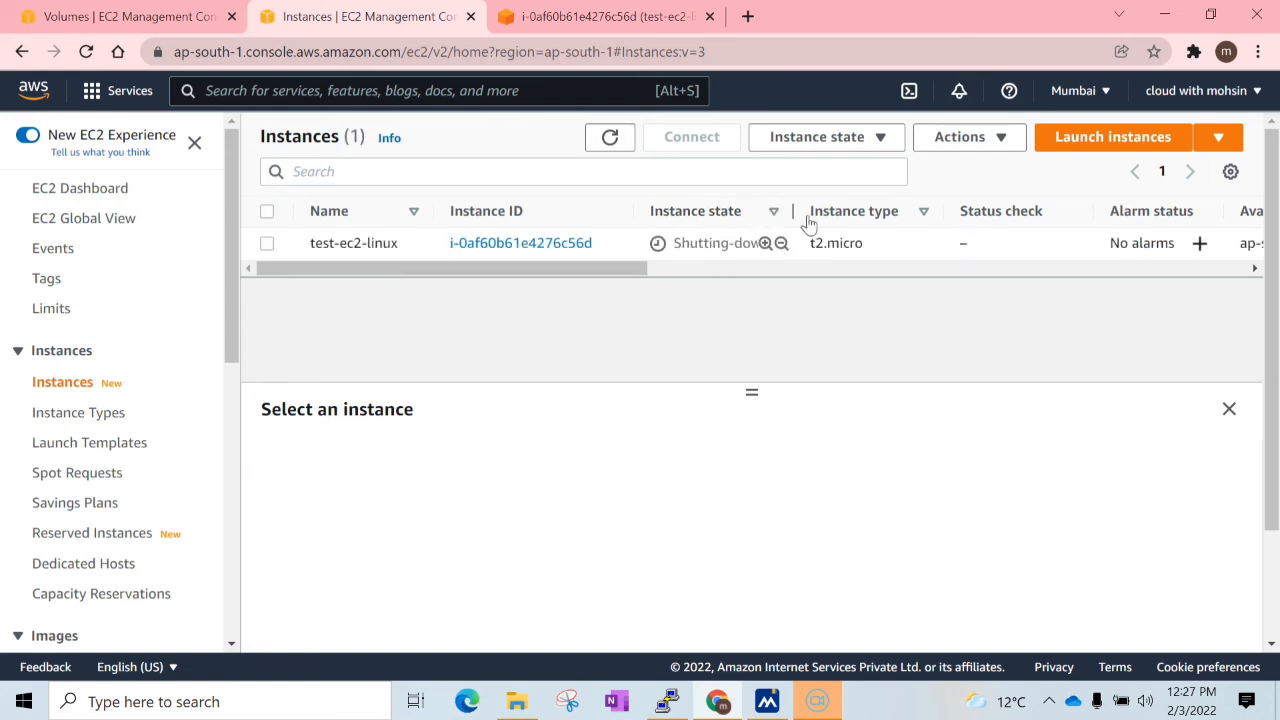
{"action": "left_click", "coordinate": [607, 142]}
{"action": "left_click", "coordinate": [607, 142]}
{"action": "left_click_drag", "start_coordinate": [675, 243], "coordinate": [771, 257]}
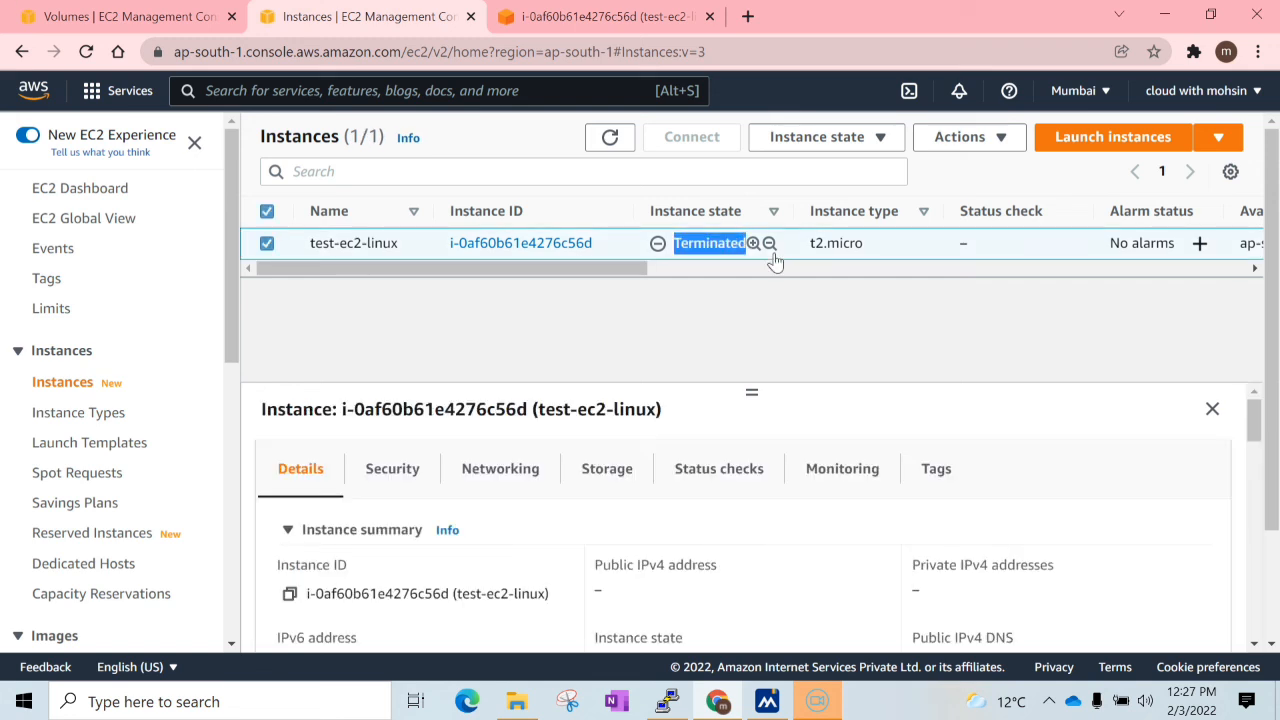
Refresh the instances list once more, and refresh the volumes list to check that the root volume is deleted
{"action": "left_click", "coordinate": [608, 137]}
{"action": "left_click", "coordinate": [80, 14]}
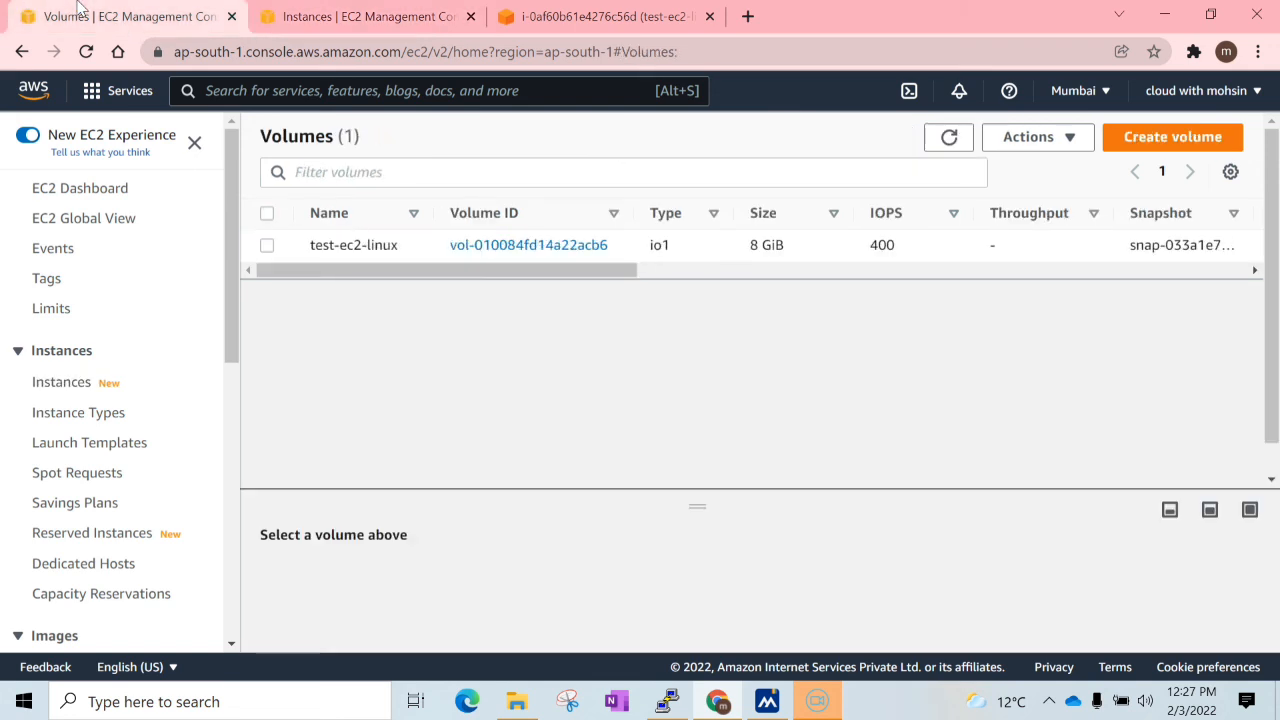
{"action": "left_click", "coordinate": [944, 146]}
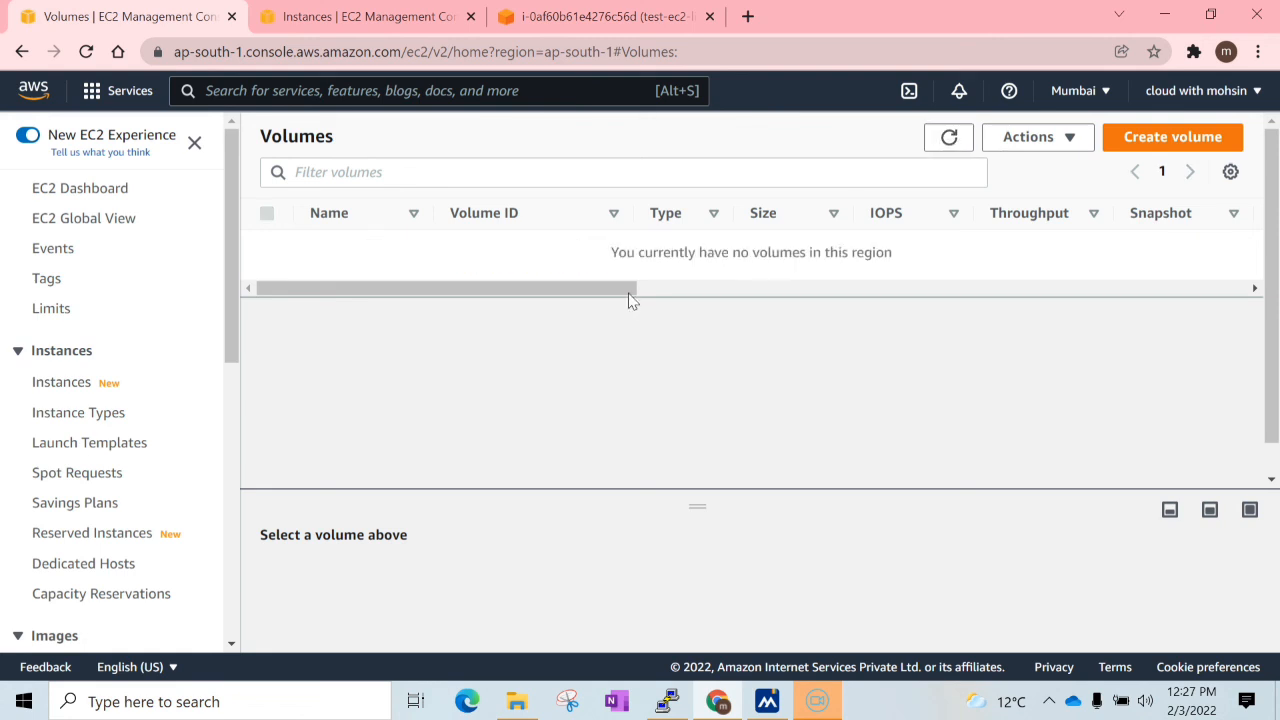